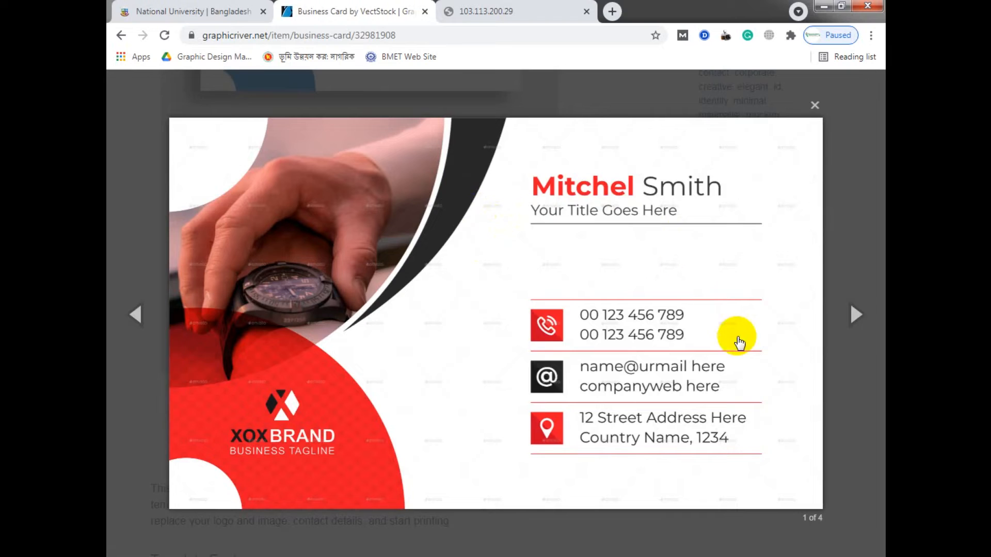
Step: Switch to Illustrator and start a new print document named Business card, with units in inches and a width of 3.5 in
right_click(466, 287)
left_click(550, 334)
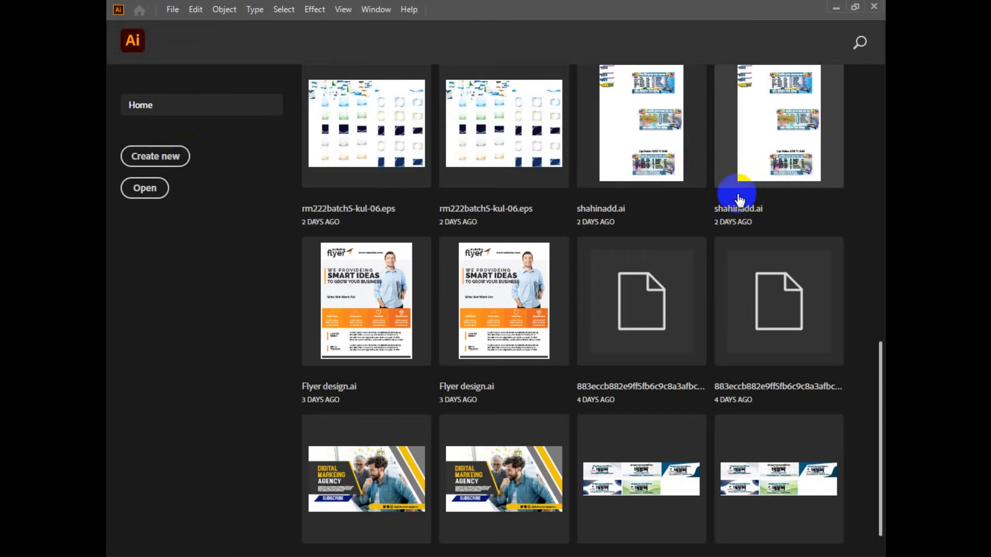
key("ctrl+n")
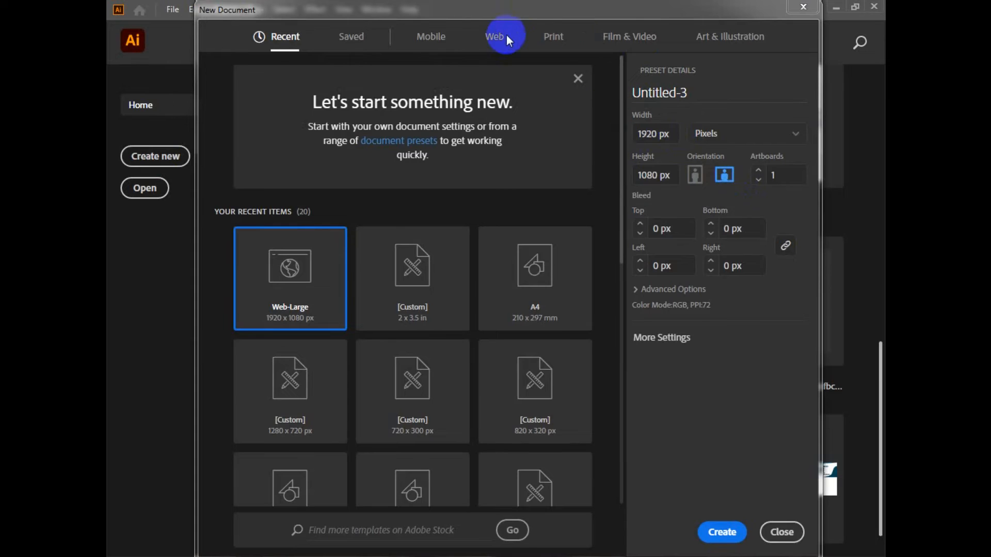
left_click(553, 36)
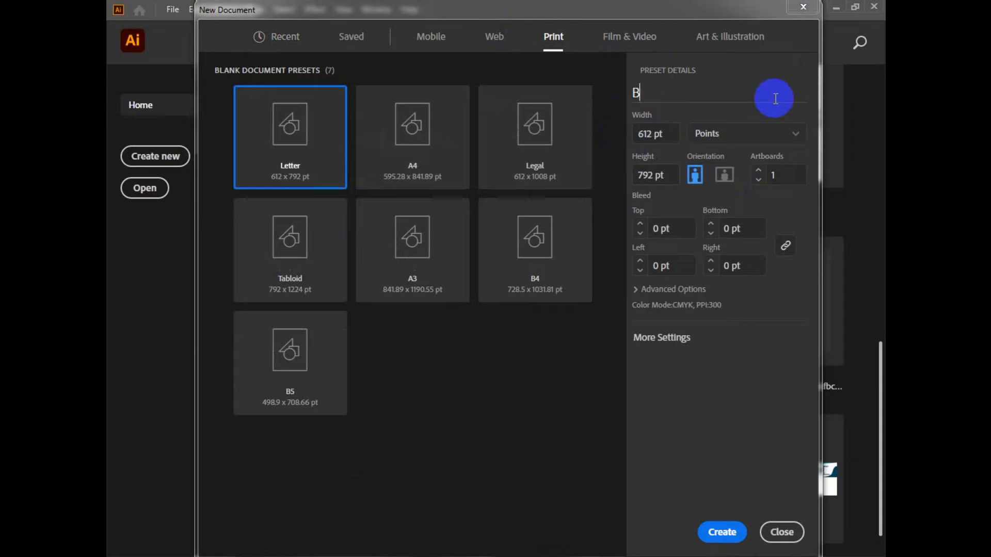
left_click(778, 133)
left_click(708, 203)
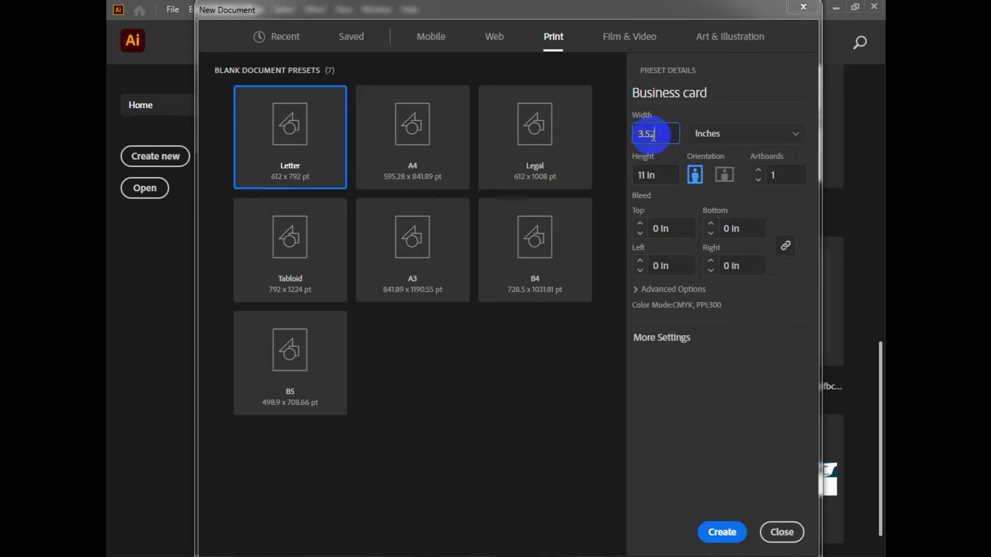
Step: Set a height of 2 in, landscape orientation, 2 artboards and 0.125 in bleed on all sides, and create the document
left_click(666, 166)
type("2")
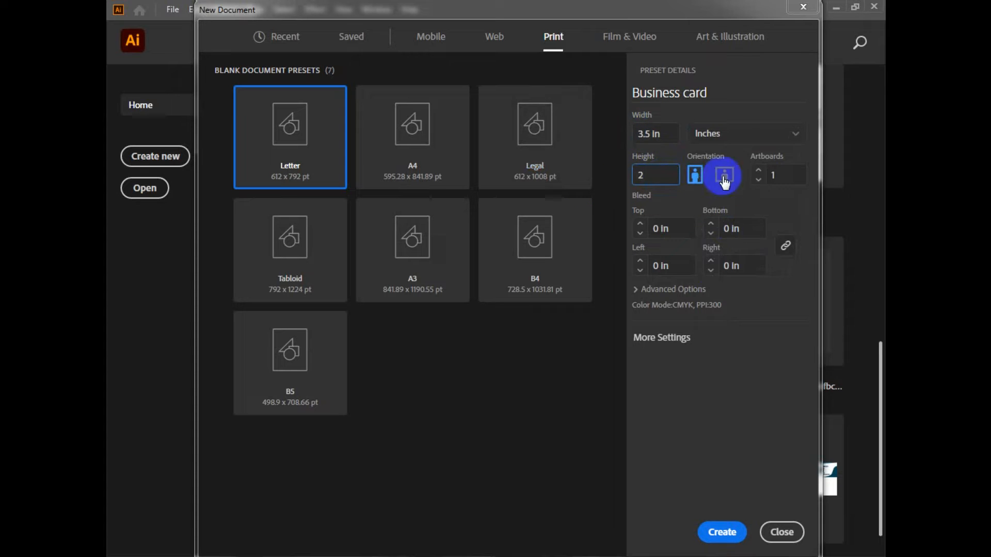
left_click(791, 180)
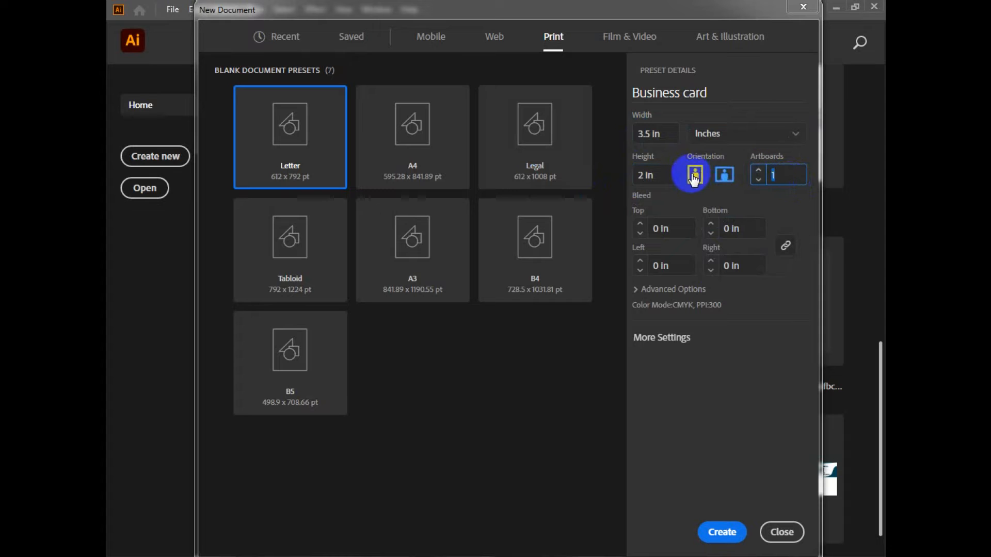
left_click(726, 175)
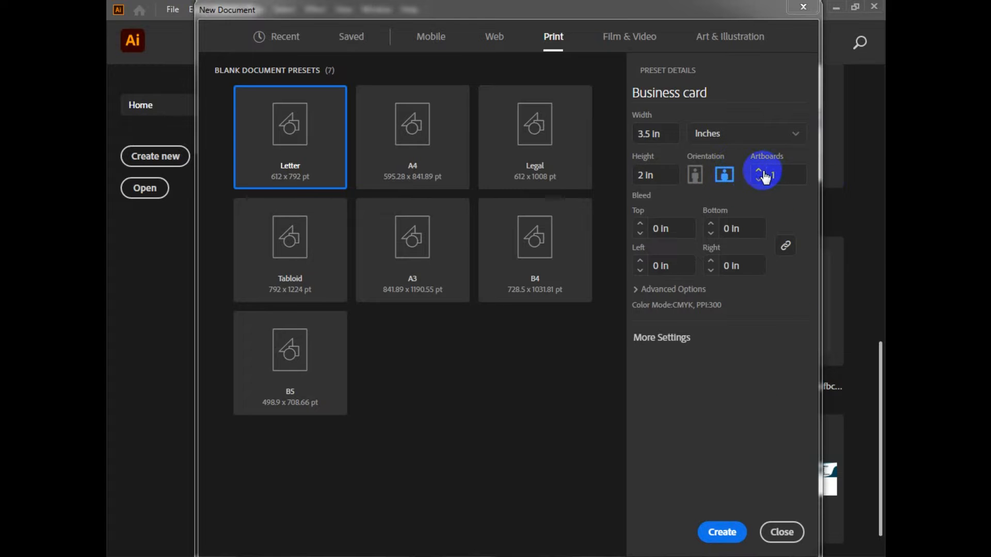
left_click(658, 288)
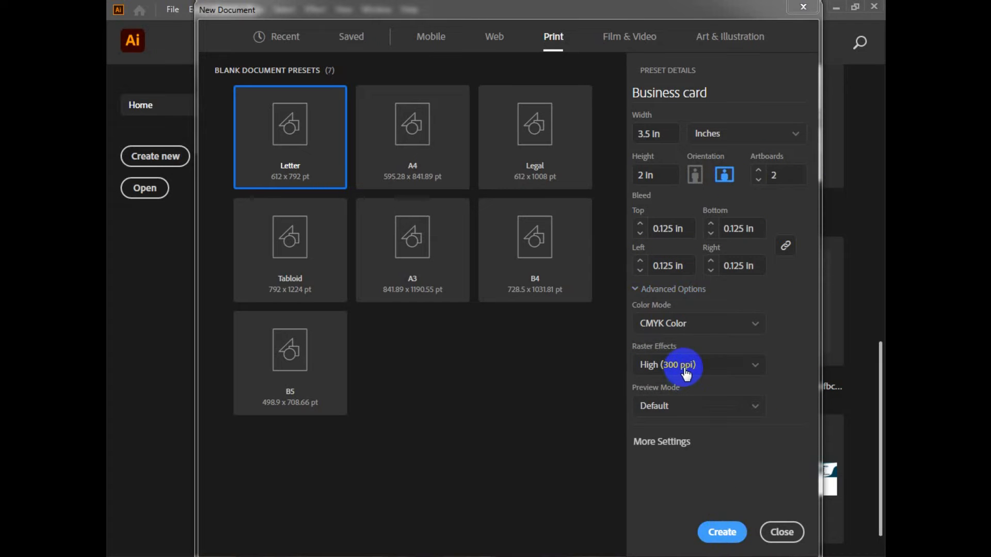
left_click(722, 535)
Step: Create a rectangle 3.5 in wide and 2 in high
key("space")
left_click_drag(460, 175, 480, 191)
key("space")
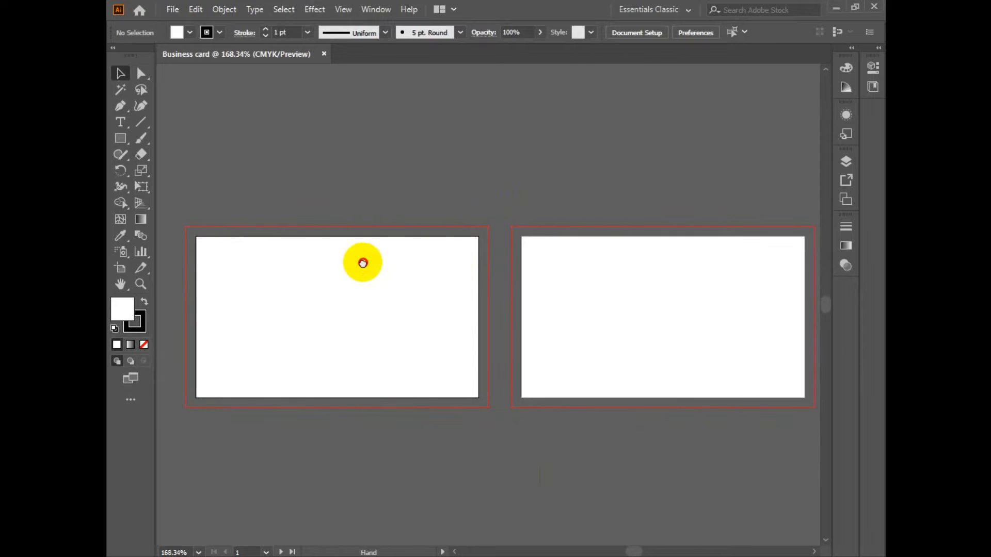
key("space")
left_click_drag(424, 304, 433, 303)
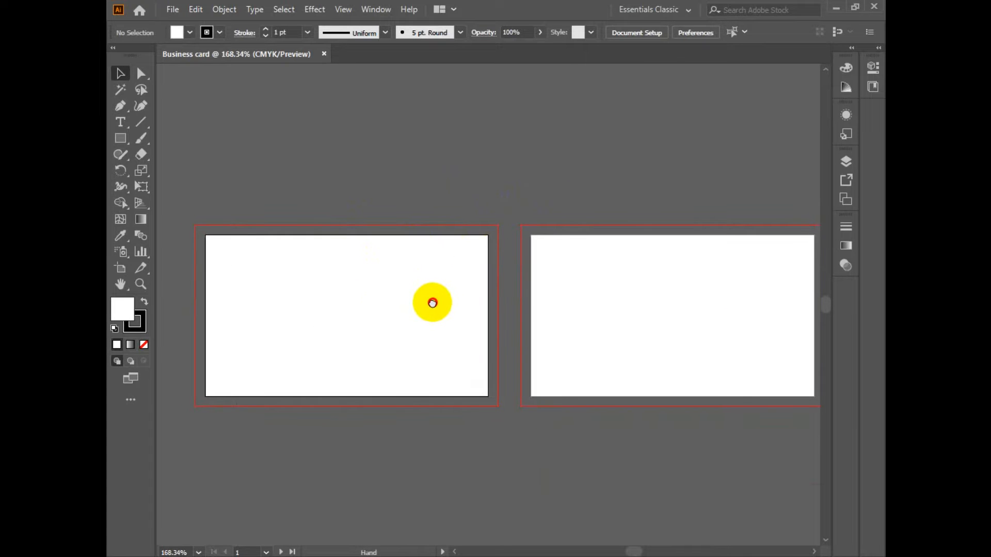
left_click(121, 138)
left_click(398, 330)
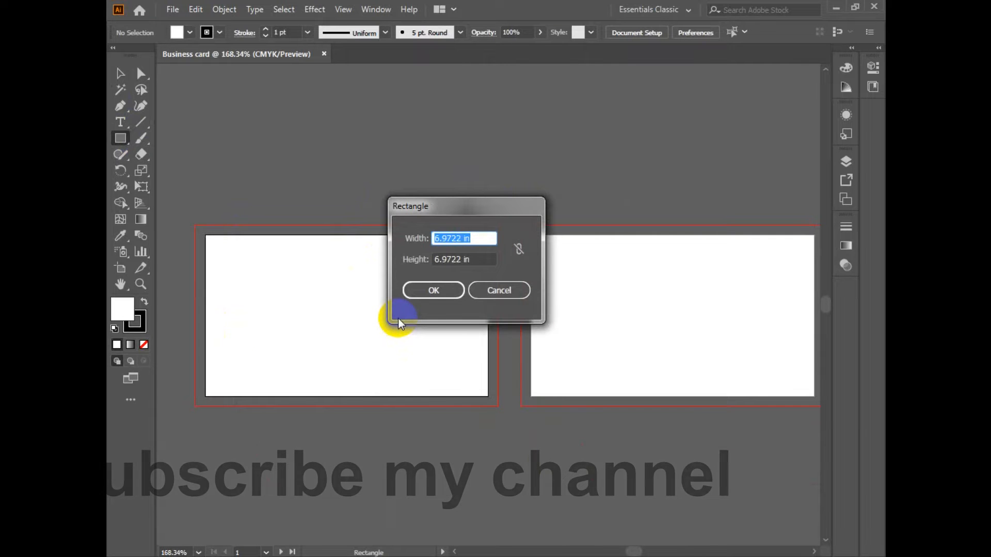
type("3.5")
key("Tab")
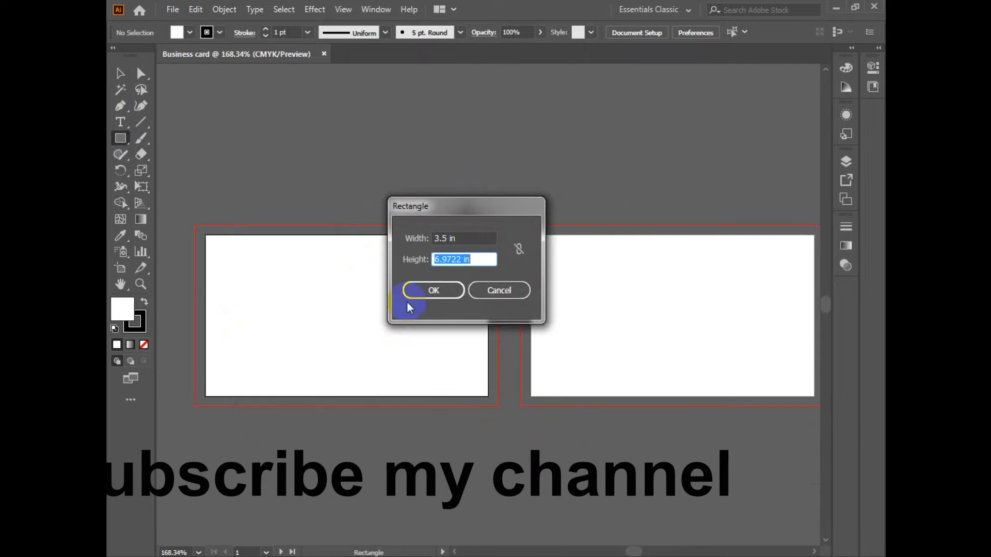
type("2")
left_click(412, 289)
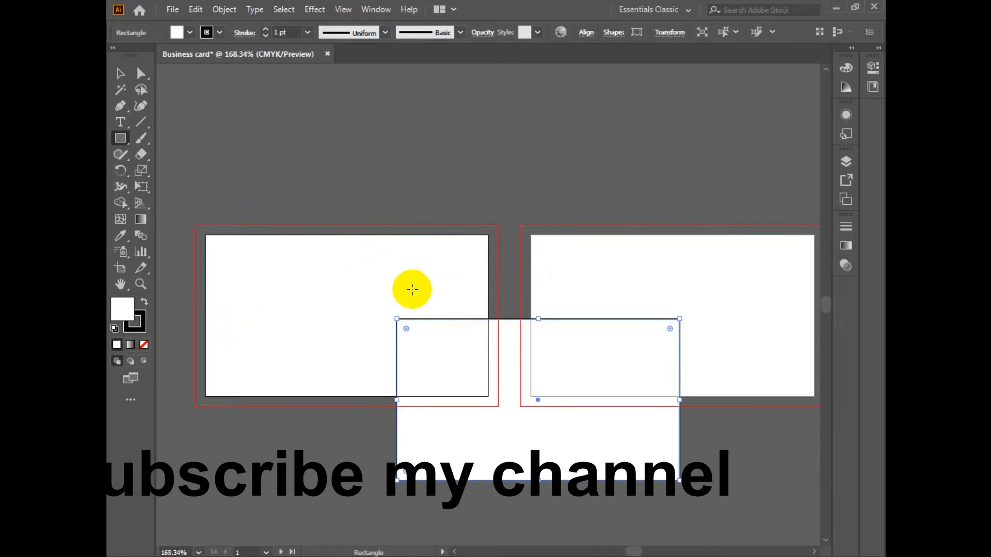
Step: Align the rectangle to the first artboard, centred horizontally and vertically
left_click(112, 79)
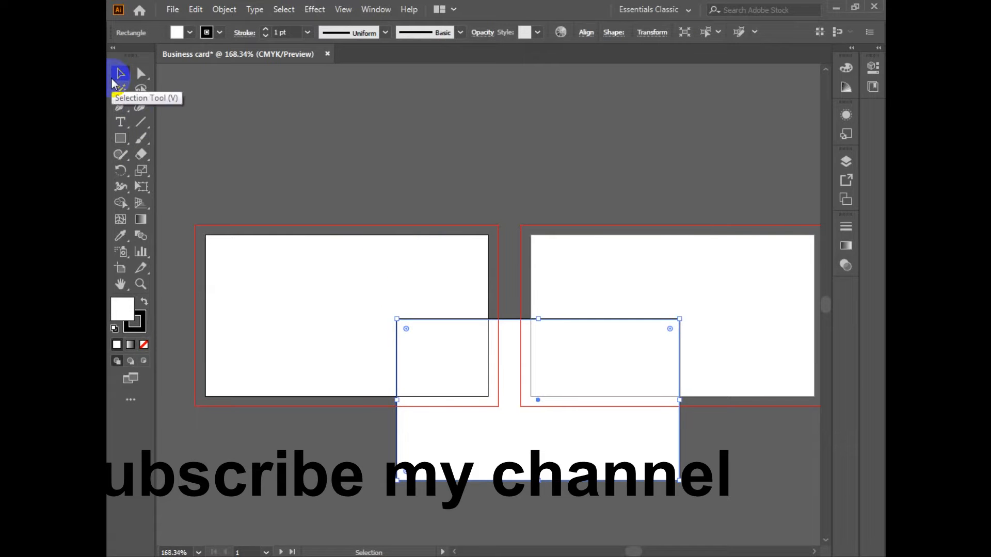
left_click(586, 33)
left_click(574, 151)
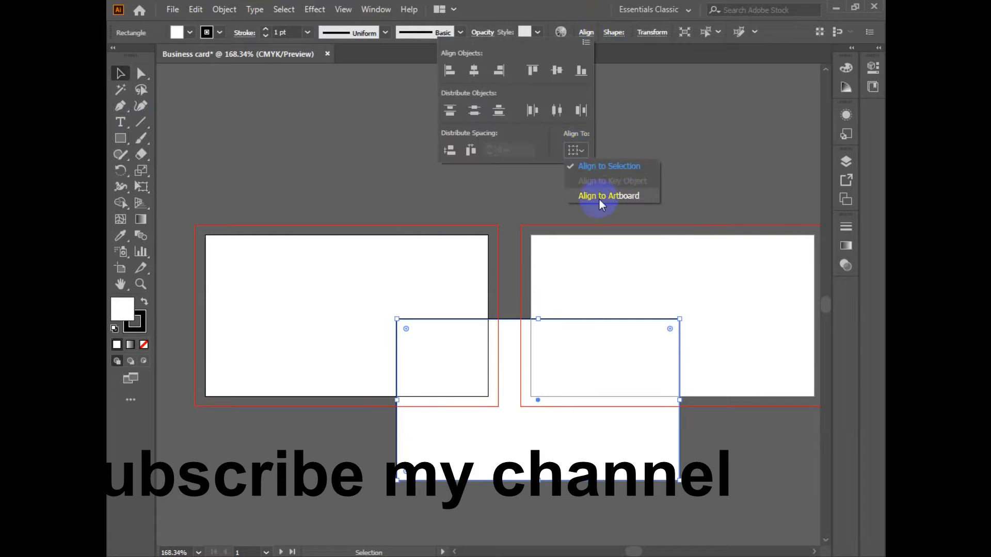
left_click(640, 200)
left_click(475, 71)
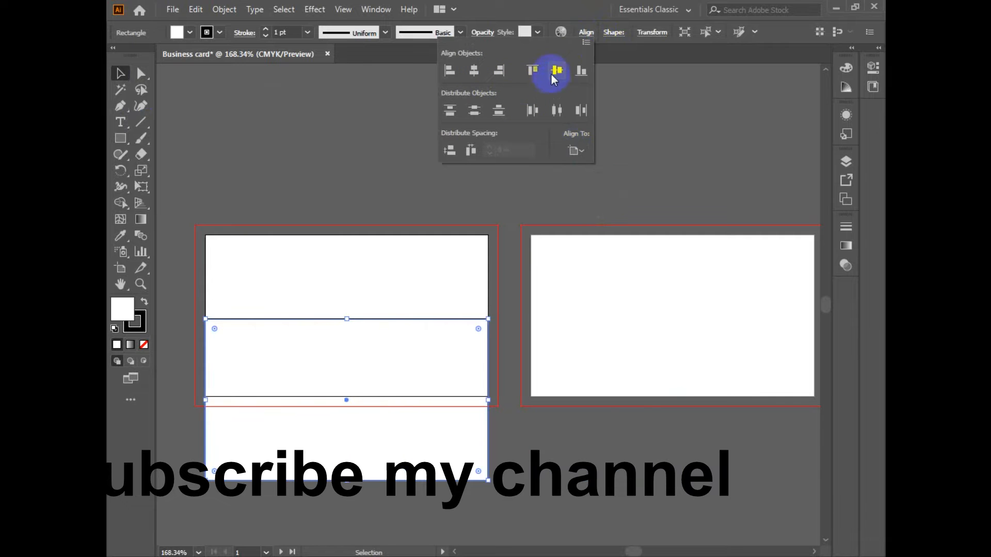
left_click(556, 71)
left_click(321, 182)
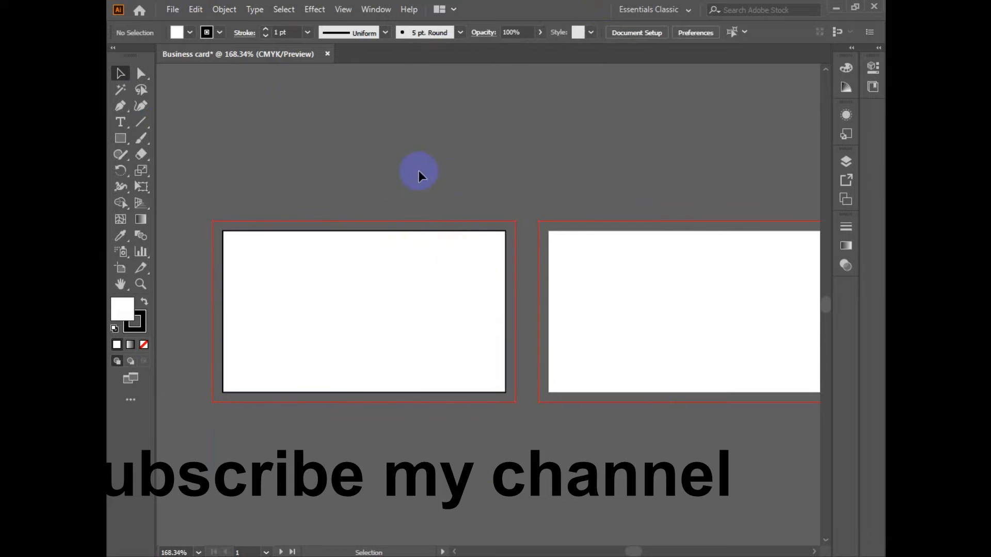
Step: Remove the stroke from the rectangle on the first artboard
left_click(507, 298)
left_click_drag(272, 190, 518, 438)
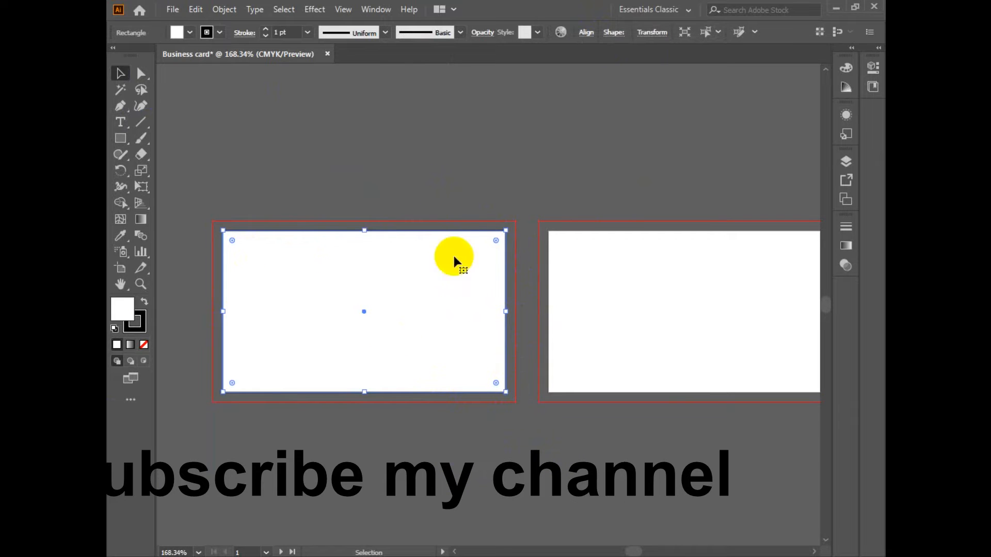
left_click(145, 321)
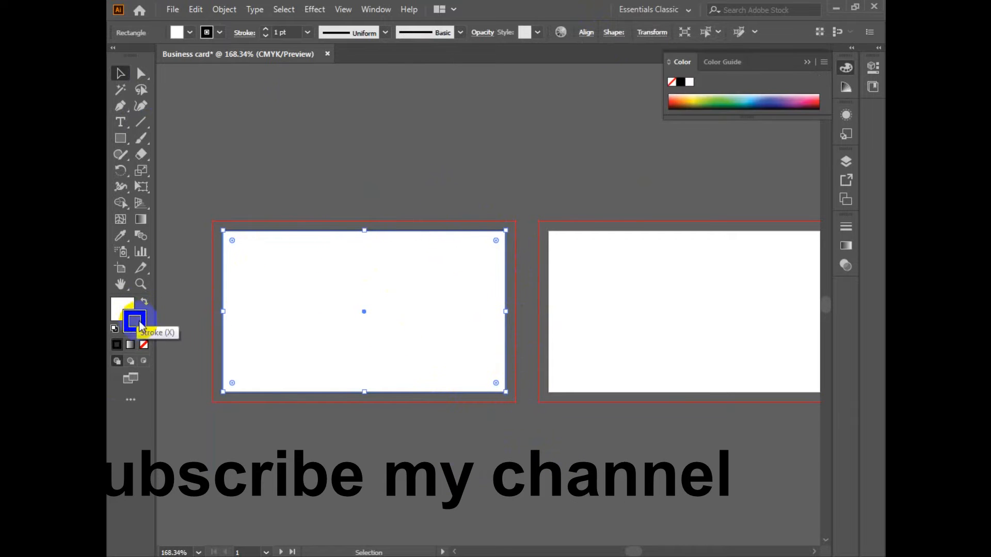
left_click(143, 344)
left_click(389, 166)
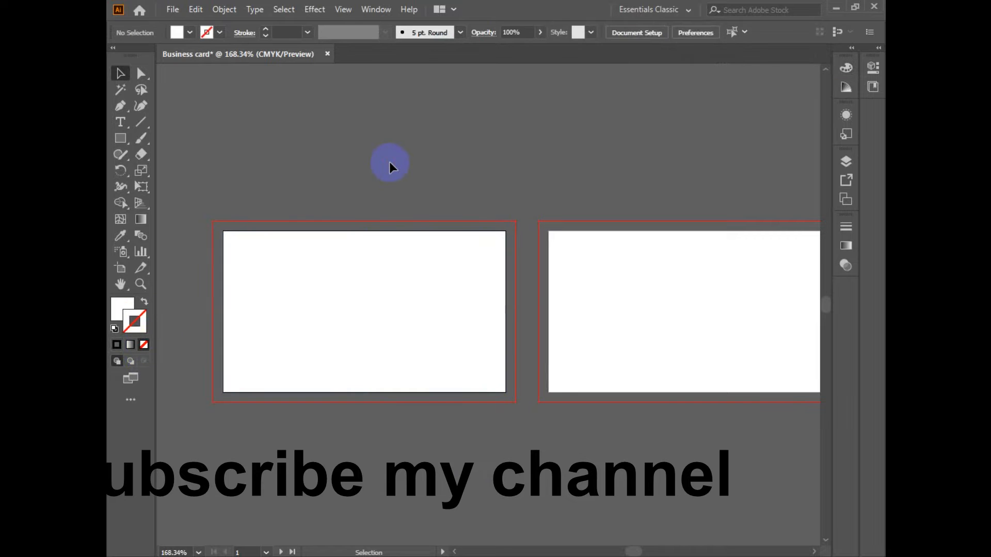
Step: Offset the rectangle's path outward by 0.125 in to fill the bleed area of the first artboard
left_click(424, 388)
left_click(224, 9)
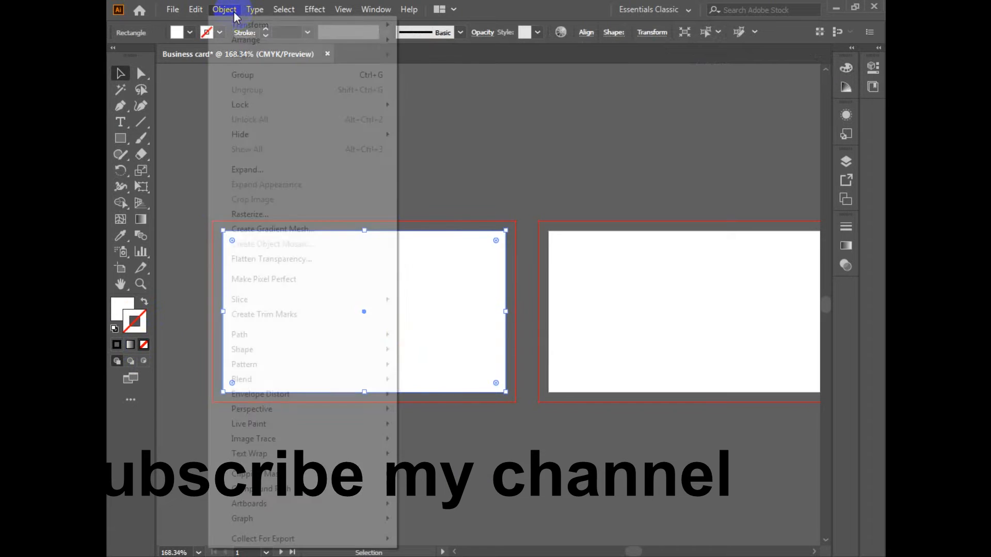
mouse_move(257, 334)
left_click(517, 385)
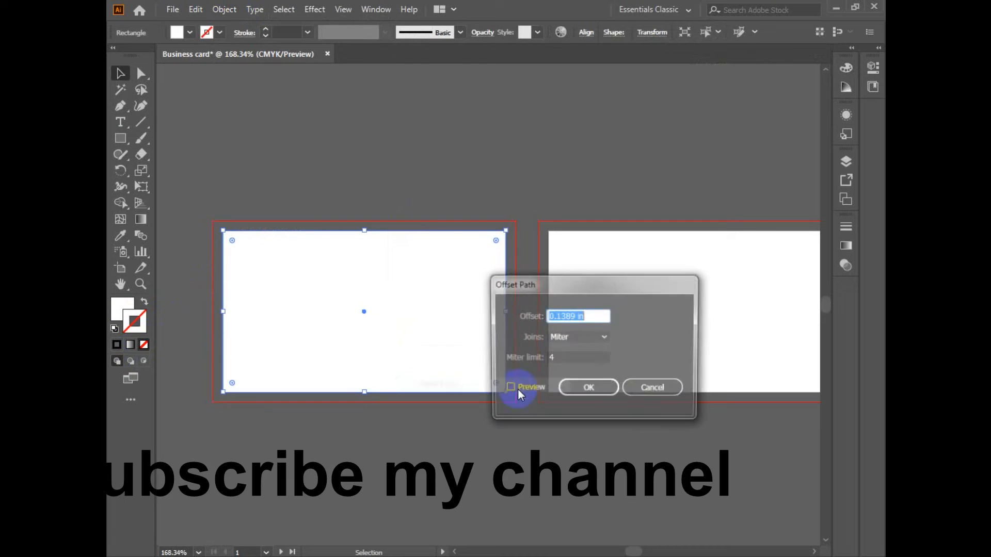
left_click(508, 388)
left_click(555, 319)
left_click(606, 312)
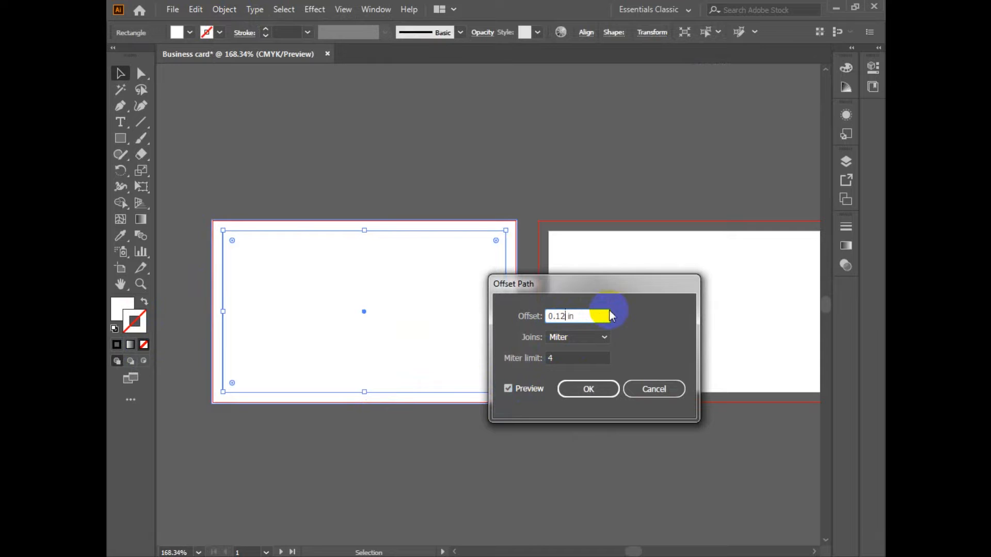
left_click(508, 389)
left_click(508, 389)
left_click(587, 390)
left_click(598, 206)
Step: Offset the artboard-sized rectangle's path inward by -0.125 in with Miter joins to make a safe-area rectangle
left_click(462, 236)
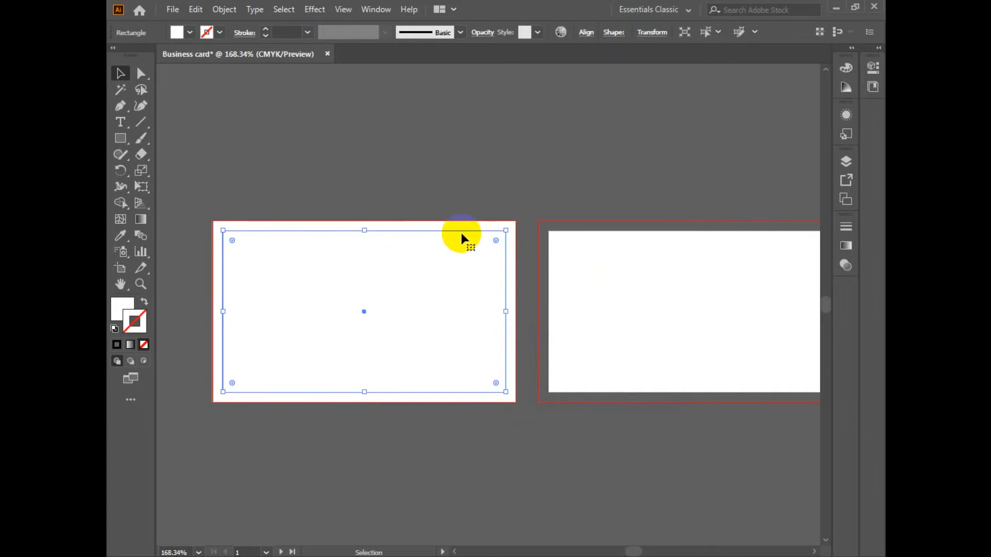
left_click(222, 10)
mouse_move(289, 334)
left_click(439, 384)
left_click(526, 389)
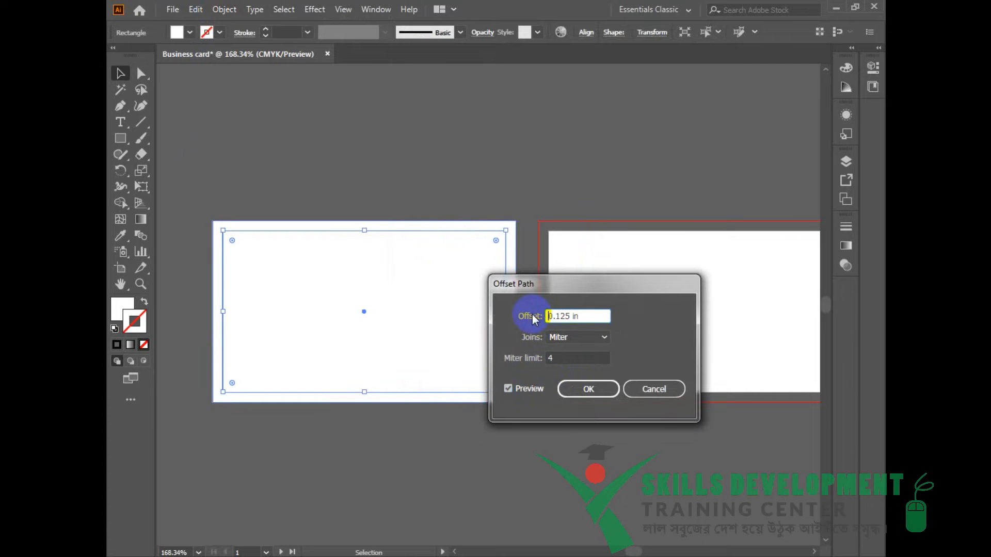
type("-")
left_click(508, 388)
left_click(509, 388)
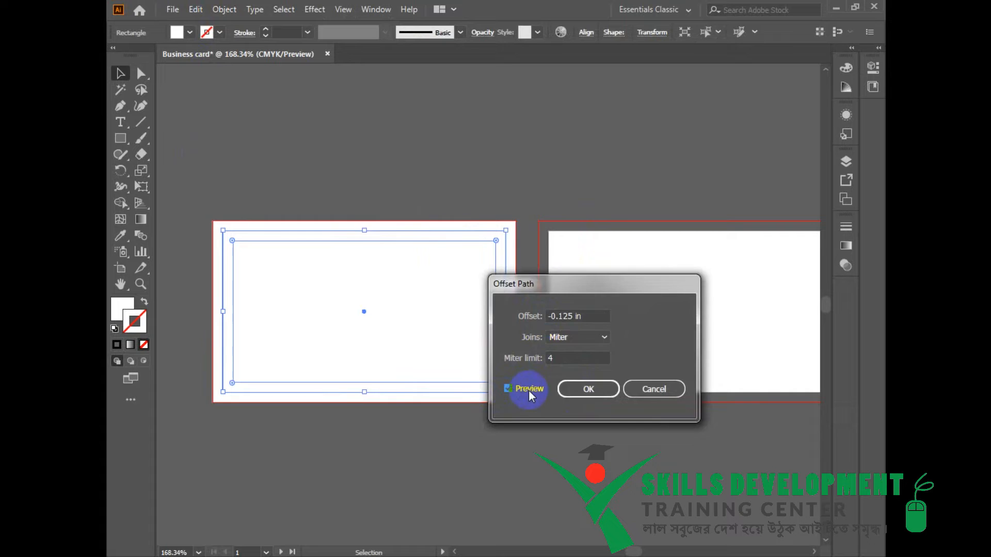
left_click(596, 391)
Step: Convert the inner safe-area rectangle on the first artboard into guides
right_click(434, 244)
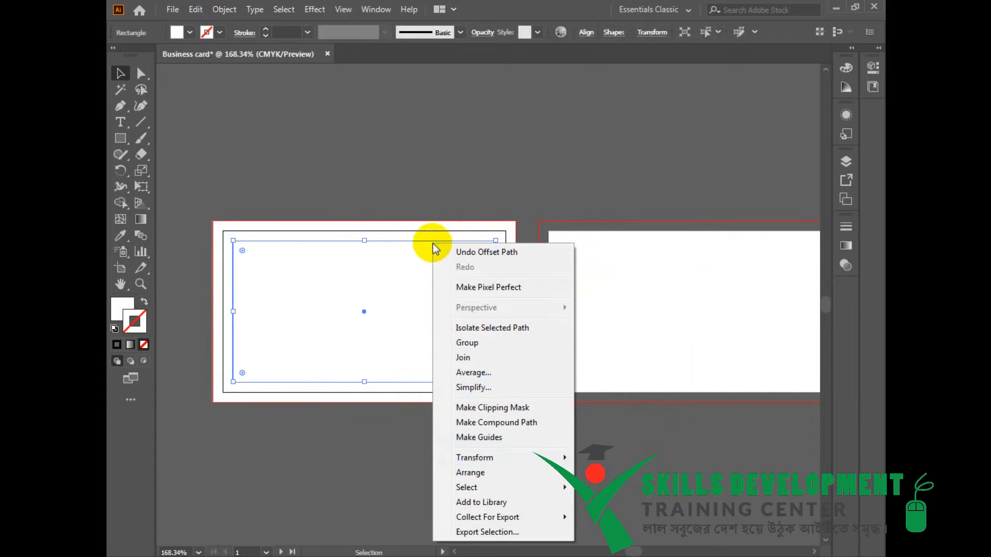
left_click(540, 443)
left_click(479, 247)
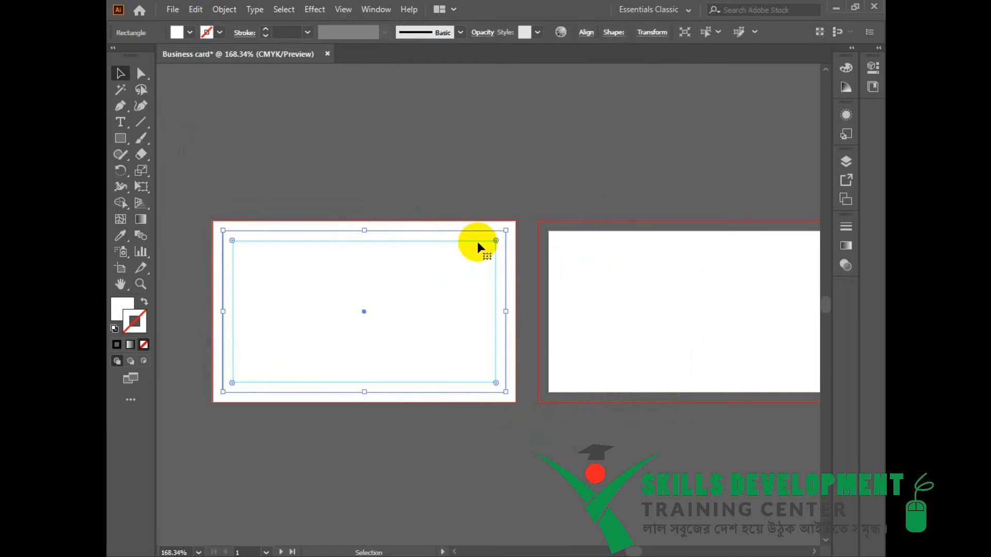
Step: Try to duplicate the two rectangles of the first artboard onto the second artboard, and undo the attempt
left_click(345, 219)
left_click_drag(412, 231, 531, 394)
key("Delete")
left_click_drag(263, 143, 452, 487)
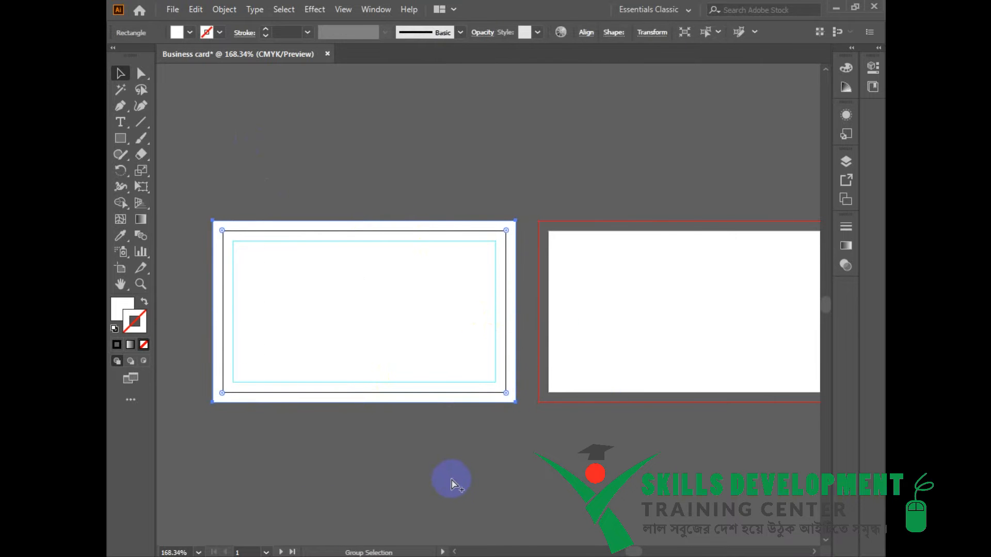
left_click_drag(260, 145, 458, 488)
left_click(555, 345, "ctrl+alt")
key("ctrl+z")
key("ctrl+z")
left_click_drag(381, 458, 426, 476)
left_click_drag(267, 180, 358, 487)
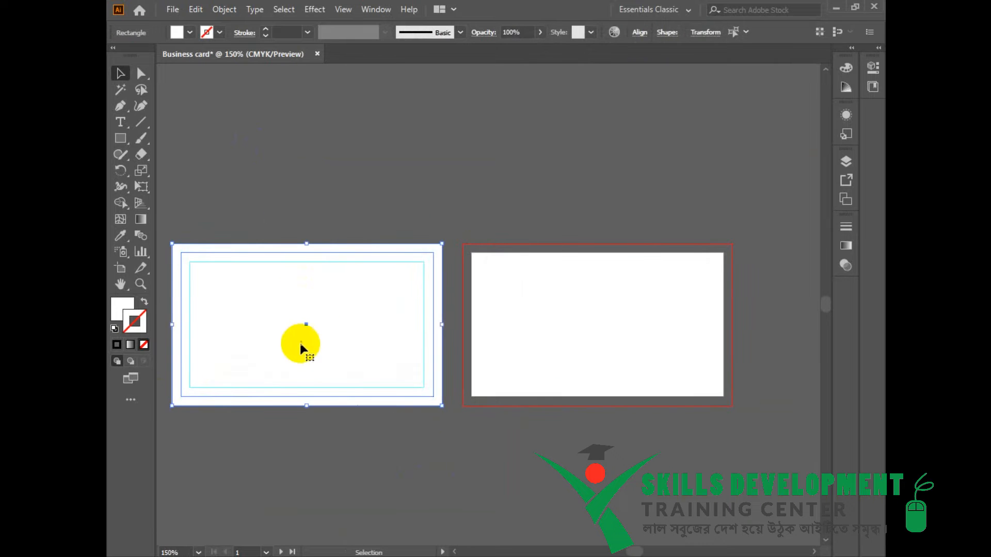
left_click_drag(310, 304, 588, 309)
key("ctrl+z")
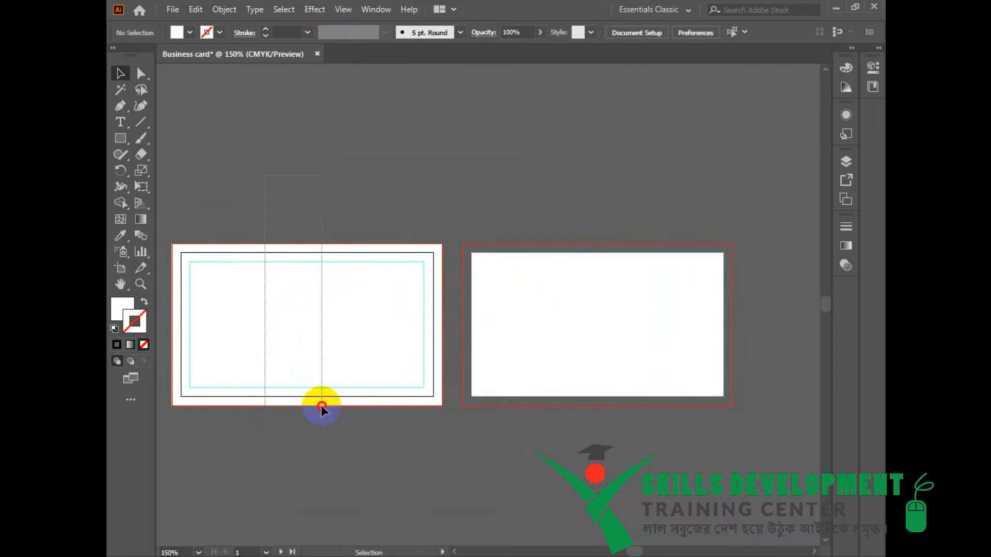
Step: Copy the bleed and artboard-sized rectangles and paste them on all artboards
left_click(195, 9)
left_click(216, 74)
left_click(195, 8)
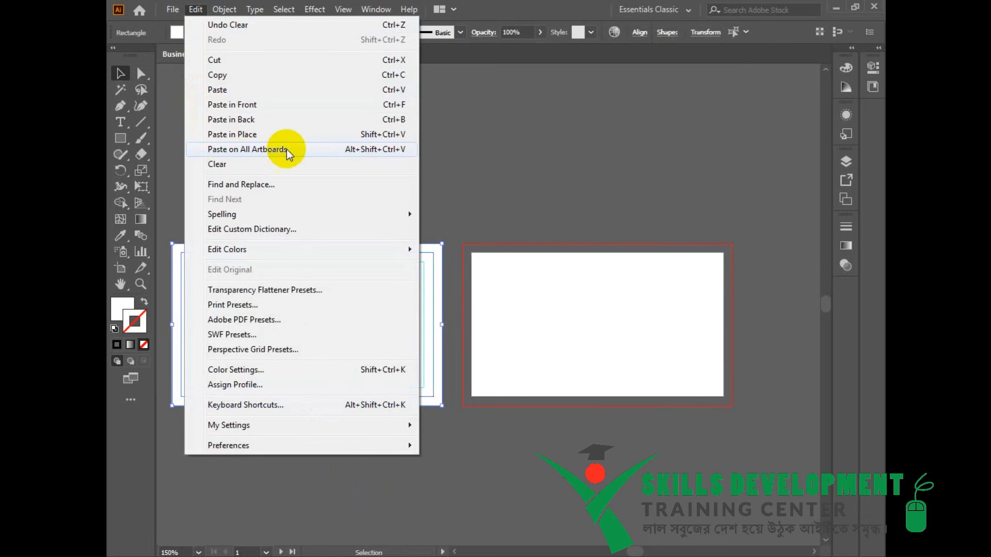
left_click(274, 150)
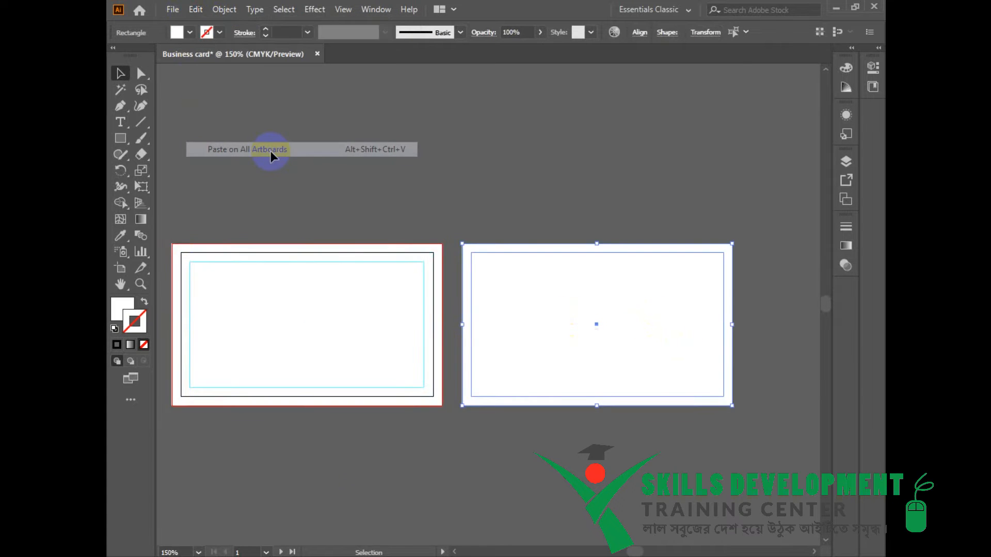
left_click(567, 148)
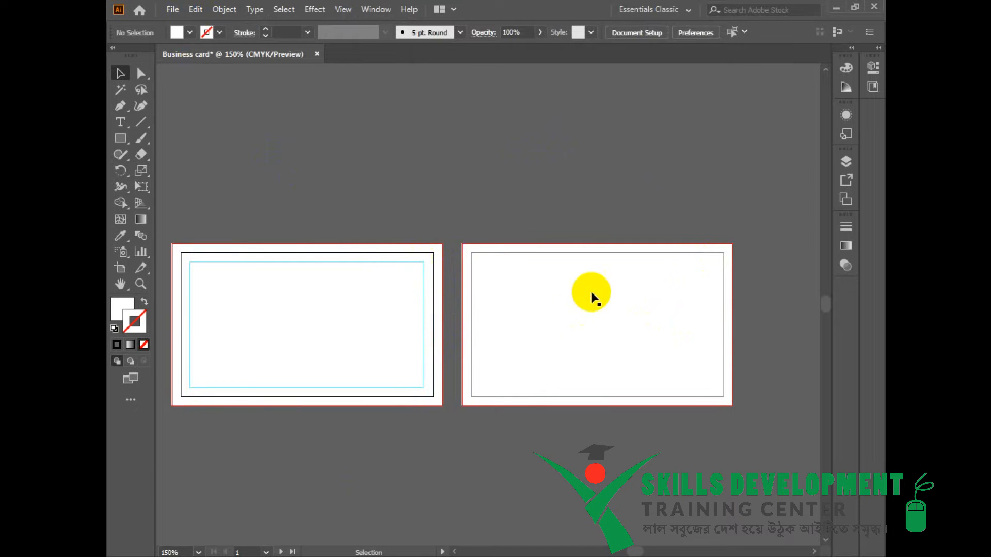
Step: Offset the path of the second artboard's inner rectangle inward and convert the resulting rectangle into guides
left_click(575, 317)
left_click(238, 10)
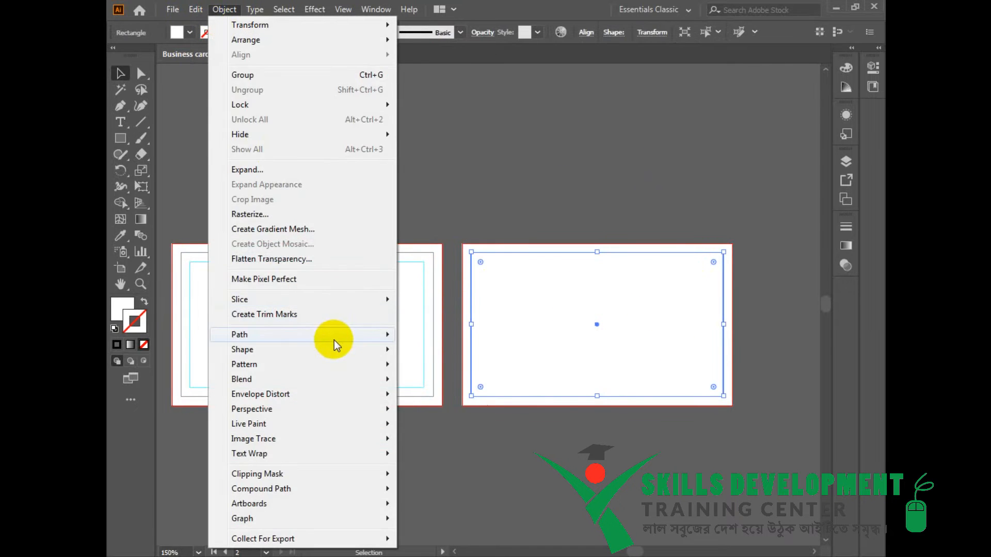
mouse_move(332, 335)
left_click(490, 391)
left_click(582, 387)
right_click(561, 270)
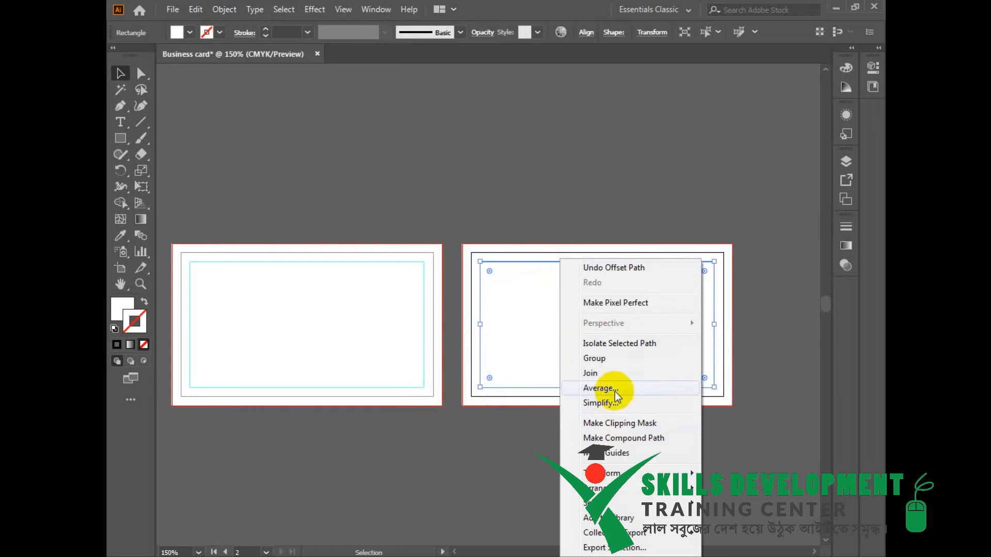
left_click(619, 454)
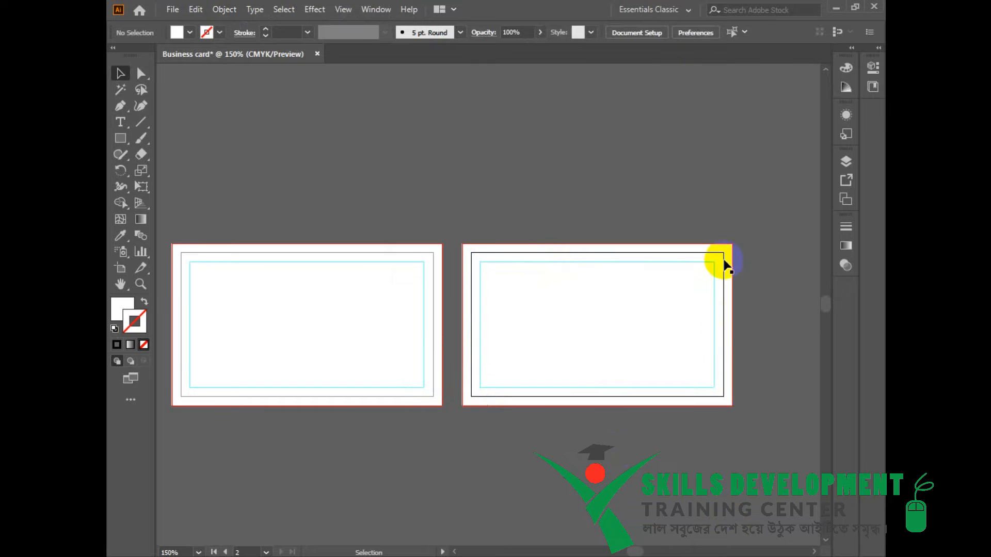
Step: Lock the bleed and artboard-sized rectangles on both artboards
left_click(722, 254)
key("ctrl+2")
left_click_drag(626, 228, 629, 476)
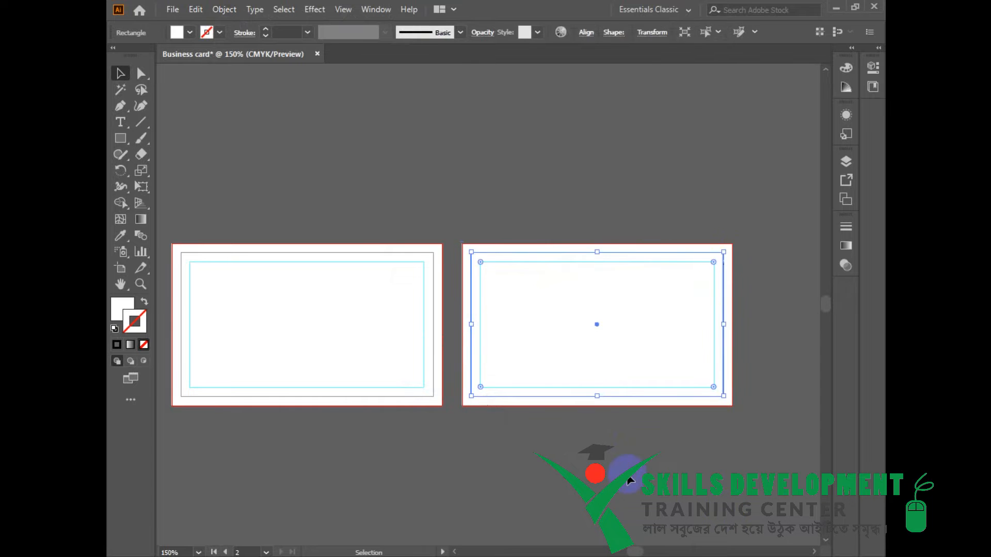
key("ctrl+2")
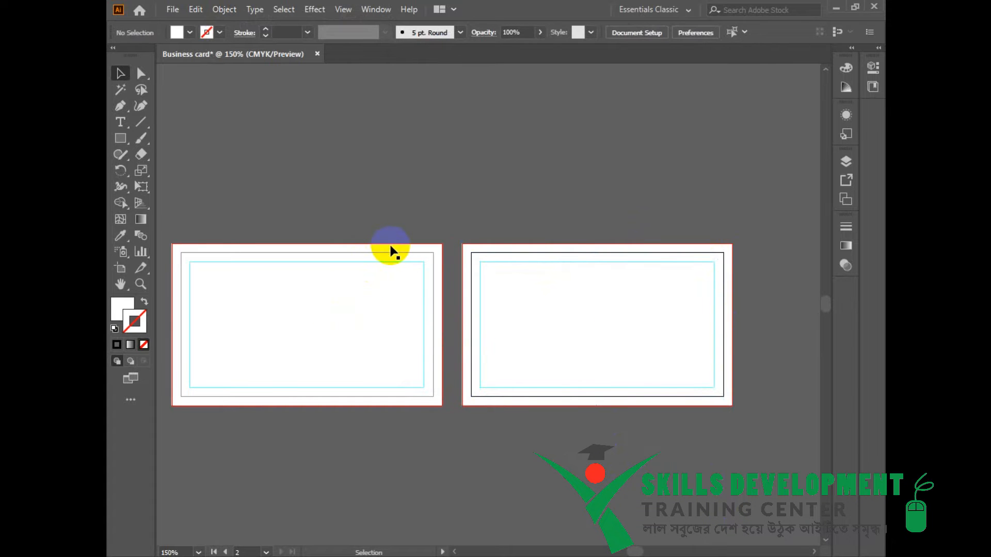
left_click(391, 251)
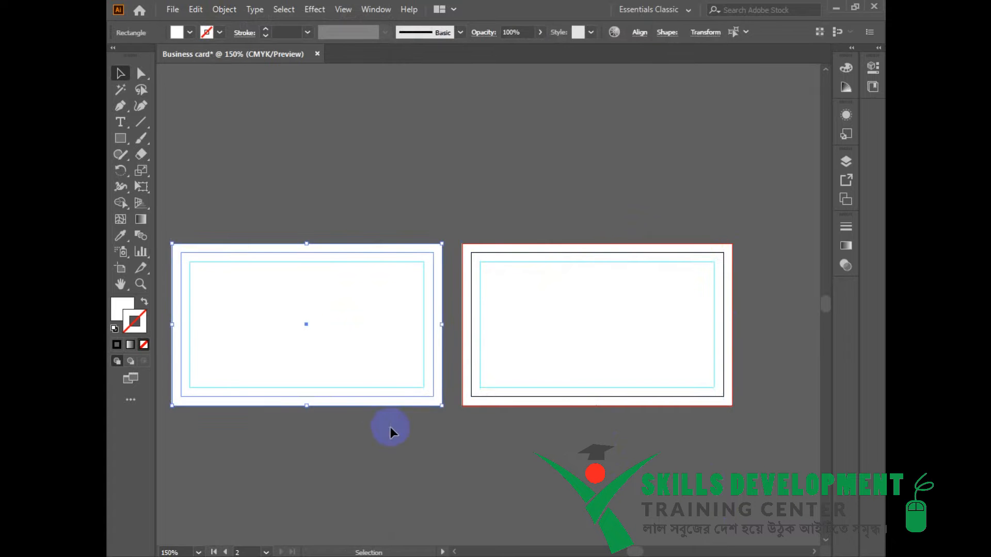
key("ctrl+2")
left_click_drag(436, 443, 456, 429)
Step: Switch to the browser, copy the contact-side business card preview image and paste it into the Illustrator document
left_click(233, 556)
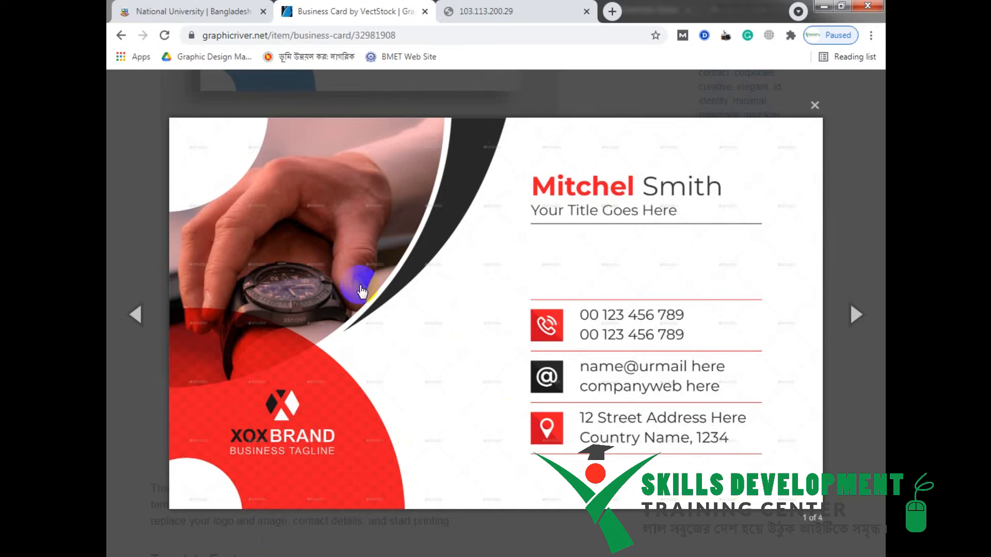
right_click(337, 227)
left_click(383, 270)
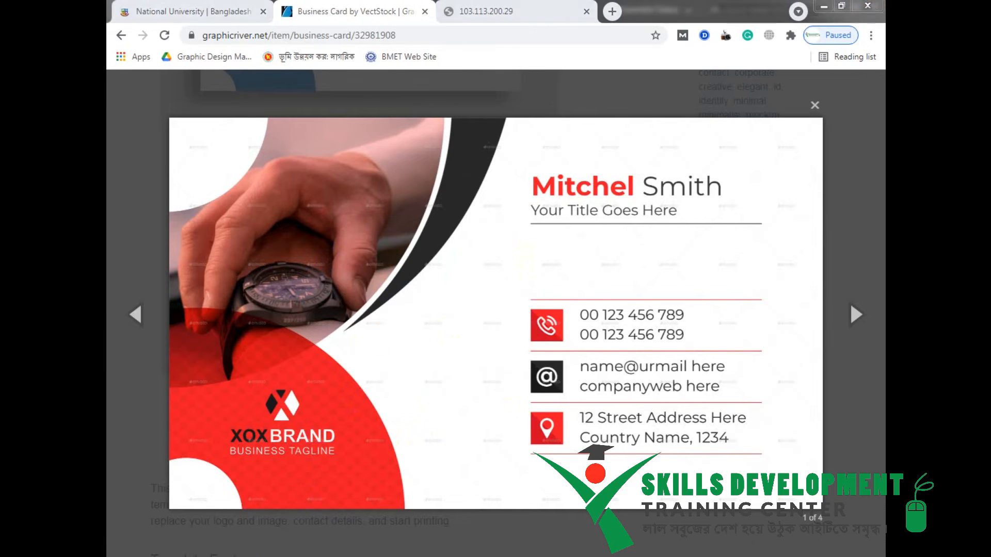
left_click(268, 556)
key("ctrl+v")
Step: Move the pasted contact-side card image above the two artboards
left_click(534, 330, "ctrl+alt")
left_click(536, 329, "ctrl+alt")
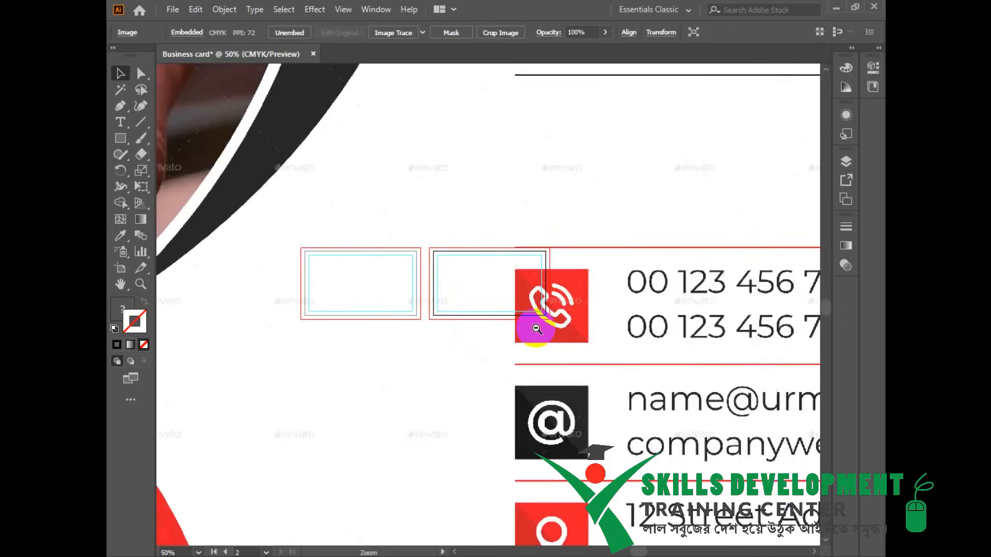
left_click(536, 329, "ctrl+alt")
left_click(536, 328, "ctrl+alt")
left_click(535, 329, "ctrl+alt")
left_click(535, 329, "ctrl+alt")
left_click(536, 329, "ctrl+alt")
left_click_drag(453, 274, 481, 265)
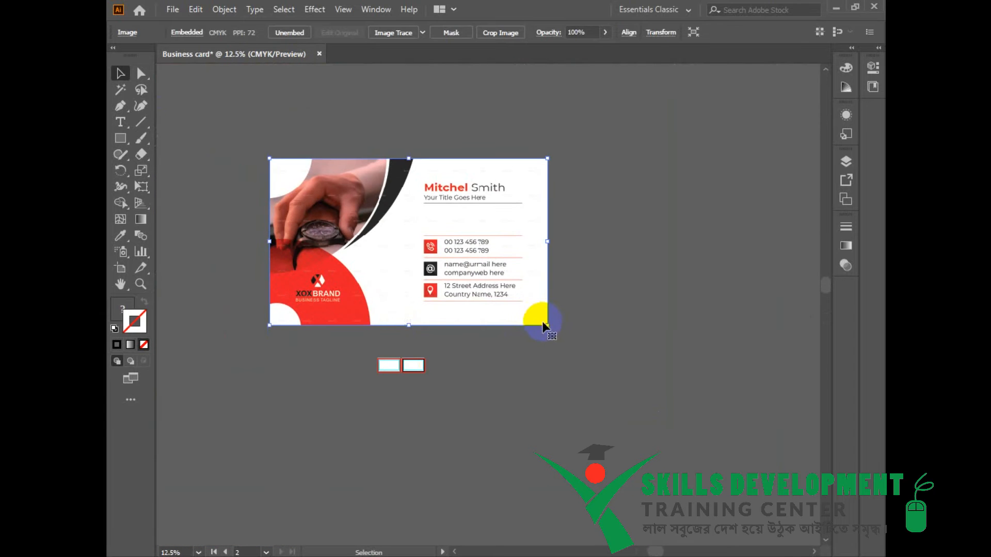
Step: Scale the contact-side card image down to less than an artboard's width and place it above the second artboard
left_click_drag(548, 325, 485, 299)
left_click(464, 304, "ctrl")
left_click(464, 304, "ctrl")
left_click_drag(490, 200, 474, 374)
left_click(494, 380, "ctrl")
left_click(495, 380, "ctrl")
left_click_drag(498, 258, 373, 193)
left_click_drag(373, 186, 416, 213)
left_click(404, 227, "ctrl")
left_click_drag(428, 214, 517, 270)
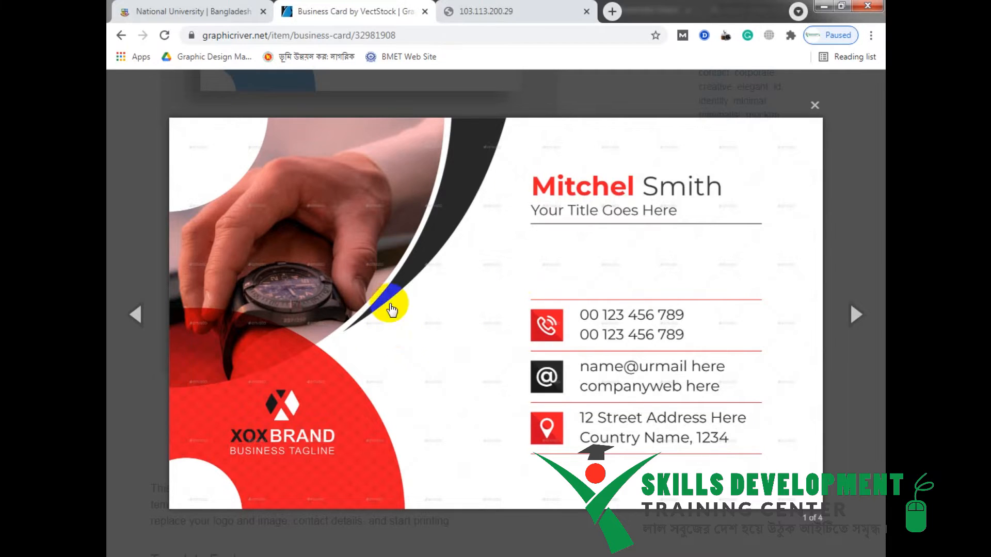
Step: Switch to the browser, copy the logo-side card preview image and paste it into the Illustrator document
left_click(847, 314)
right_click(524, 306)
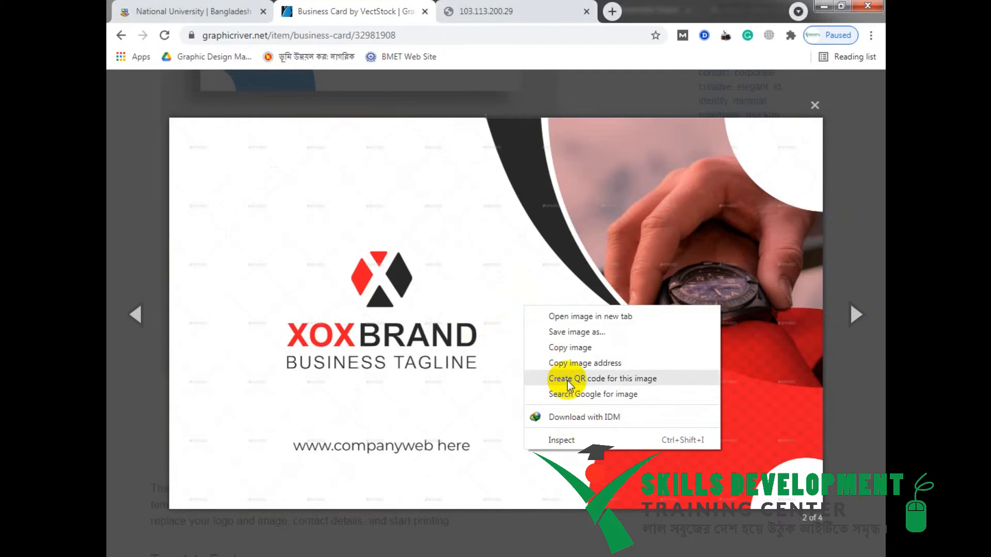
left_click(562, 348)
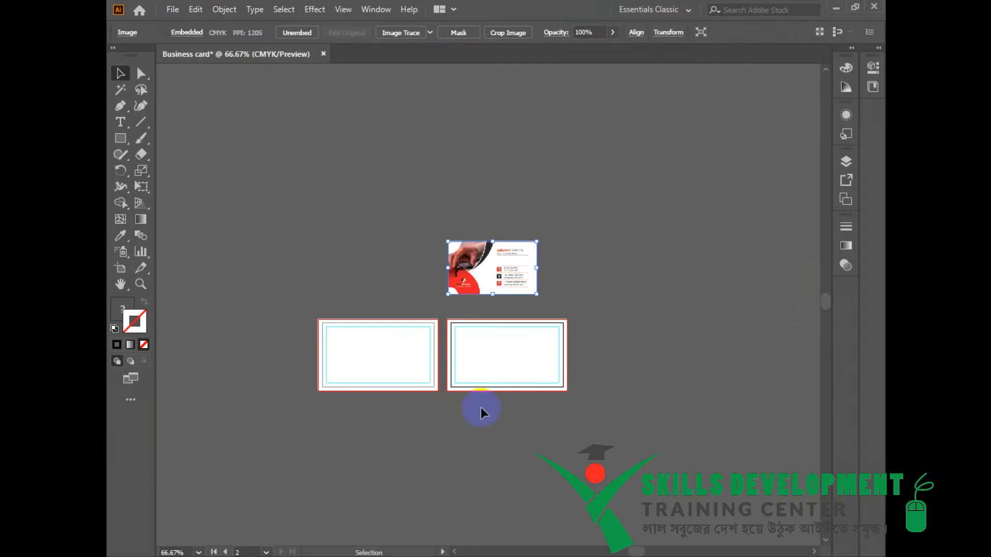
left_click(398, 420)
key("ctrl+v")
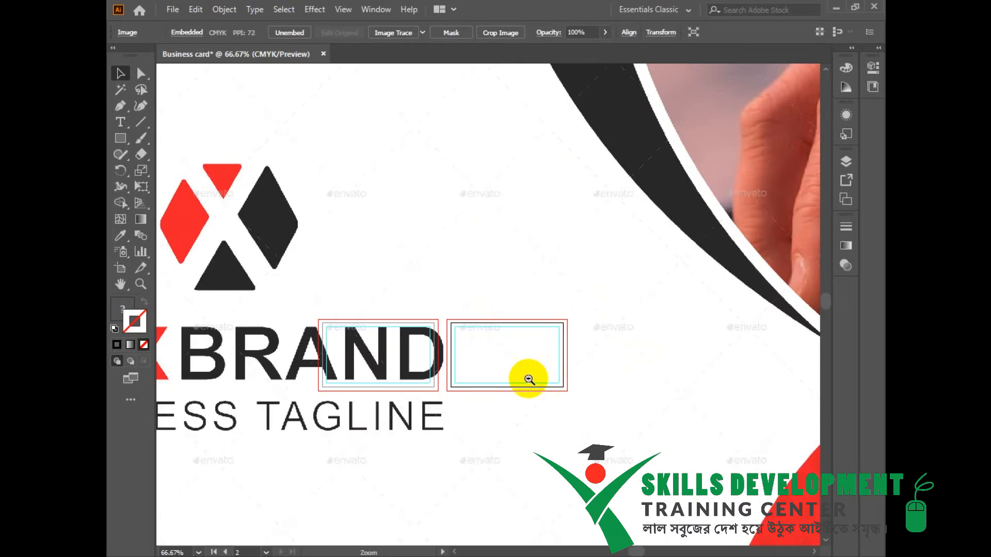
Step: Scale down the pasted logo-side card image and move it beside the second artboard
left_click(529, 379, "ctrl+alt")
left_click(529, 379, "ctrl+alt")
left_click(515, 337, "ctrl+alt")
left_click(513, 336, "ctrl+alt")
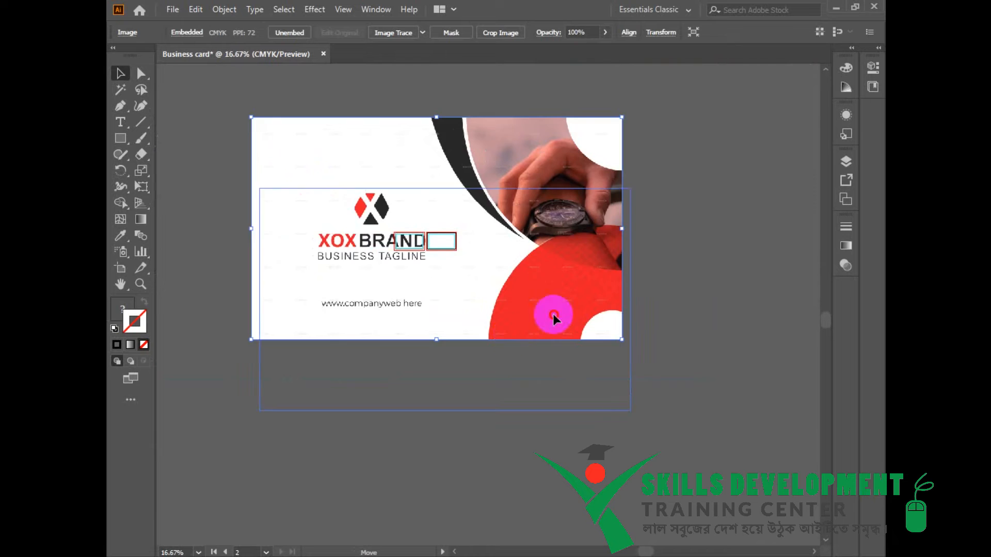
left_click_drag(544, 245, 552, 370)
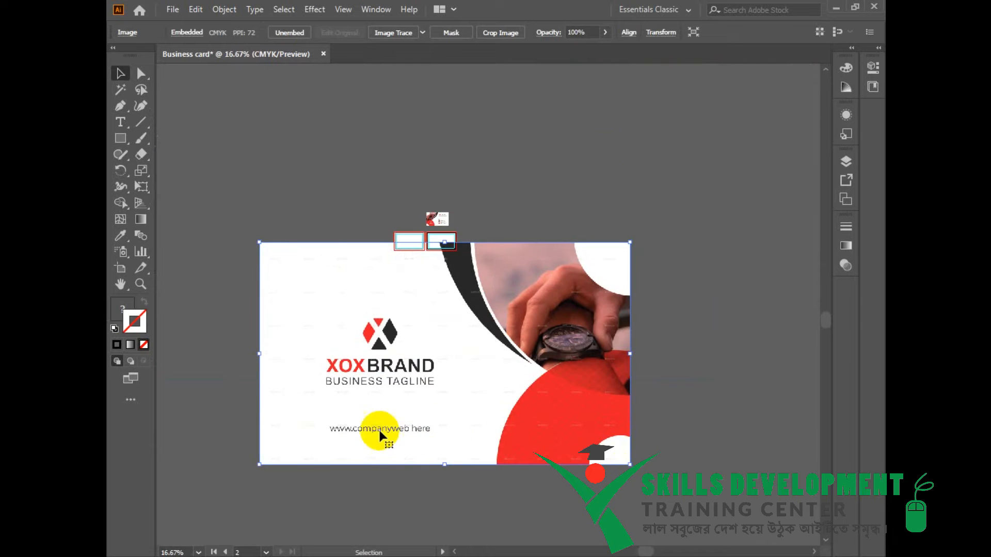
left_click_drag(628, 465, 485, 437)
left_click(505, 368, "ctrl")
left_click_drag(442, 232, 465, 308)
left_click_drag(459, 346, 546, 149)
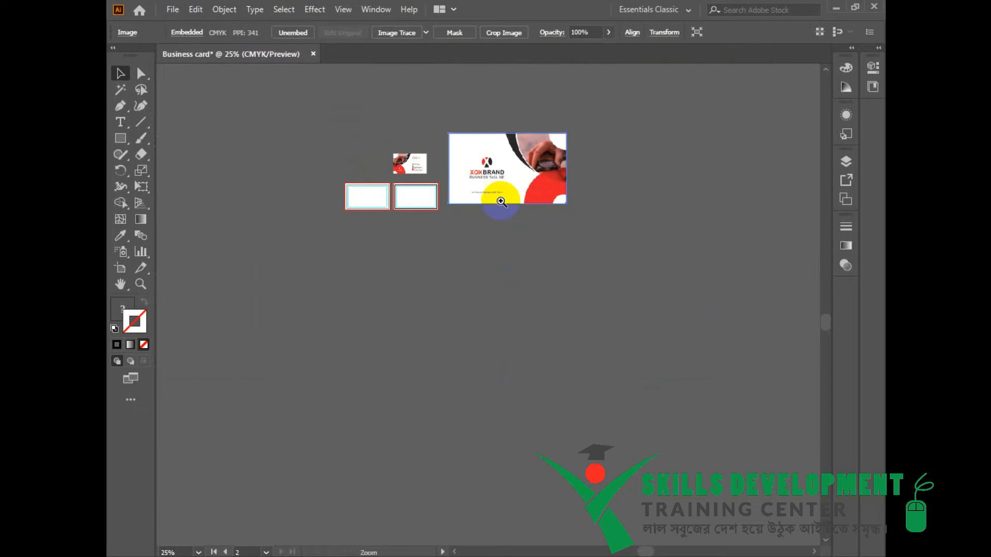
Step: Shrink the logo-side card image further and place it above the first artboard, next to the contact-side image
left_click(501, 200, "ctrl")
left_click(500, 201, "ctrl")
left_click_drag(562, 378, 548, 344)
left_click_drag(587, 432, 619, 383)
left_click_drag(563, 360, 267, 337)
left_click_drag(334, 303, 321, 319)
left_click_drag(308, 332, 325, 347)
left_click(416, 373, "ctrl")
left_click(416, 374, "ctrl")
left_click_drag(430, 371, 439, 421)
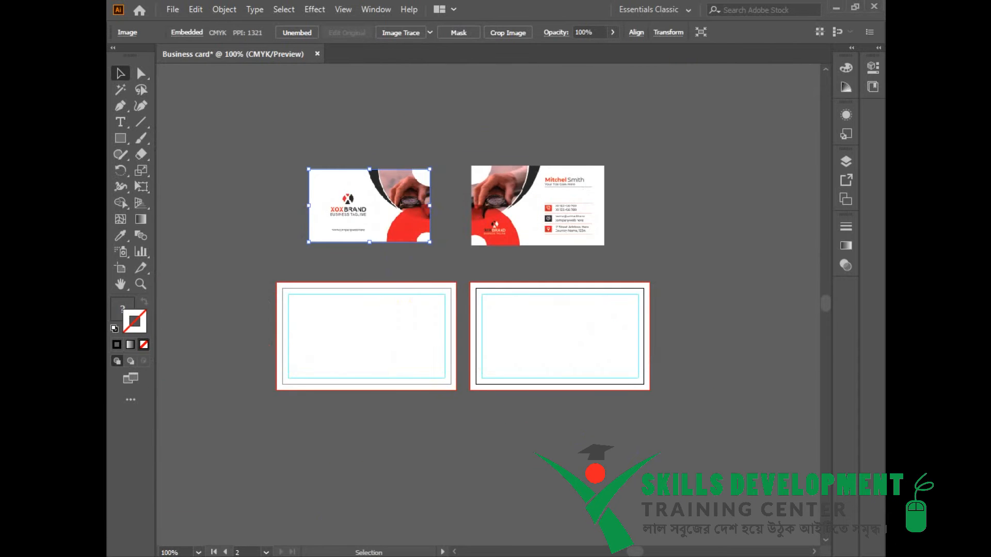
Step: Switch to the browser, close the image preview and review the card's template features and font information
key("alt+Tab")
left_click(818, 108)
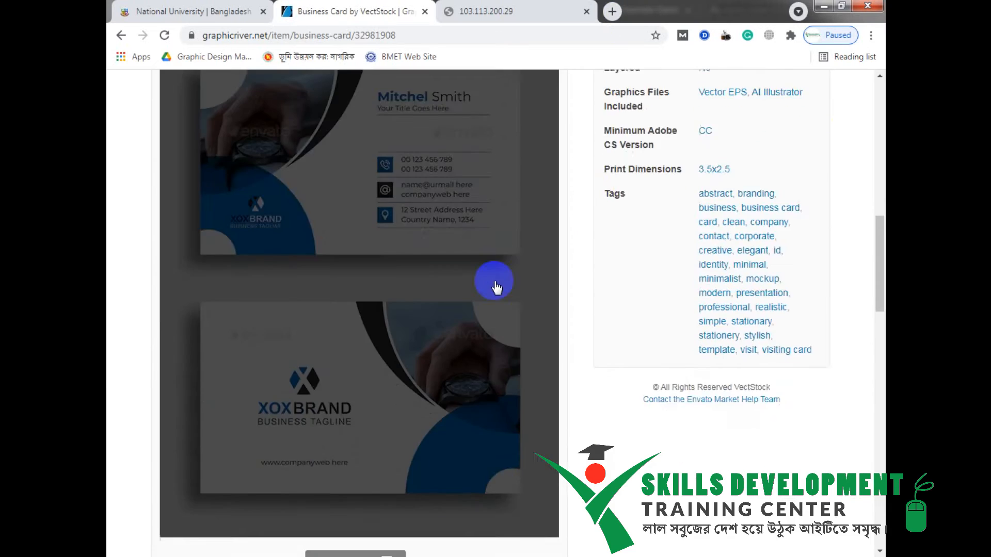
scroll(496, 289, "down", 10)
scroll(261, 270, "up", 3)
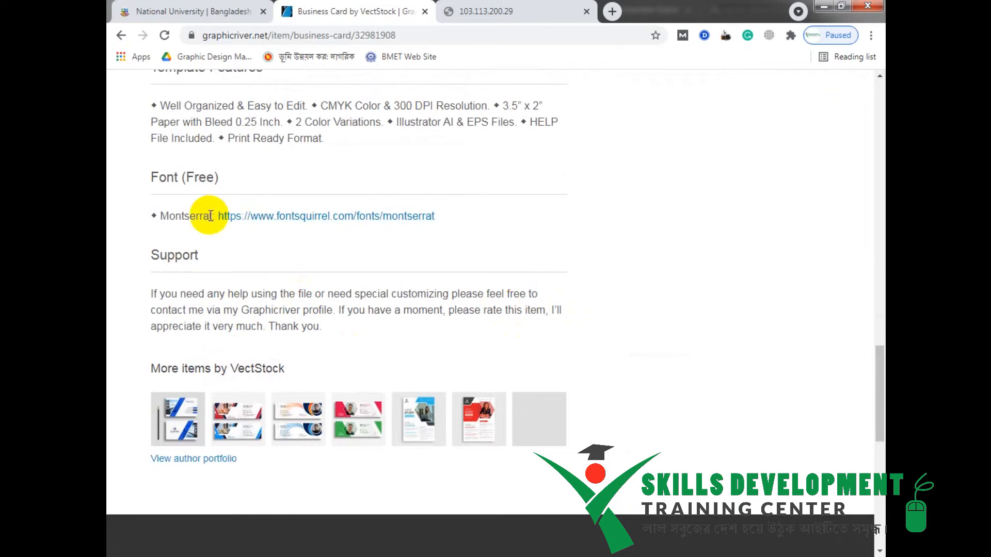
scroll(376, 328, "up", 3)
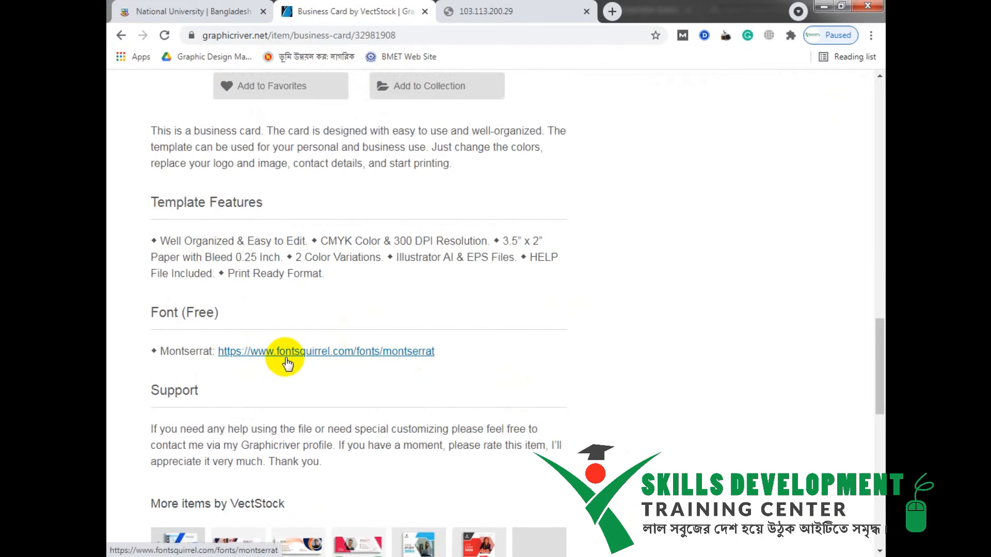
scroll(369, 440, "up", 5)
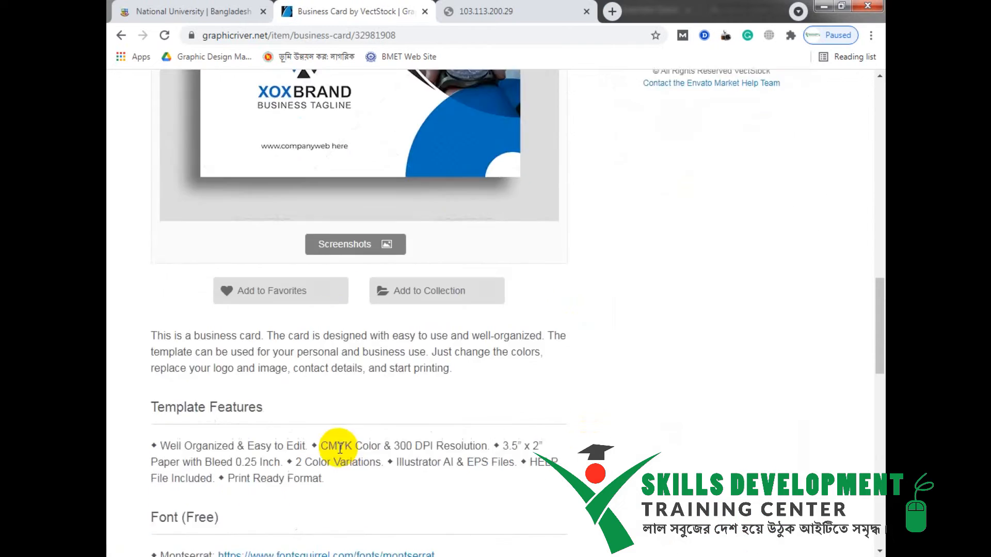
scroll(340, 448, "down", 3)
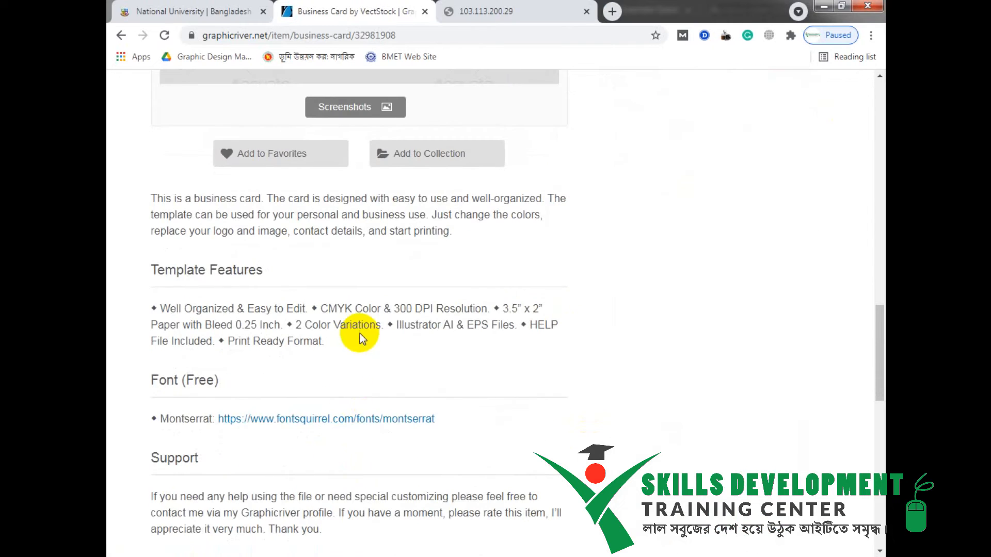
scroll(413, 419, "up", 4)
scroll(398, 393, "down", 7)
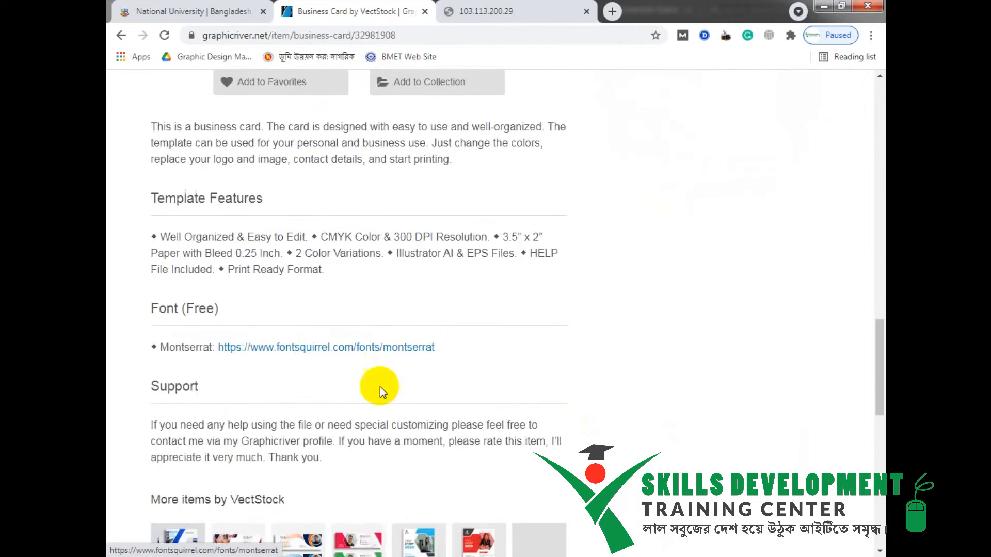
Step: Search Google for "watch image" in a new browser tab
left_click(533, 5)
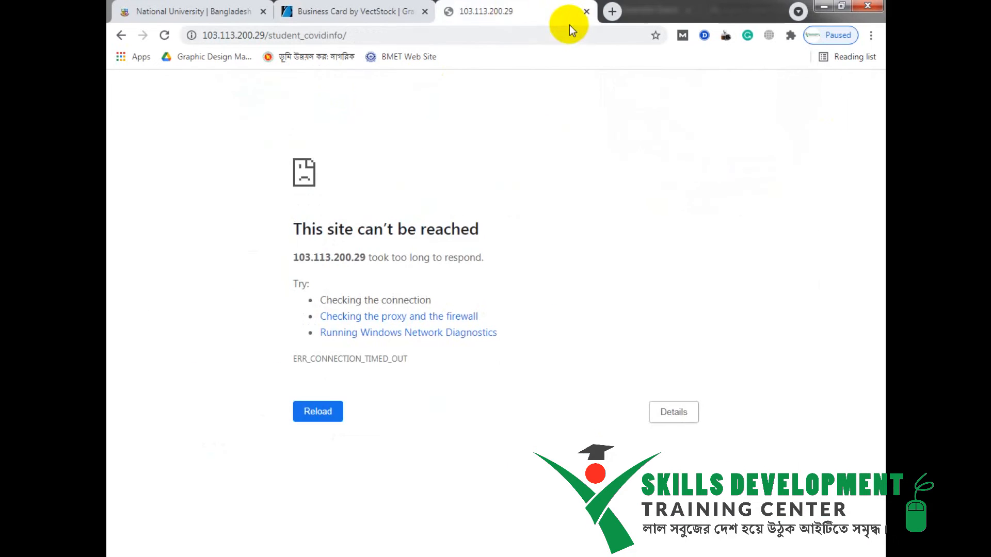
left_click(612, 11)
type("wact")
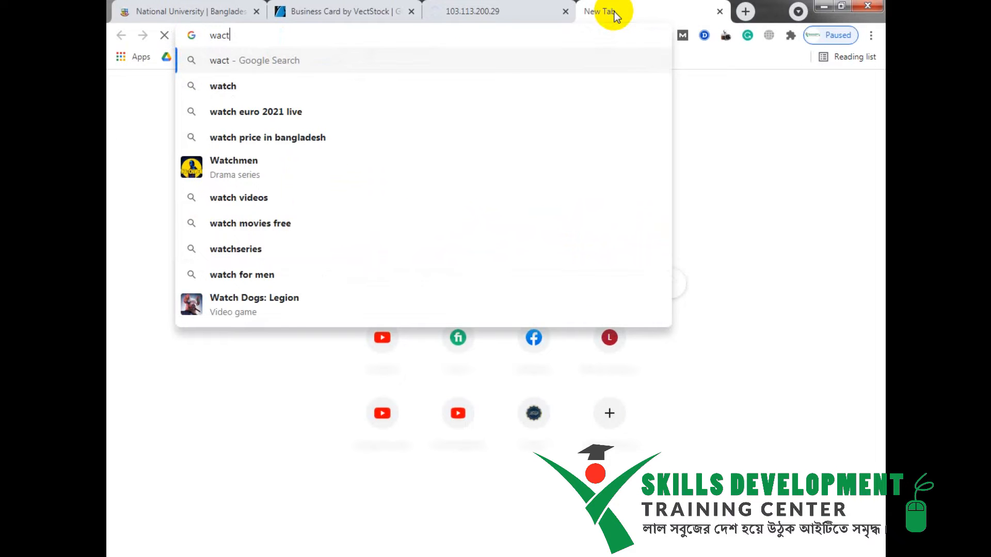
key("Down")
type("image")
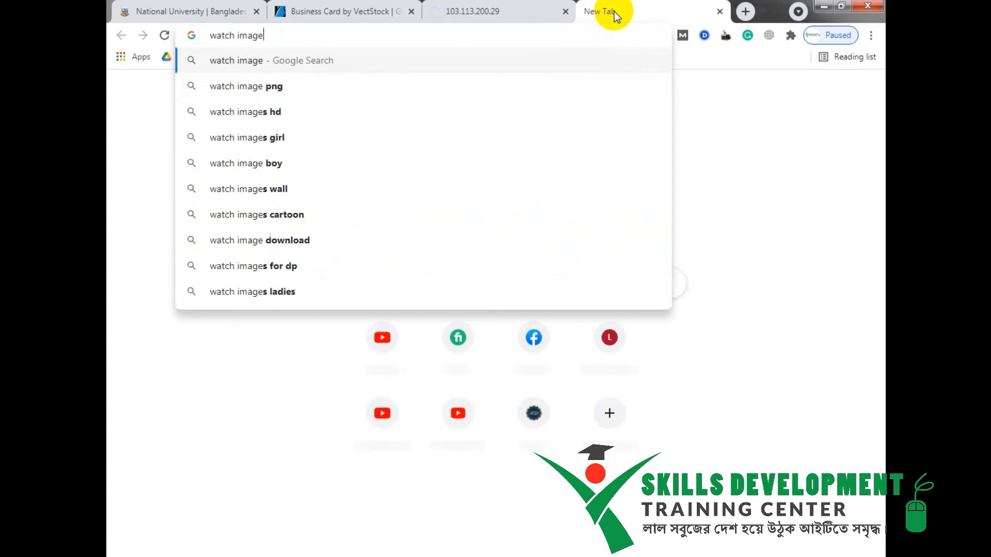
key("Return")
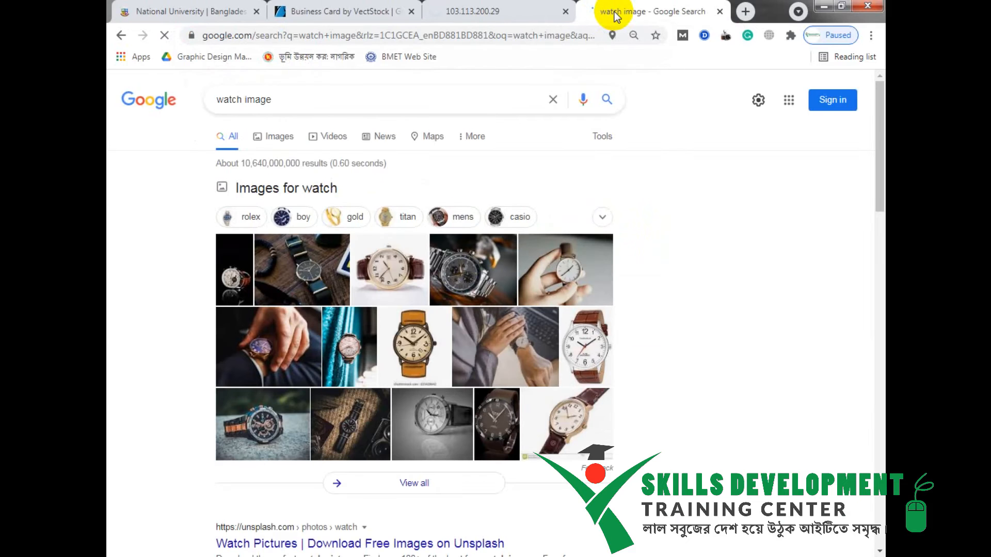
Step: Show the image results for the watch search and filter them to Large size
left_click(284, 137)
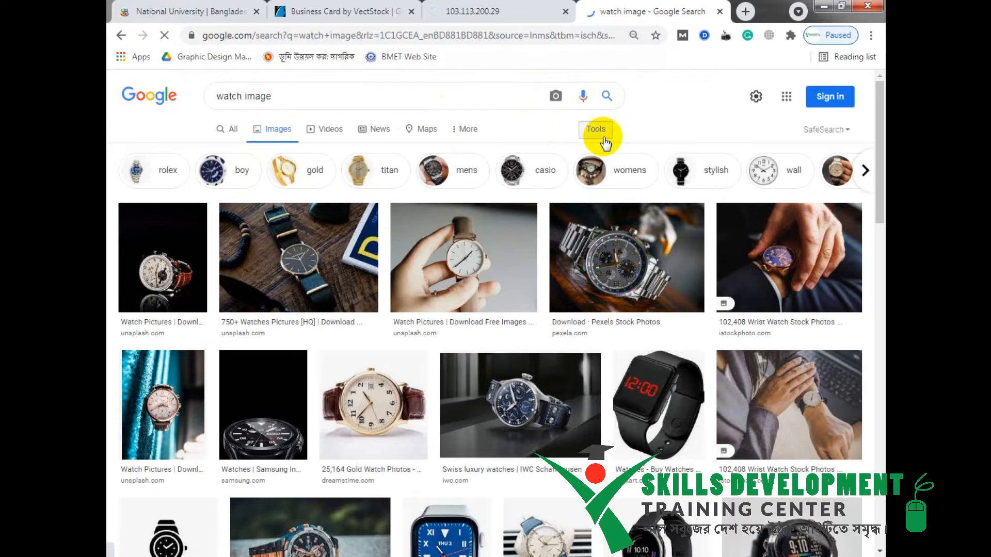
left_click(604, 143)
left_click(223, 152)
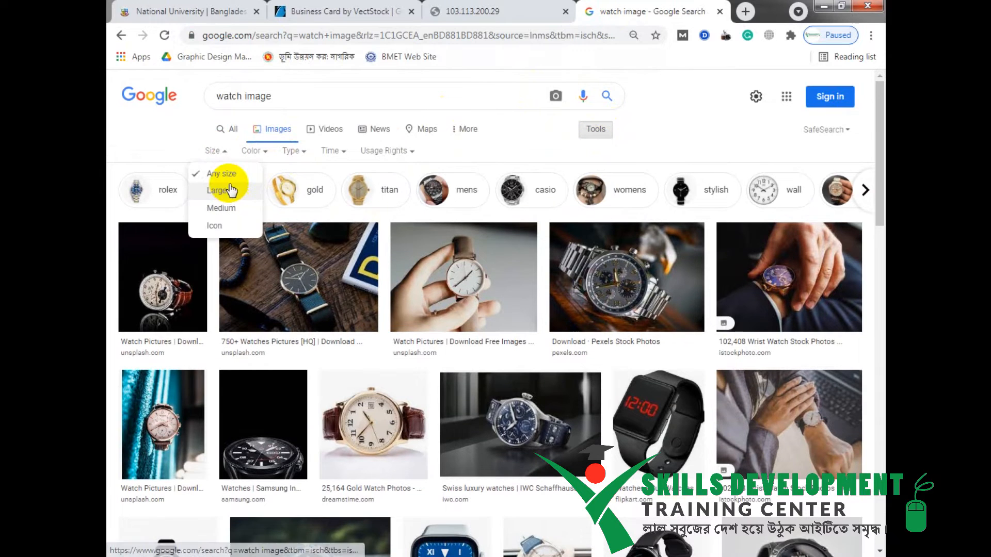
left_click(239, 198)
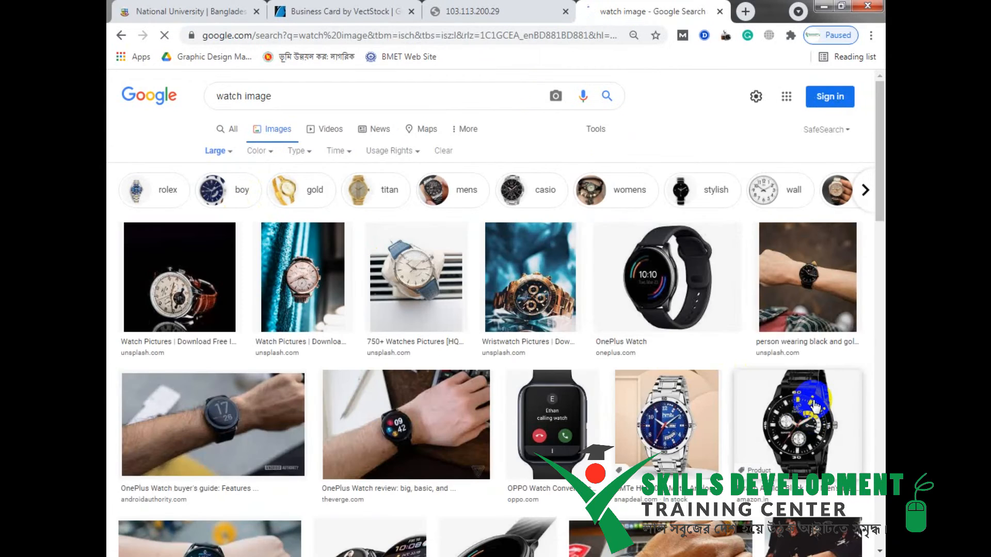
Step: Find the Zelos Watches photo of a wristwatch worn by a hand in a pocket and copy the image
scroll(590, 398, "down", 4)
scroll(589, 398, "down", 10)
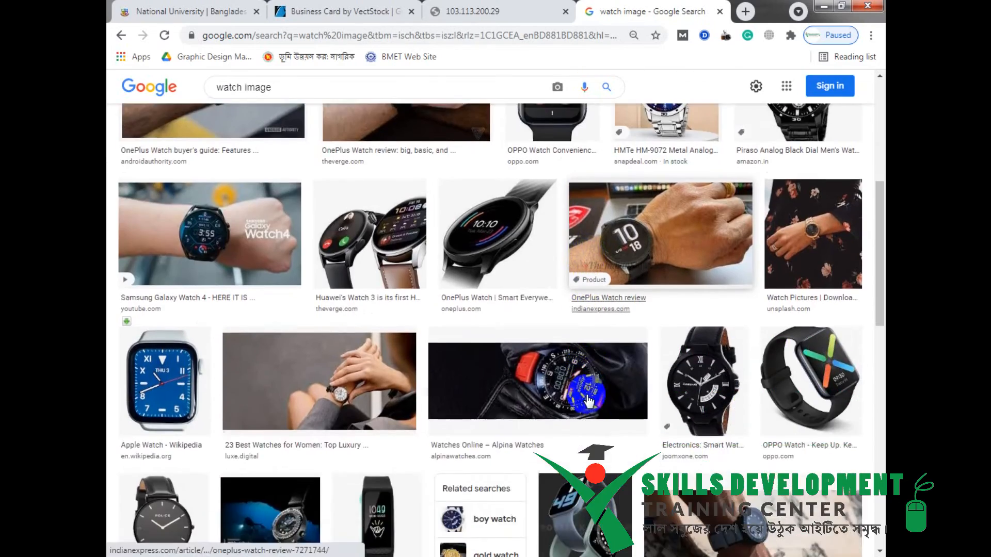
scroll(397, 394, "down", 4)
scroll(324, 407, "down", 5)
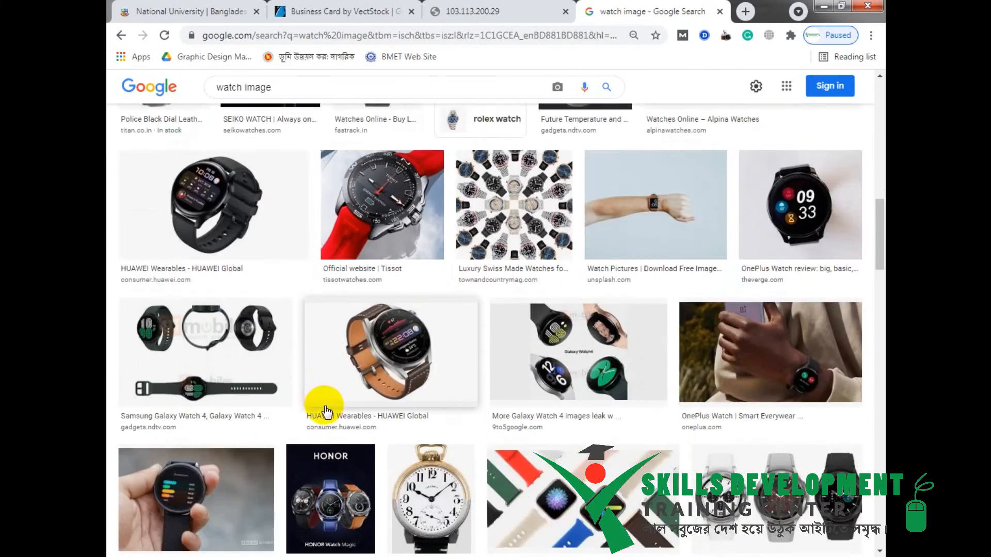
scroll(521, 442, "down", 5)
scroll(521, 442, "down", 7)
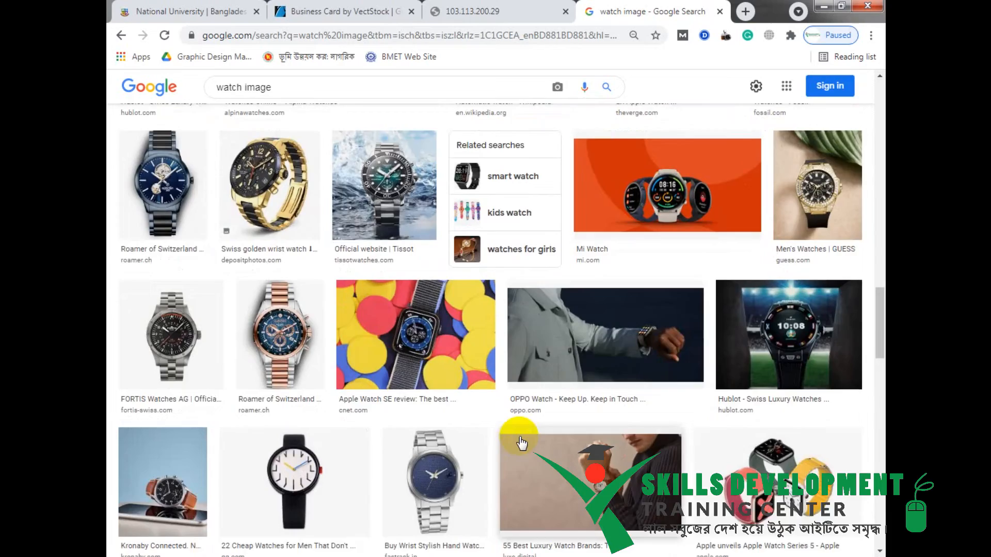
scroll(521, 443, "down", 15)
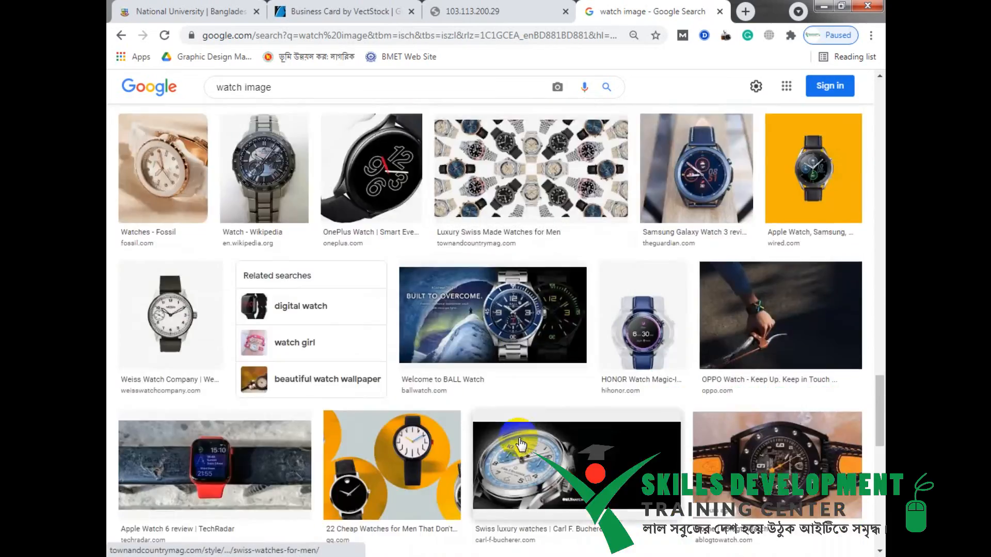
scroll(521, 442, "down", 15)
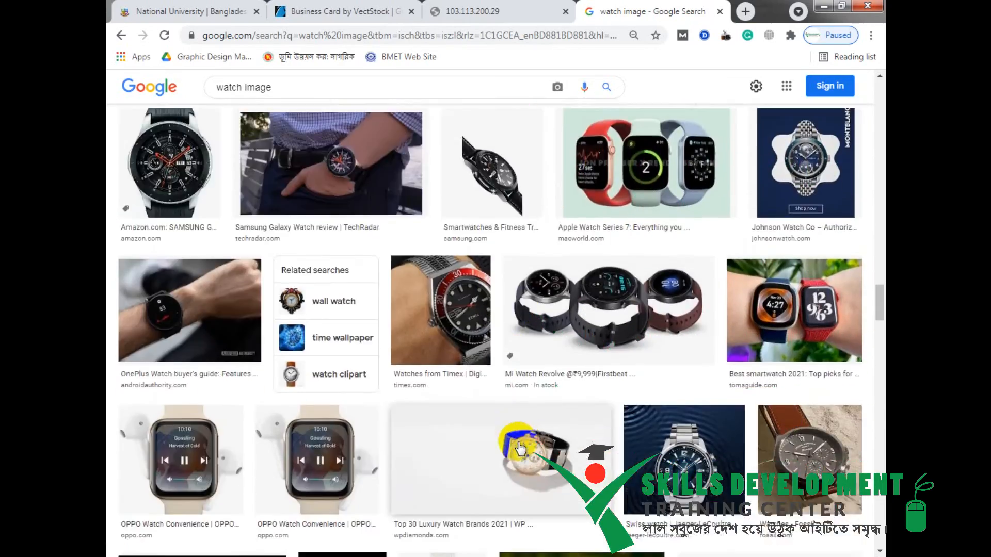
scroll(524, 447, "up", 3)
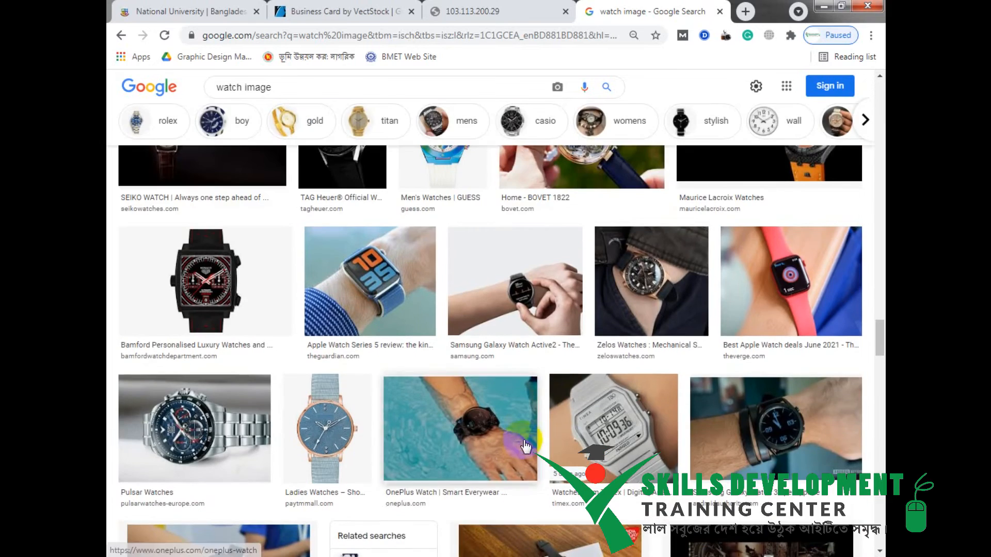
left_click(666, 273)
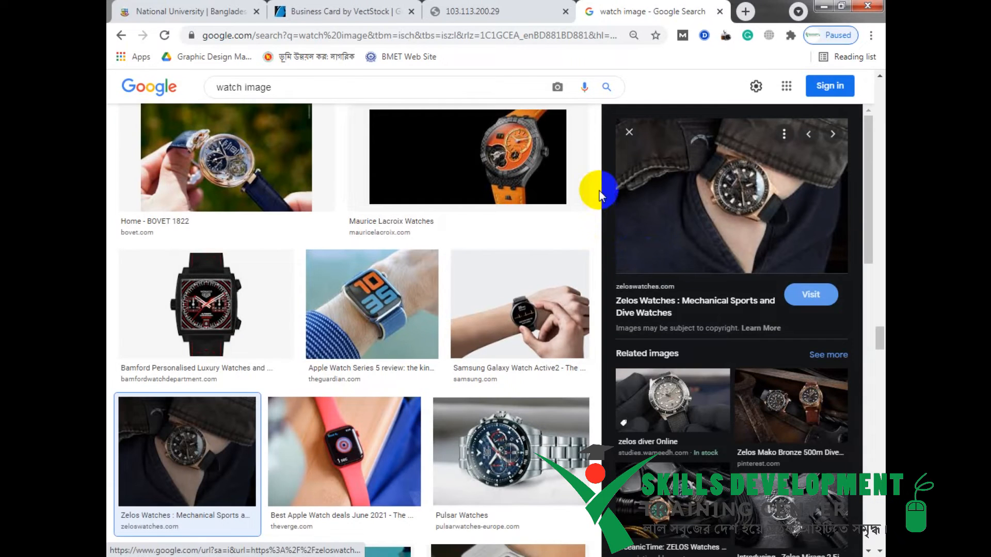
right_click(680, 193)
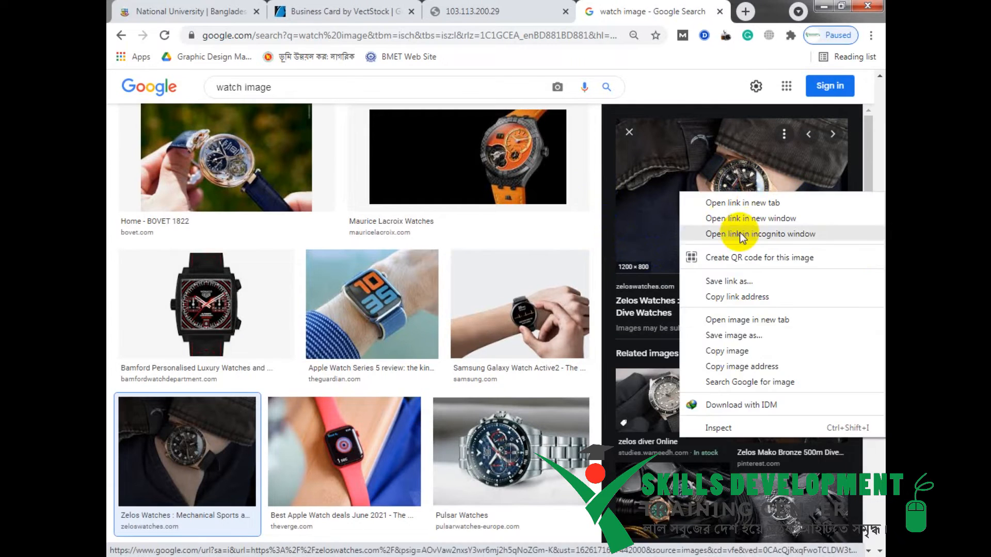
left_click(735, 353)
Step: Switch to Illustrator, paste the copied watch photo and scale it down to roughly the size of one card
left_click(346, 556)
left_click(460, 416)
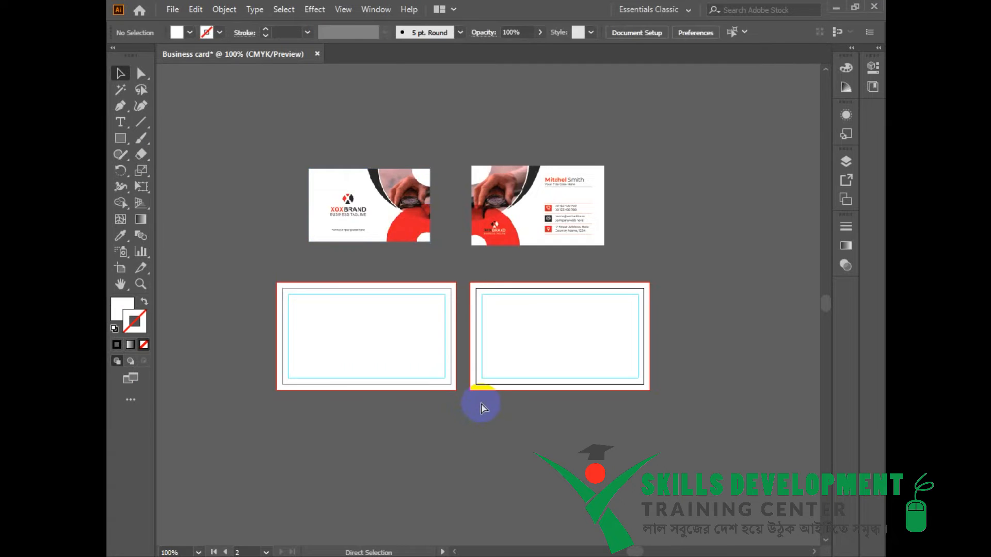
key("ctrl+v")
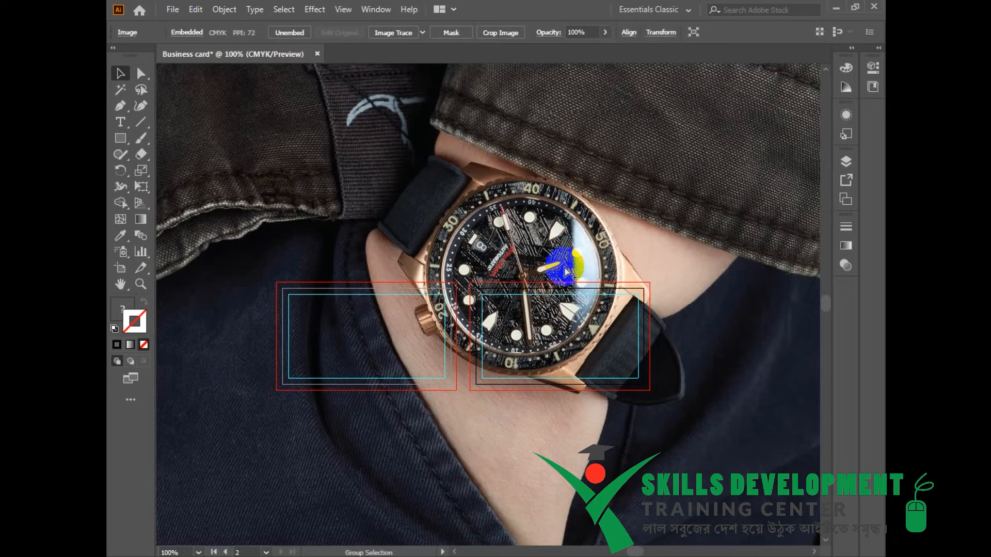
left_click(565, 267, "alt")
left_click(565, 267, "alt")
left_click(565, 267, "alt")
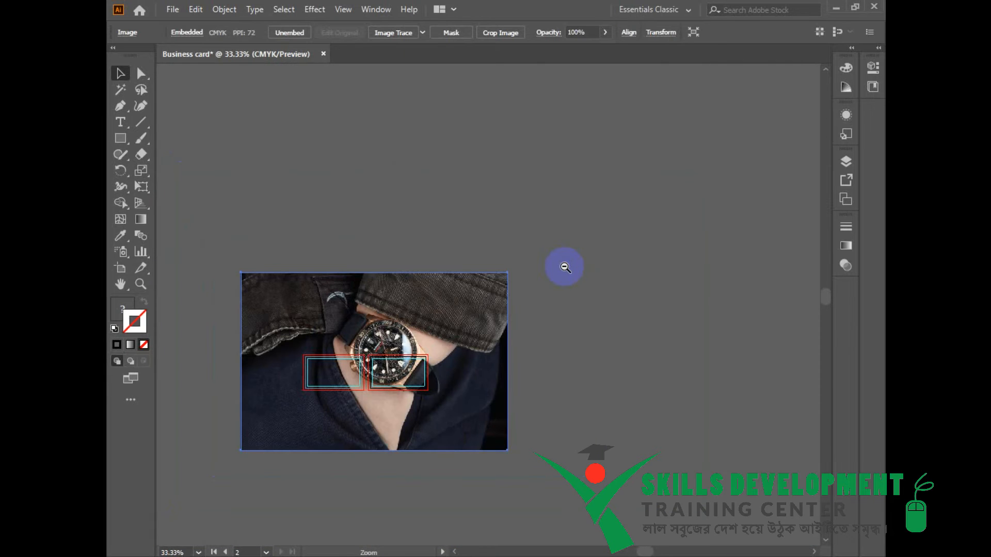
left_click_drag(427, 312, 518, 250)
left_click_drag(517, 359, 530, 391)
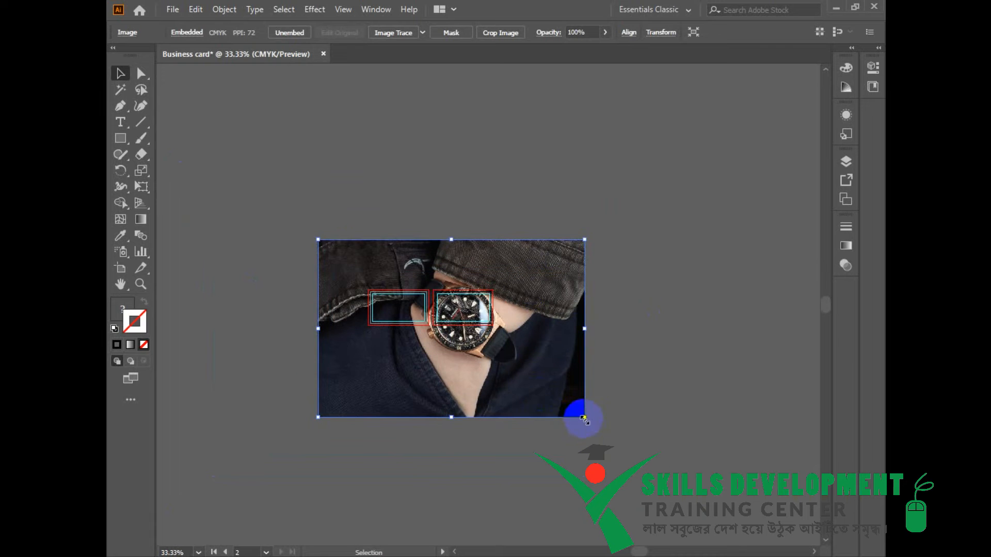
left_click_drag(583, 419, 493, 351)
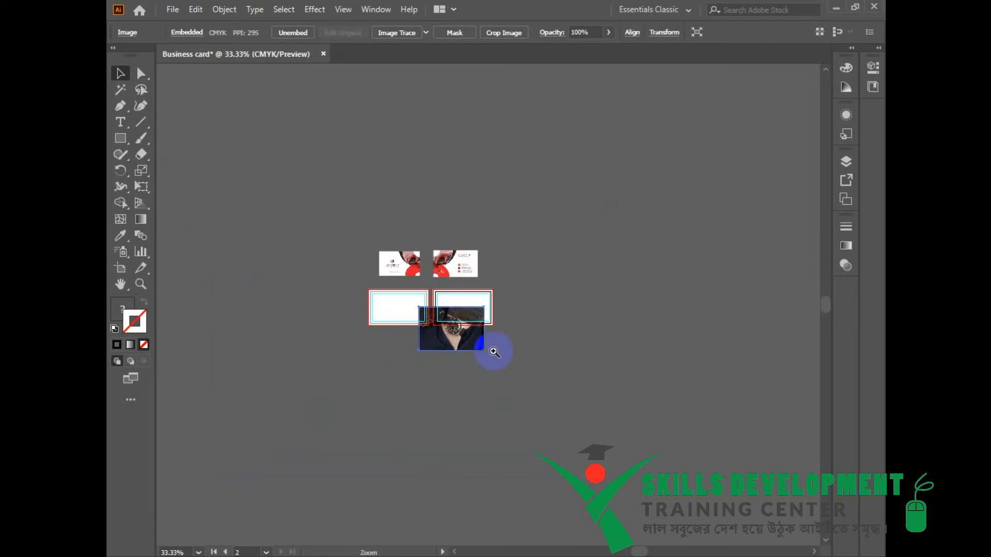
Step: Shrink the watch photo further and move it to the lower-left edge of the first artboard
key("ctrl+plus")
key("ctrl+plus")
key("ctrl+plus")
left_click_drag(480, 317, 687, 487)
left_click_drag(681, 383, 476, 398)
key("ctrl+plus")
left_click_drag(479, 232, 436, 287)
left_click_drag(418, 364, 479, 348)
left_click_drag(227, 488, 368, 394)
left_click_drag(486, 354, 521, 377)
left_click(504, 341, "ctrl+alt")
left_click(503, 342, "ctrl+alt")
left_click(503, 342, "ctrl+alt")
left_click(503, 343, "ctrl+alt")
left_click(502, 343, "ctrl+alt")
left_click(502, 343, "ctrl+alt")
left_click_drag(473, 248, 543, 354)
left_click_drag(487, 334, 547, 418)
left_click(517, 372, "ctrl+alt")
left_click(517, 371, "ctrl+alt")
left_click_drag(445, 321, 250, 382)
Step: Draw a circle with the Ellipse tool over the upper-right corner of the first artboard
left_click_drag(122, 139, 220, 176)
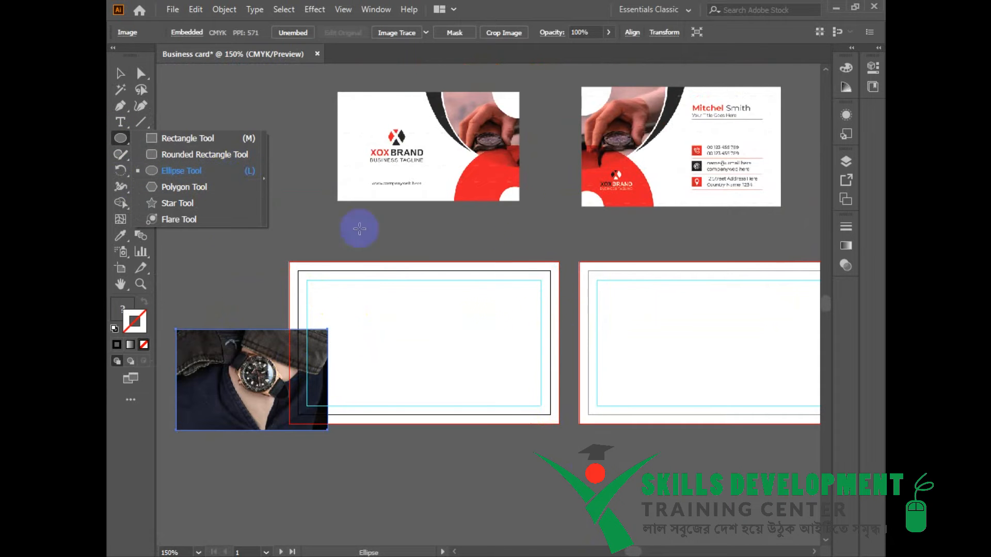
left_click(225, 172)
left_click(555, 296, "ctrl")
left_click_drag(556, 297, 609, 489)
key("alt+space")
left_click(373, 138)
left_click_drag(471, 291, 461, 237)
Step: Fill the circle with the dark colour sampled from the logo-side reference card
key("y")
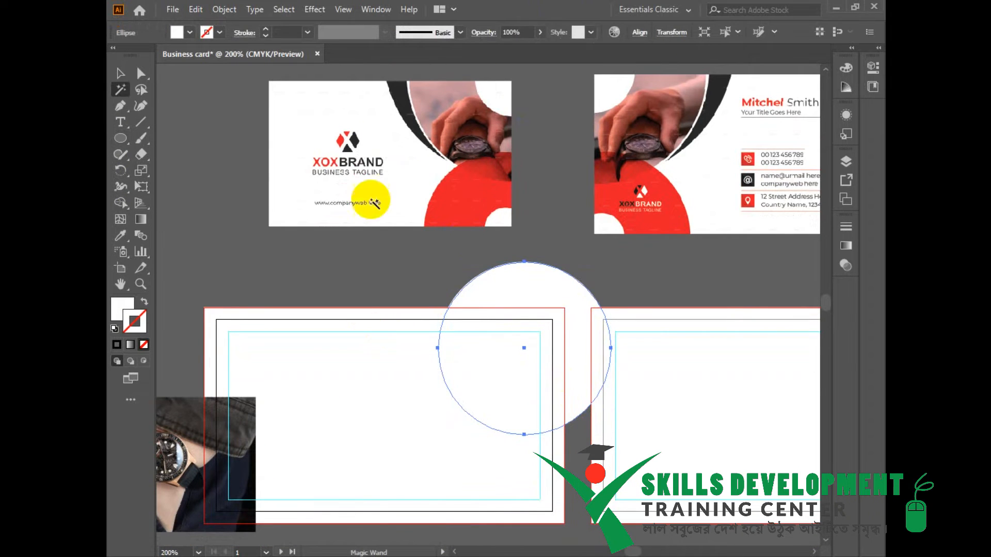
key("i")
left_click(411, 106)
Step: Duplicate the dark circle onto the first artboard's lower-right corner and fill the copy with red sampled from the reference card
left_click(120, 71)
left_click_drag(558, 414, 538, 381)
left_click_drag(595, 458, 590, 439)
left_click_drag(550, 297, 566, 460)
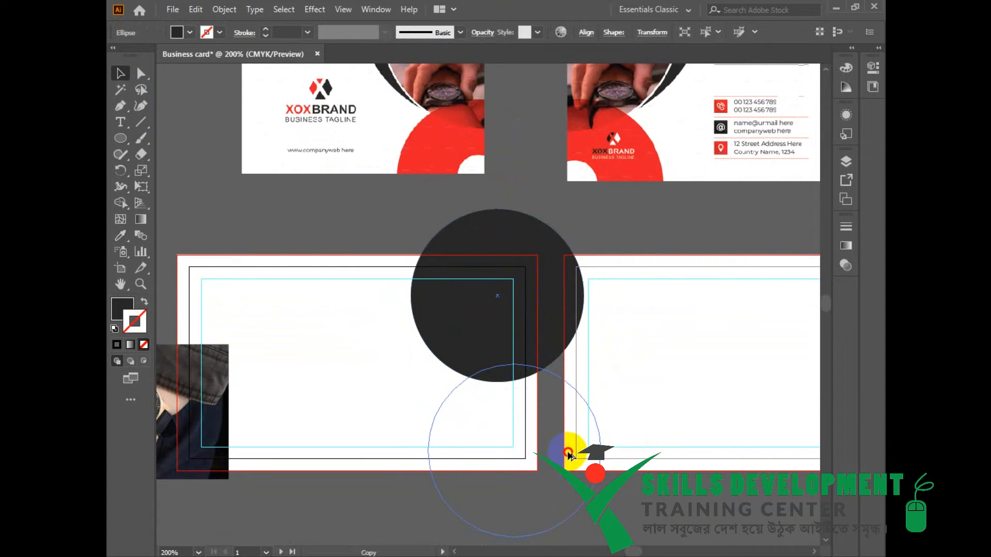
left_click_drag(567, 453, 568, 453)
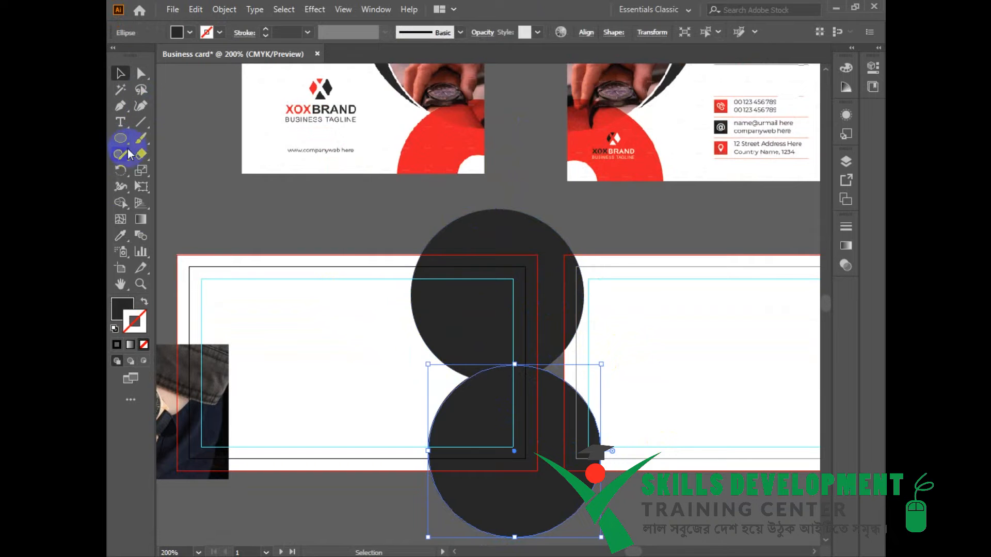
left_click(120, 235)
left_click(473, 160)
left_click(462, 140)
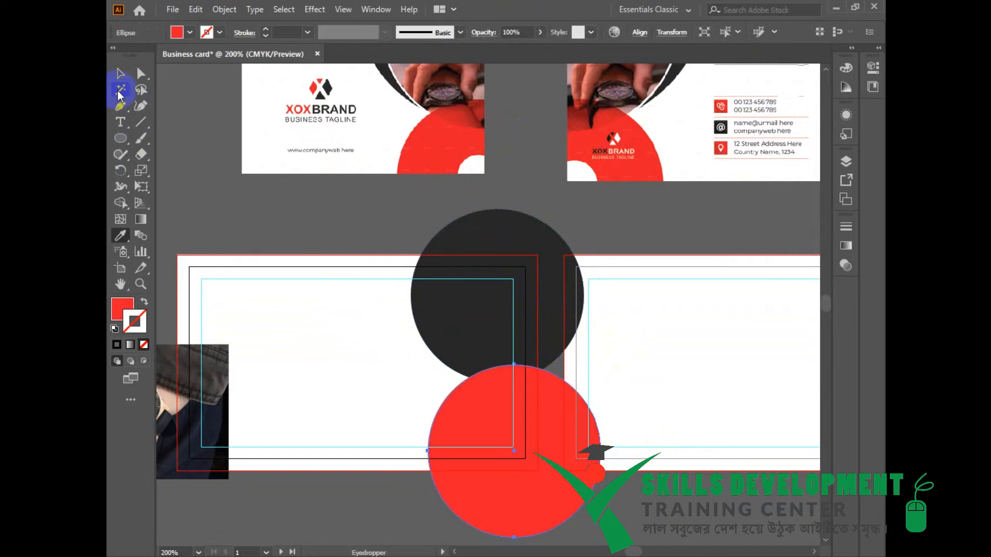
Step: Duplicate the dark circle up and to the right and the red circle down and to the right, overlapping the originals
left_click(120, 73)
key("ctrl+c")
key("ctrl+v")
key("ctrl+z")
left_click_drag(588, 474, 504, 401)
left_click_drag(651, 270, 661, 285)
left_click_drag(409, 166, 550, 212)
left_click(533, 225)
scroll(610, 316, "down", 2)
left_click(378, 424)
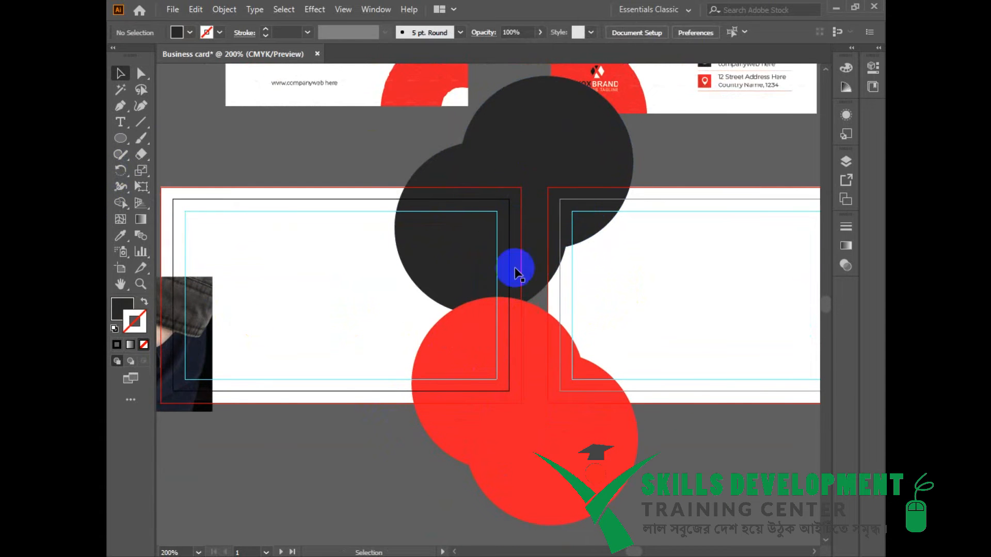
Step: Move the watch photo down so it sits clear below the first artboard
left_click_drag(464, 149, 517, 311)
left_click_drag(457, 250, 455, 180)
left_click_drag(490, 271, 475, 218)
left_click_drag(744, 191, 677, 116)
left_click_drag(664, 237, 704, 121)
left_click_drag(238, 317, 232, 468)
left_click_drag(349, 432, 351, 399)
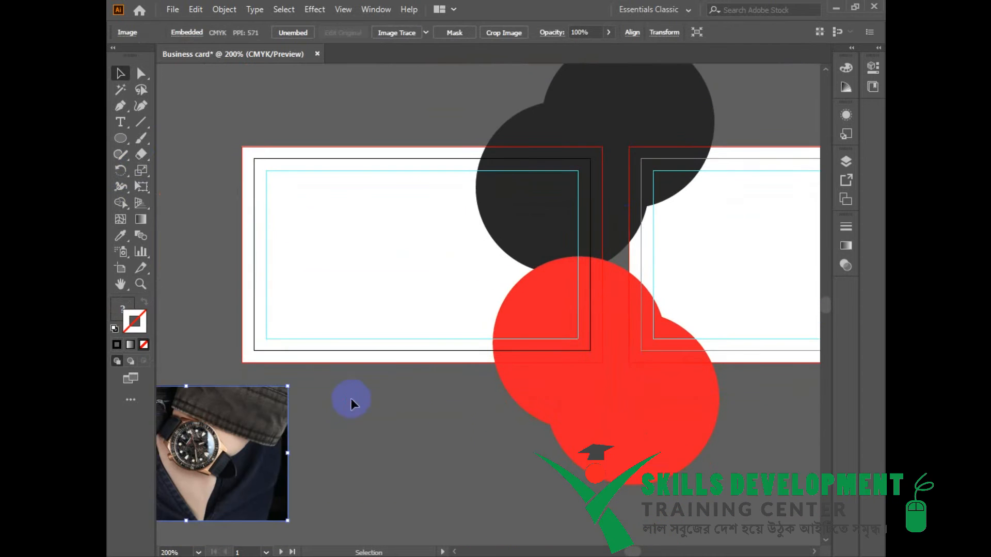
left_click(393, 223)
left_click_drag(658, 466, 562, 283)
key("ctrl+z")
left_click_drag(723, 508, 524, 212)
key("space")
left_click_drag(562, 299, 478, 370)
left_click(401, 139)
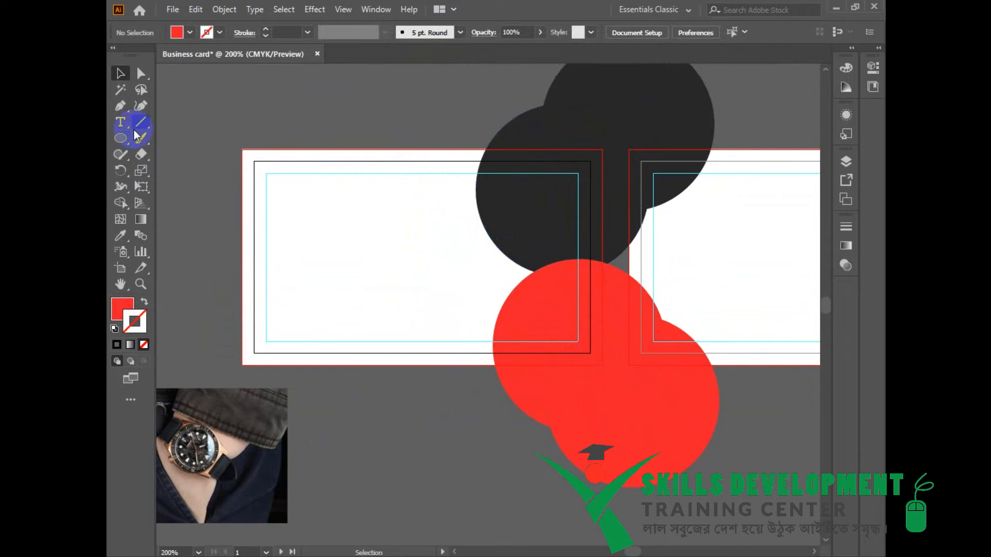
Step: Unlock all objects and use Shape Builder to remove the parts of the four circles extending beyond the first card's background
key("ctrl+alt+2")
left_click(331, 107)
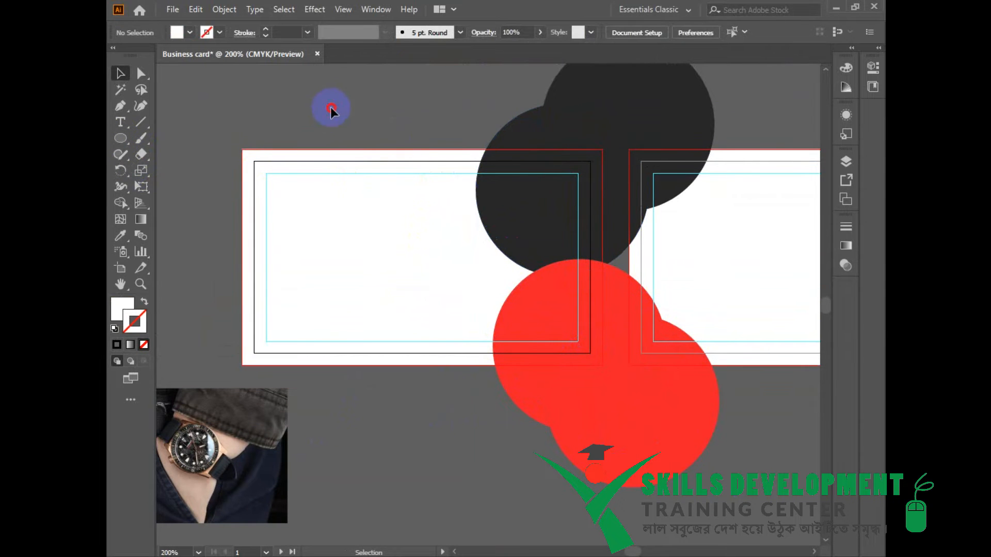
left_click(438, 282)
left_click_drag(463, 91, 646, 118)
left_click_drag(508, 417, 508, 416)
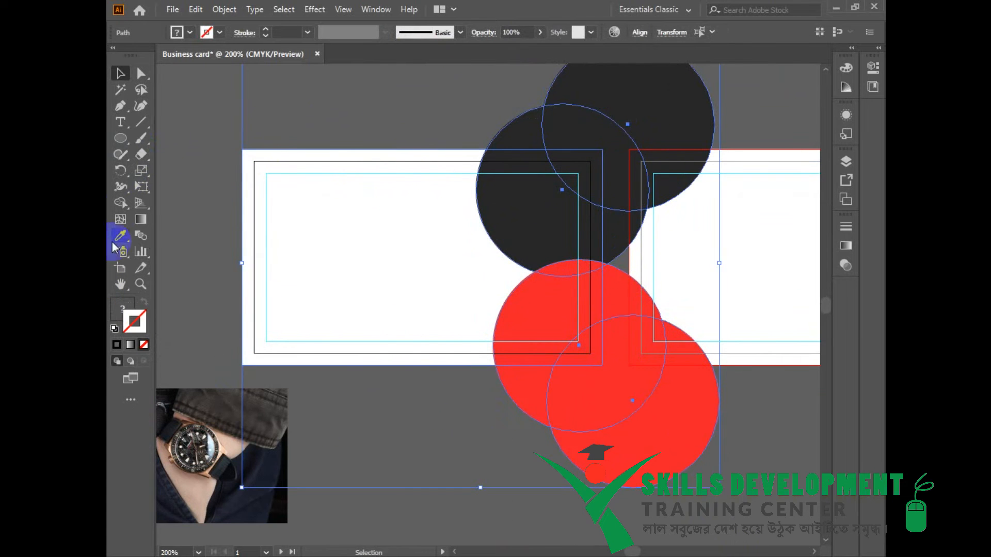
left_click(120, 203)
mouse_move(515, 148)
left_mouse_down()
mouse_move(522, 129)
mouse_move(637, 88)
left_mouse_up()
left_click_drag(627, 206, 613, 411)
left_click(626, 423, "alt")
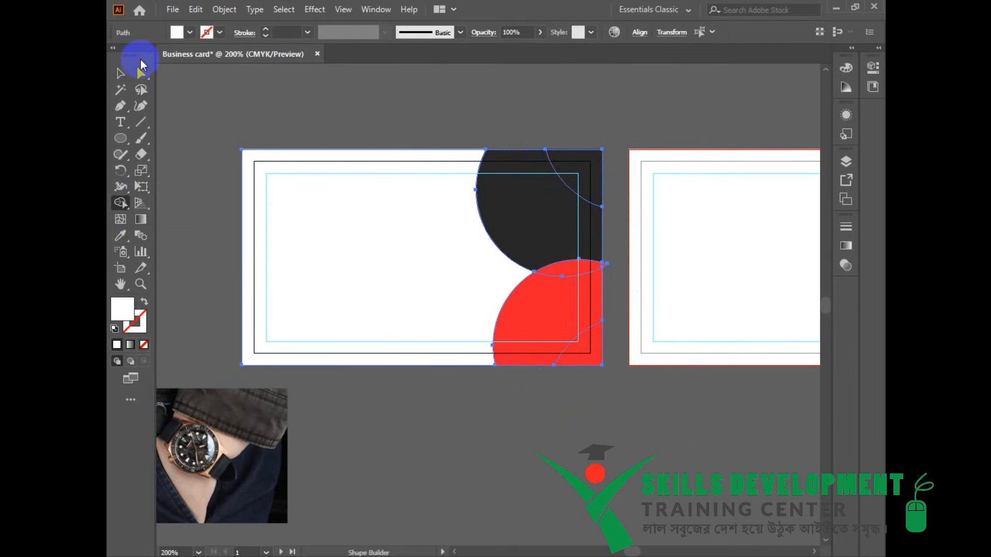
key("v")
left_click(653, 421)
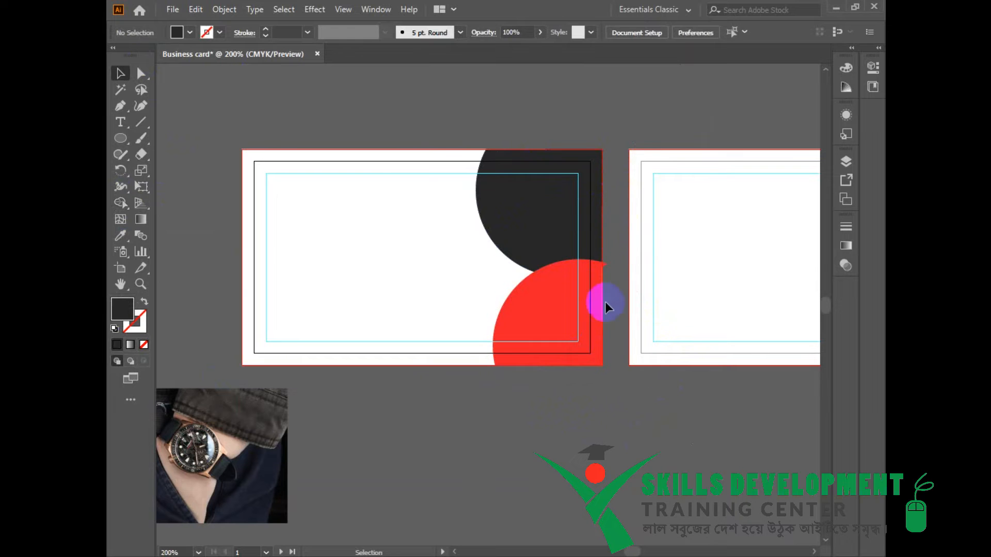
Step: Remove the leftover sliver of circle outside the first card's right edge with Shape Builder
left_click(626, 325)
key("ctrl+equal")
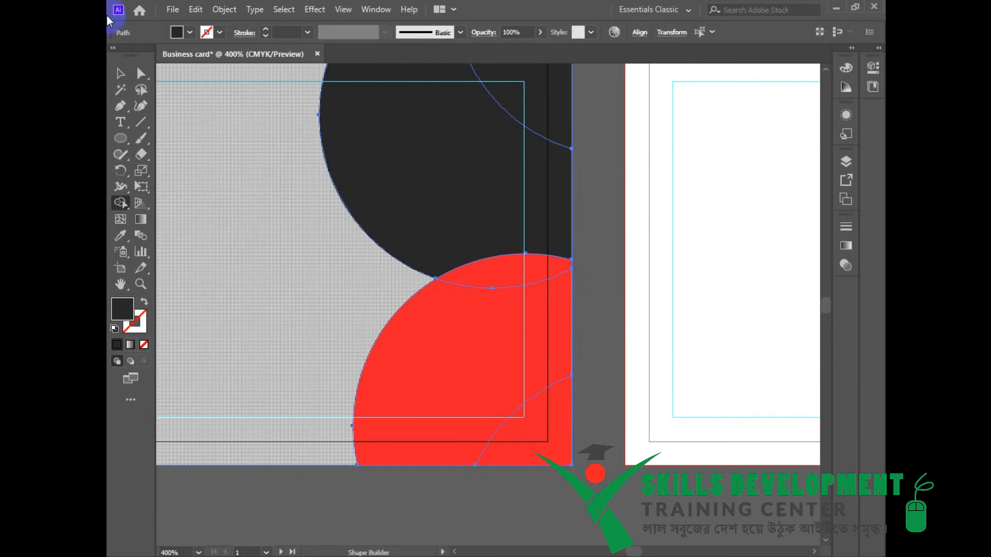
left_click(120, 73)
Step: Fill the overlapping circle piece in the first card's lower-right corner with white (ffffff)
left_click(549, 448)
double_click(123, 309)
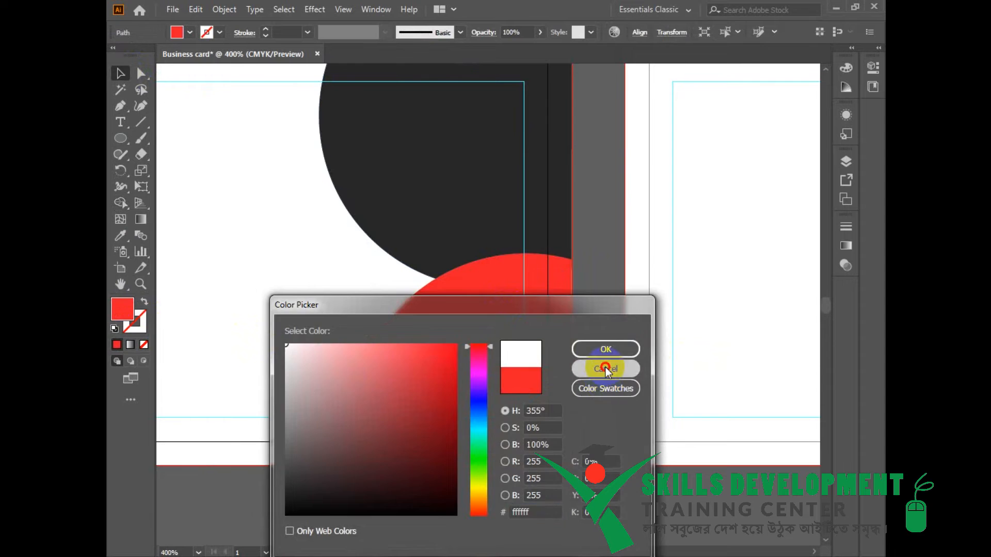
left_click(605, 369)
double_click(133, 310)
left_click(291, 351)
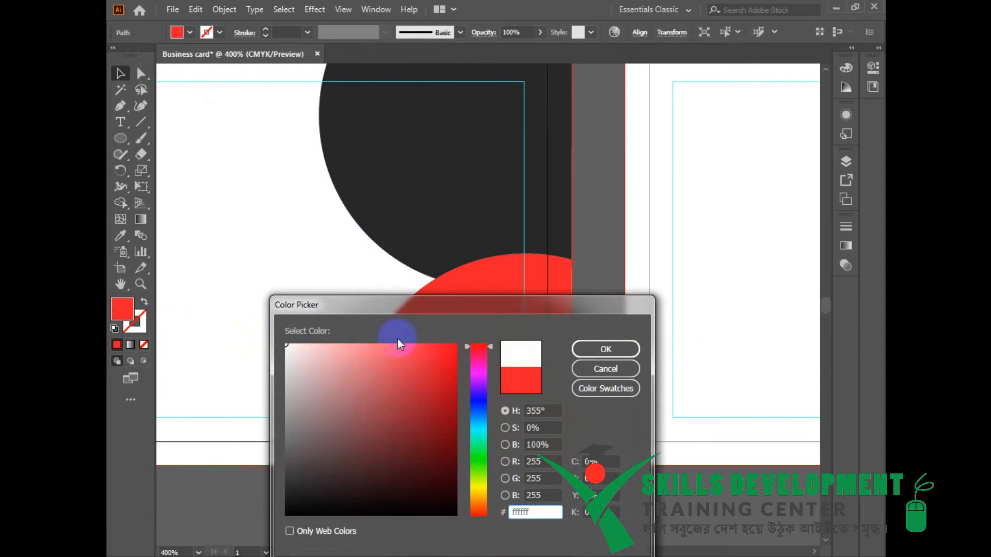
left_click(596, 347)
Step: Fill the overlapping circle piece in the first card's upper-right corner with white
left_click_drag(611, 189, 647, 450)
left_click(595, 310)
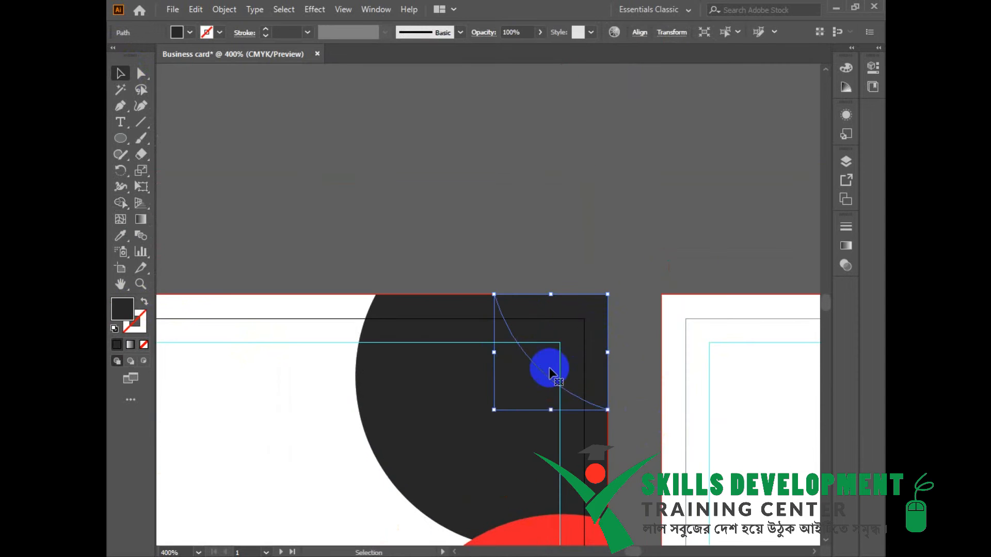
double_click(136, 311)
left_click(287, 347)
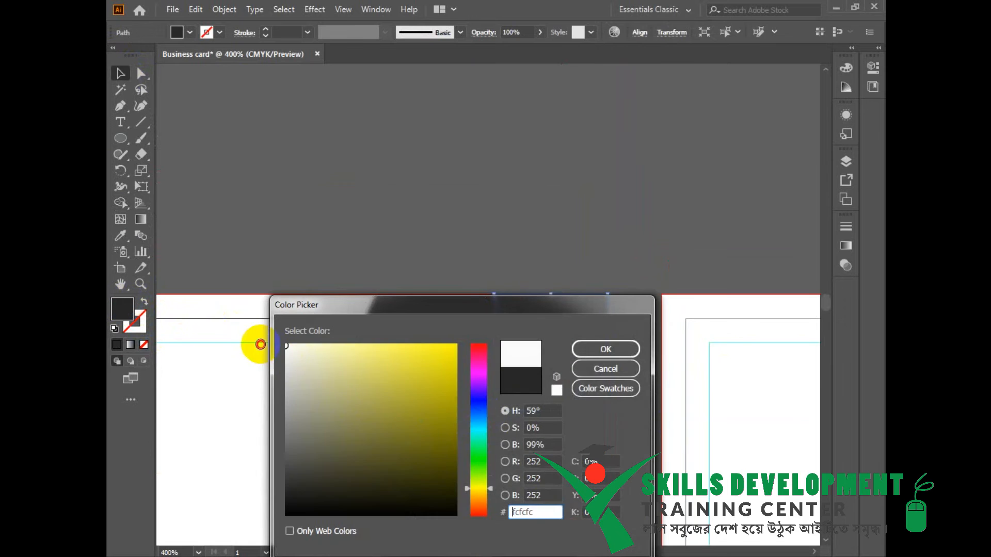
left_click(604, 351)
left_click(641, 246)
scroll(566, 373, "down", 4)
left_click_drag(322, 299, 600, 382)
left_click_drag(645, 214, 595, 288)
double_click(575, 353, "ctrl")
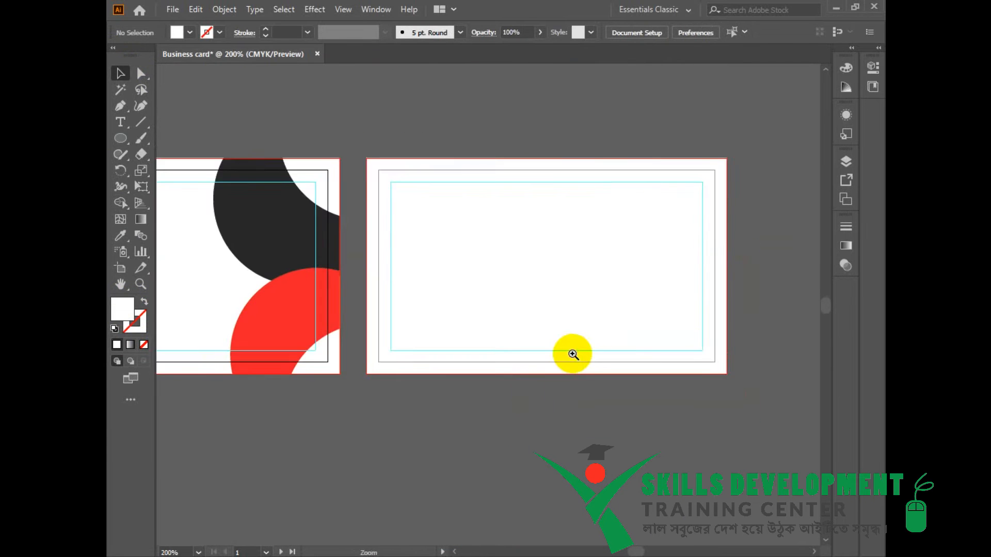
left_click(428, 385, "ctrl")
left_click_drag(370, 85, 488, 392)
left_click(456, 323)
mouse_move(392, 358)
left_mouse_down()
mouse_move(421, 358)
mouse_move(403, 358)
left_mouse_up()
key("ctrl+z")
left_click(586, 356)
left_click(515, 388, "ctrl+alt")
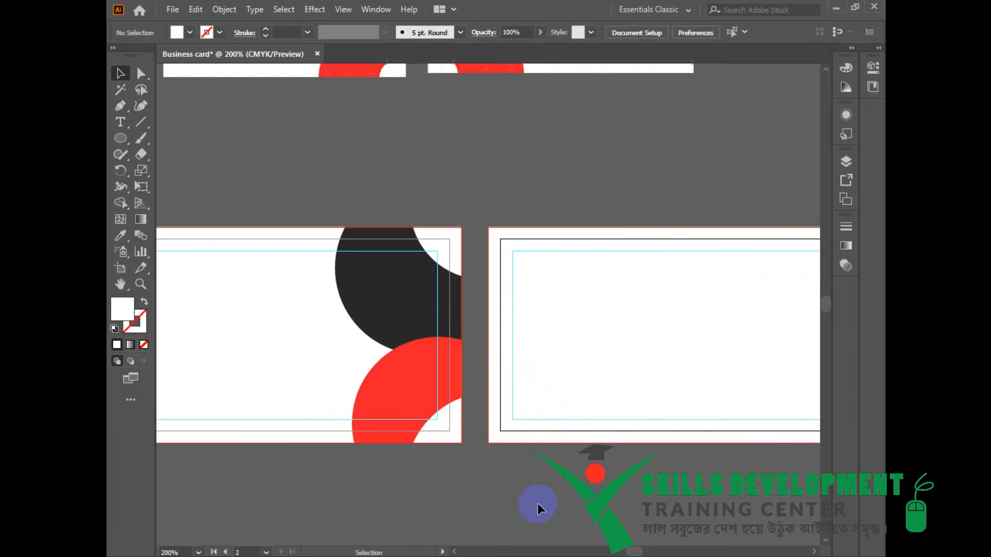
Step: Select the white background rectangles of both cards and lock them
left_click(515, 507)
left_click_drag(535, 507, 671, 490)
left_click_drag(370, 190, 491, 454)
left_click_drag(657, 200, 699, 541)
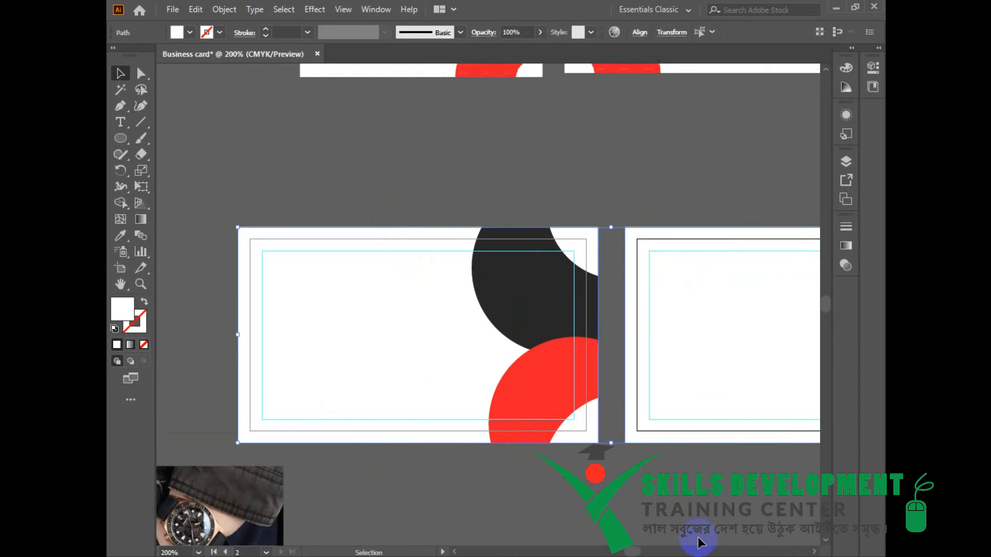
key("ctrl+2")
Step: Draw a dark circle over the black circular shape in the first card's upper-right corner, slightly larger than that shape
left_click_drag(691, 330, 646, 443)
left_click_drag(612, 329, 621, 376)
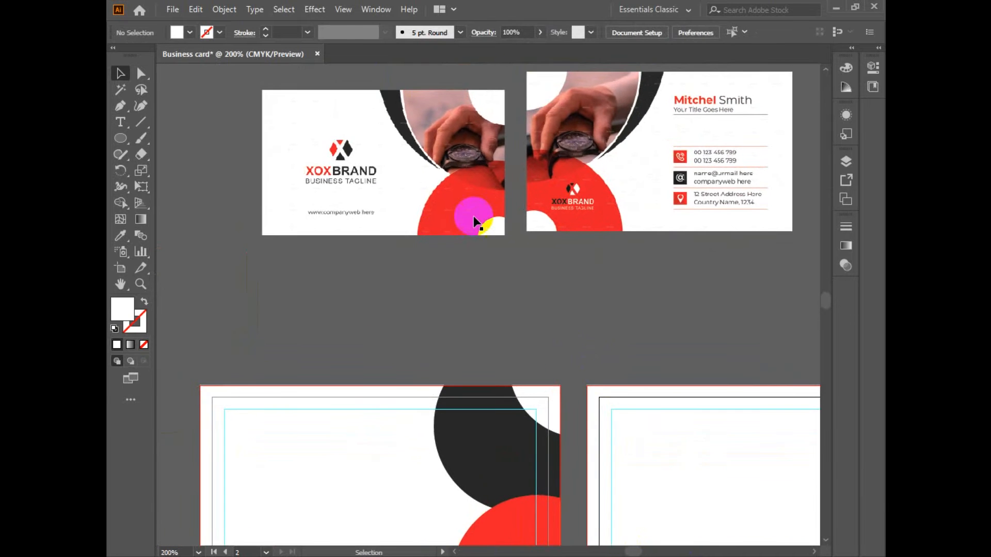
left_click_drag(559, 388, 555, 354)
left_click(510, 411)
left_click_drag(508, 430, 534, 450)
left_click(389, 296)
left_click_drag(388, 291, 367, 260)
left_click(118, 140)
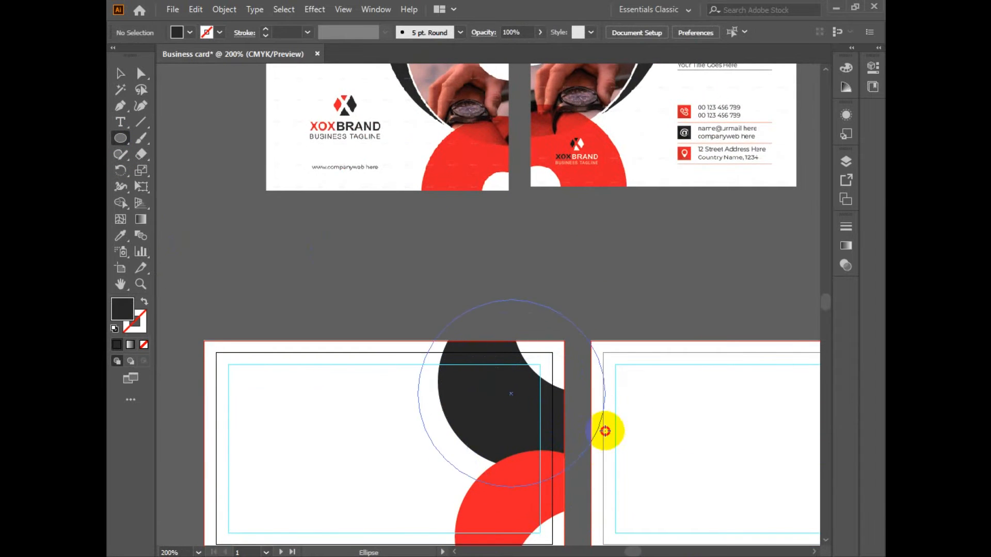
left_click_drag(618, 420, 617, 420)
Step: Duplicate the dark circle slightly up and to the left, then remove all but the outer-left crescent with Shape Builder
key("v")
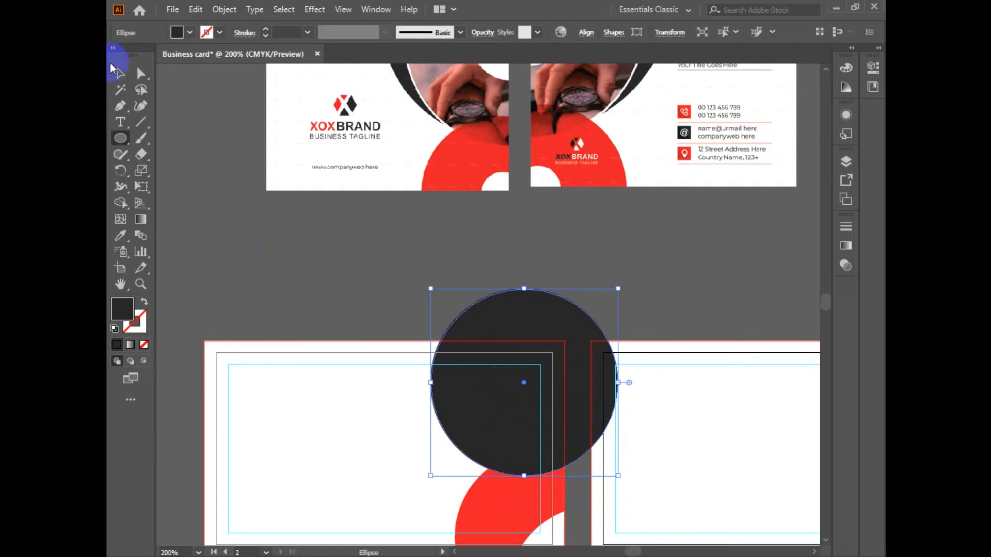
left_click_drag(579, 327, 561, 316)
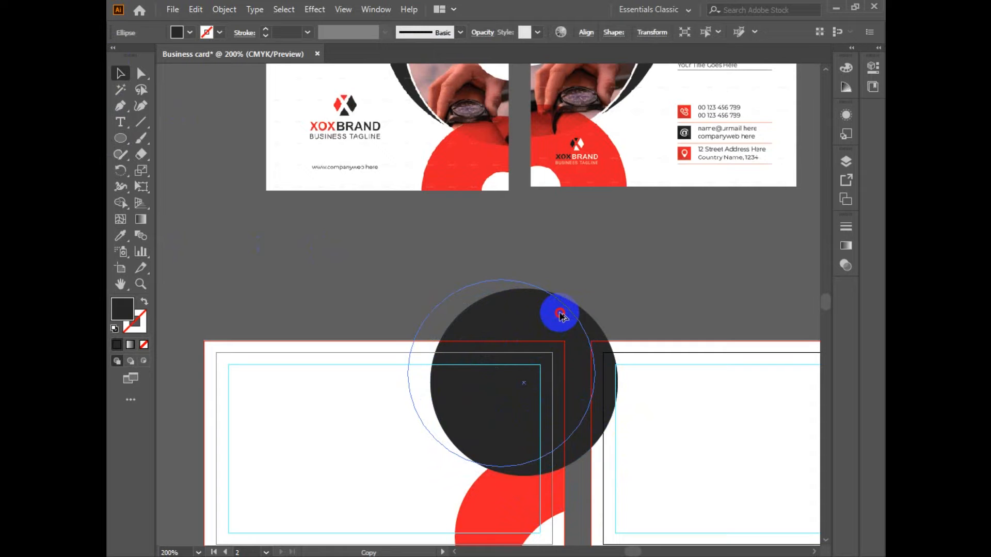
left_click_drag(557, 314, 557, 314)
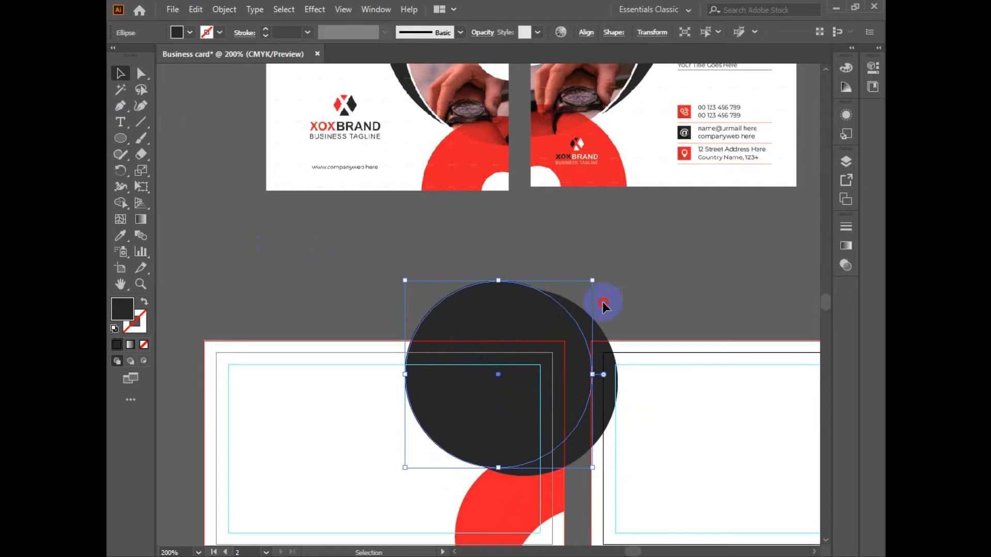
left_click(572, 320, "shift")
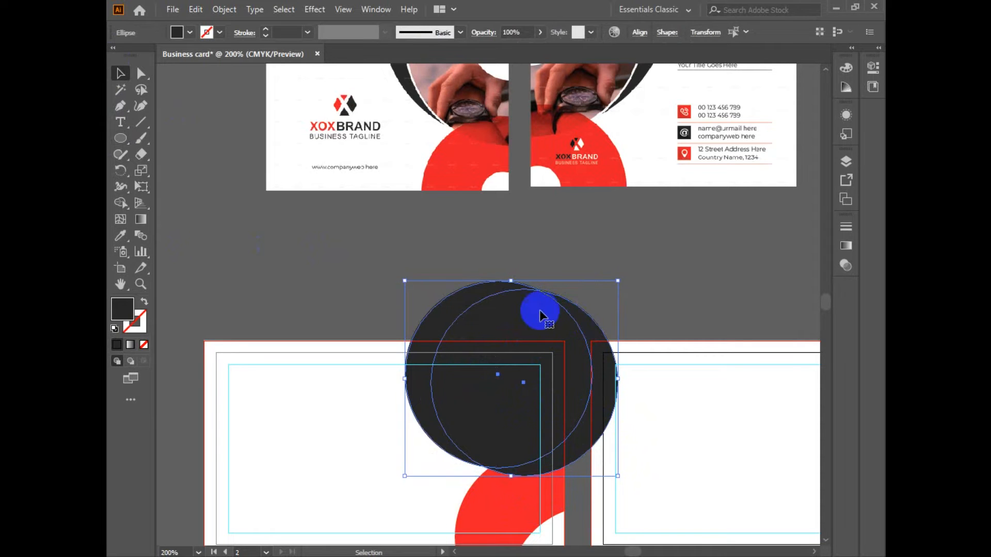
left_click(120, 204)
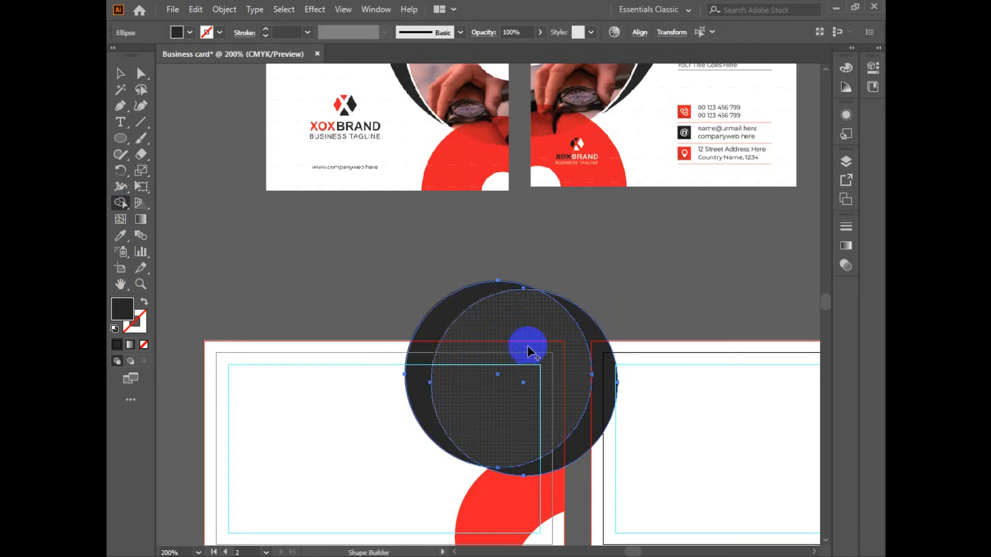
left_click_drag(510, 333, 666, 398)
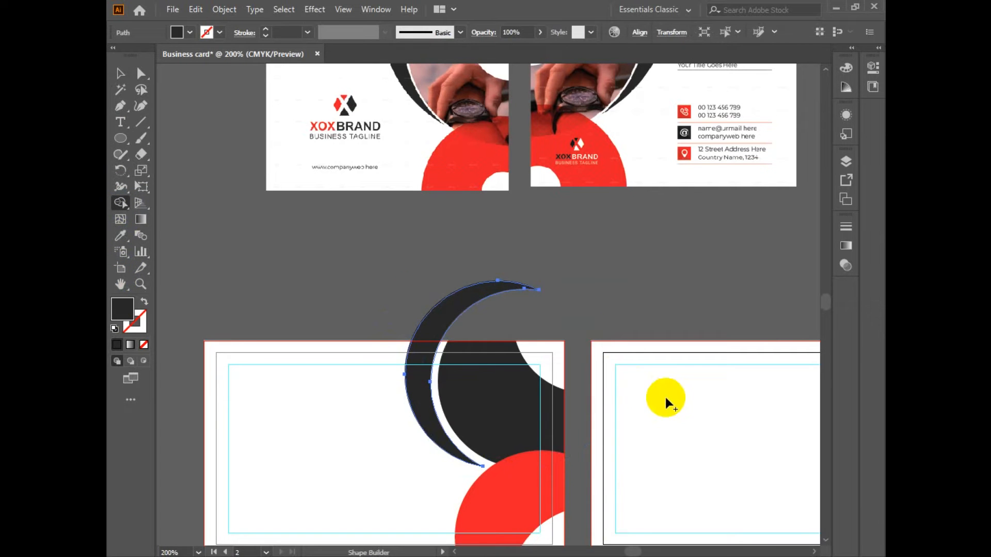
left_click(120, 77)
left_click(478, 325)
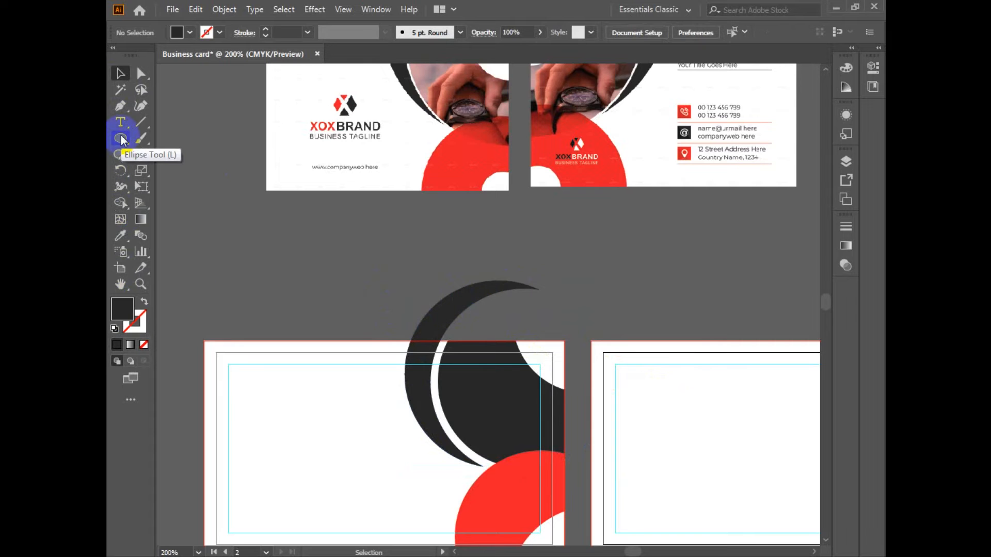
Step: Draw a rectangle above the first card's top edge and use it with Shape Builder to trim the crescent outside the card
left_click_drag(122, 139, 169, 136)
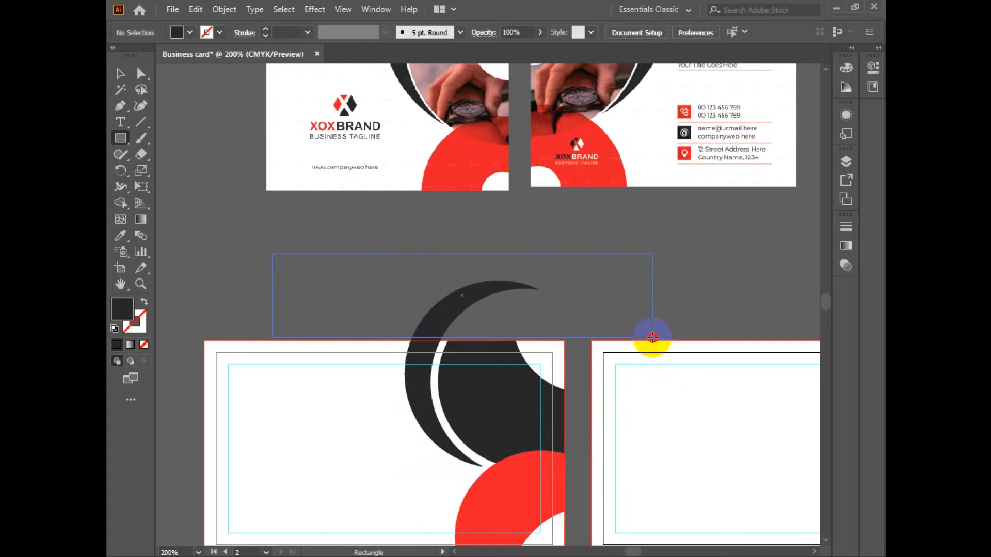
left_click_drag(657, 340, 657, 340)
left_click(116, 76)
left_click_drag(272, 280, 675, 316)
key("ctrl+z")
left_click_drag(230, 285, 548, 314)
left_click(120, 206)
left_click_drag(435, 318, 683, 315)
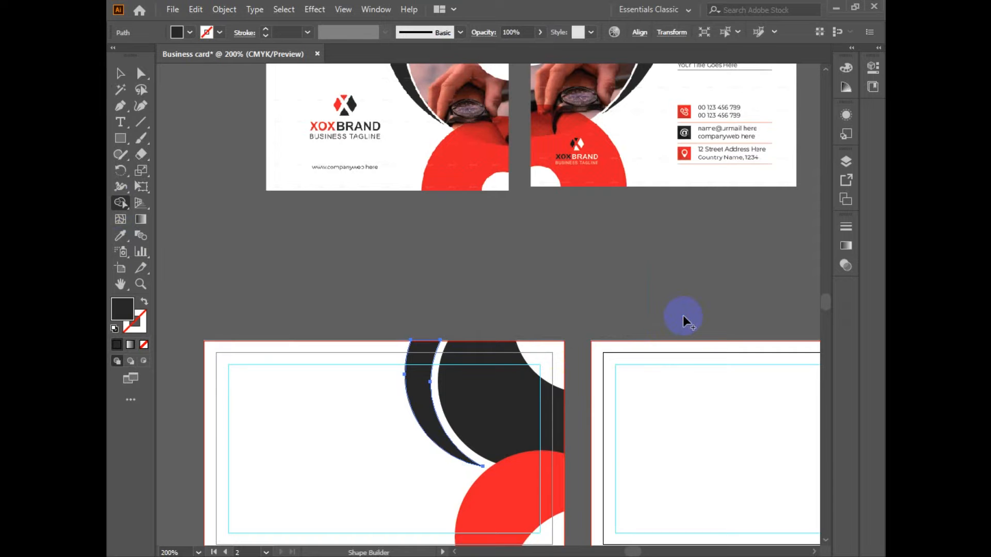
left_click(120, 74)
left_click(419, 278)
Step: Move the watch photo from below the cards onto the black circular shape in the first card's upper-right corner
key("ctrl+space")
left_click(474, 371)
left_click(469, 342)
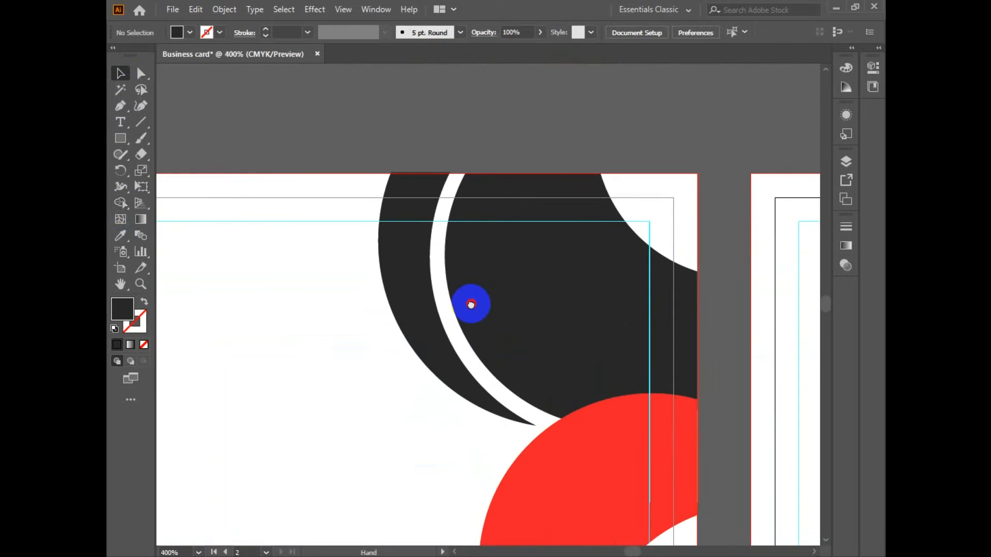
left_click(498, 363, "alt")
left_click_drag(499, 296, 519, 374)
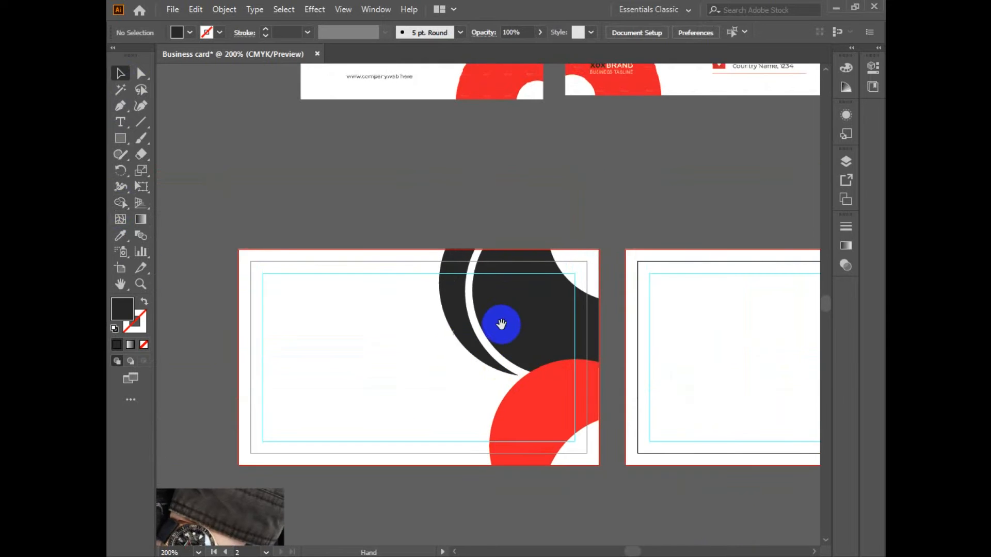
left_click(502, 323, "alt")
left_click_drag(502, 323, 499, 353)
left_click_drag(280, 481, 263, 508)
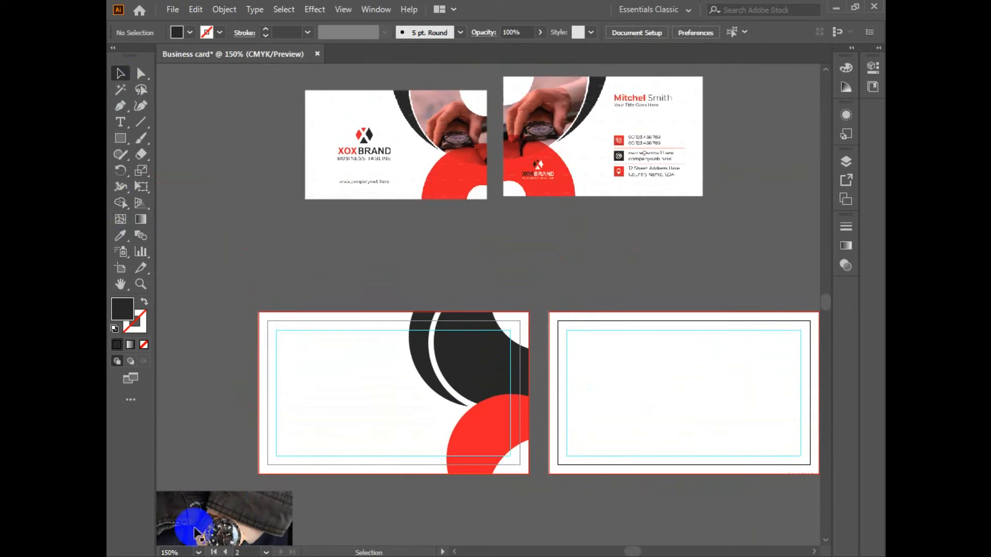
left_click(212, 529)
left_click(466, 362)
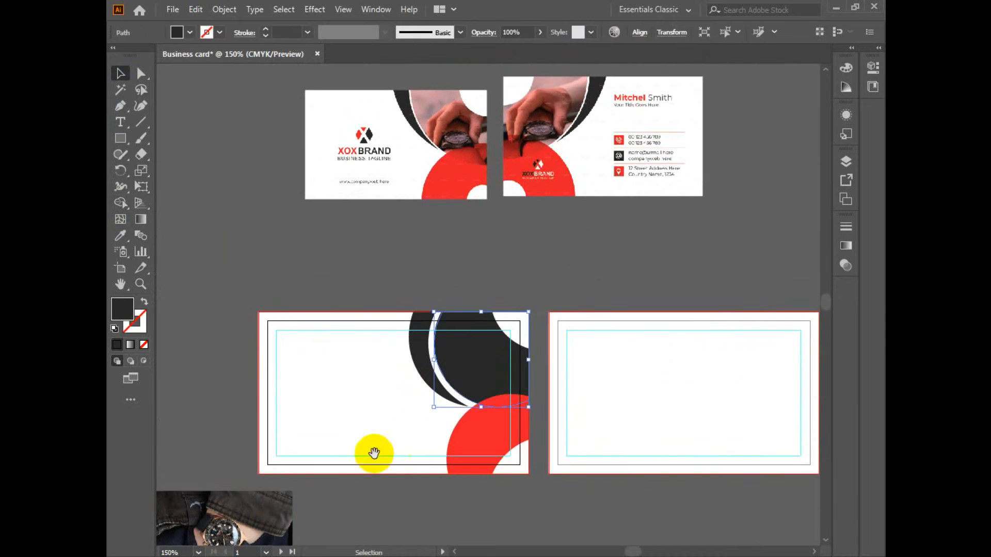
left_click_drag(230, 527, 275, 443)
left_click_drag(337, 410, 334, 422)
left_click_drag(297, 465, 548, 286)
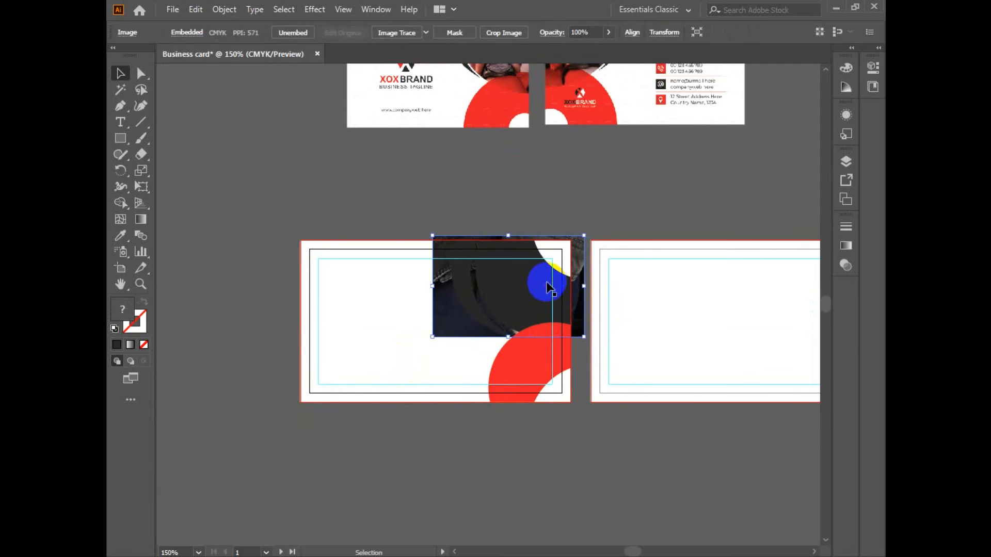
Step: Shift the watch photo so its right edge lines up with the first card's right edge and it covers the black shape
left_click(547, 296, "ctrl")
left_click(549, 296, "ctrl")
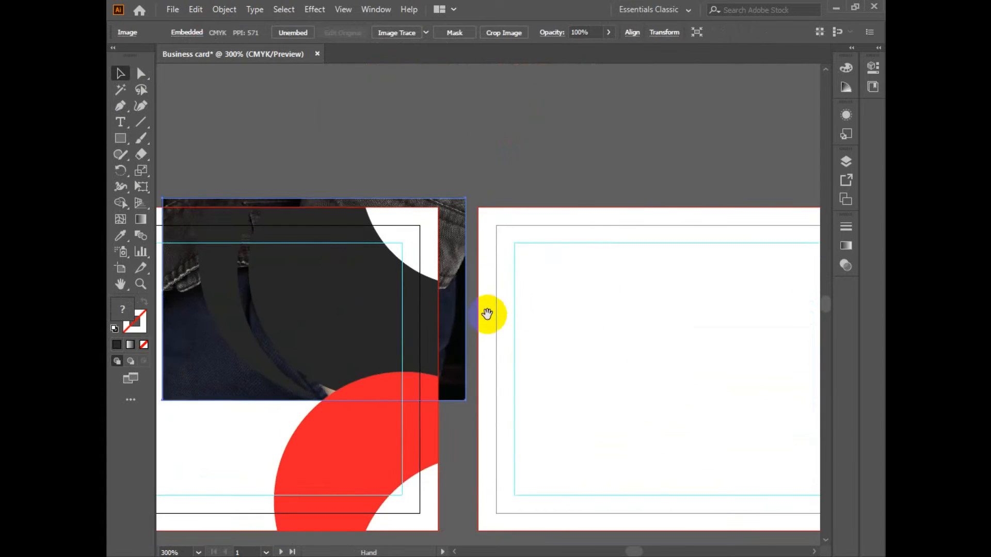
left_click_drag(489, 309, 654, 270)
left_click_drag(628, 184, 603, 191)
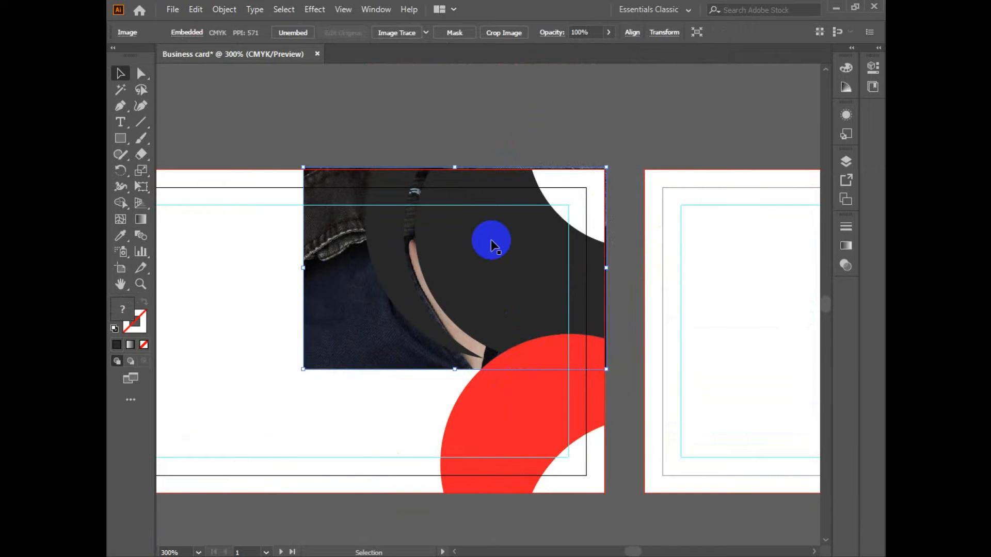
Step: Select the black circular shape together with the watch photo and make a clipping mask
left_click(488, 283)
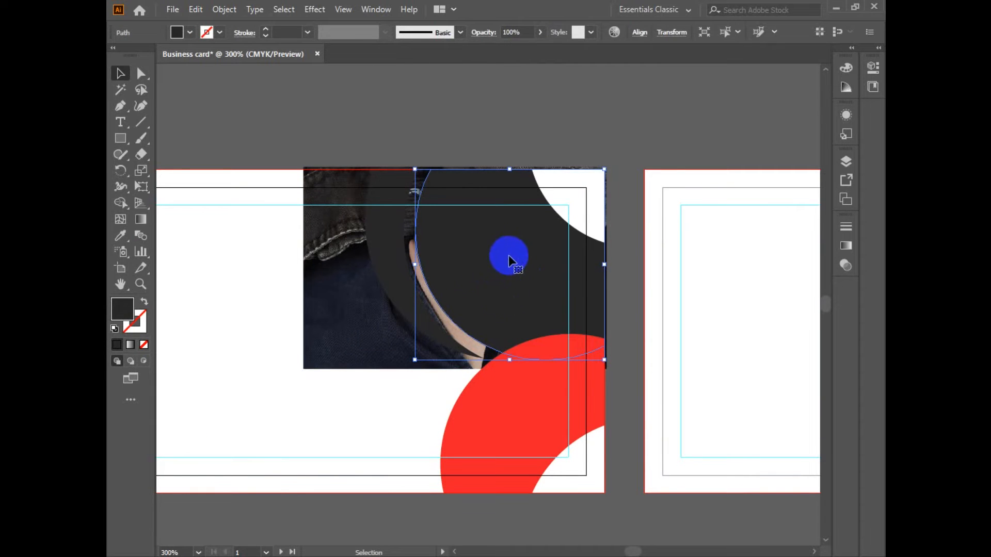
left_click(363, 313, "shift")
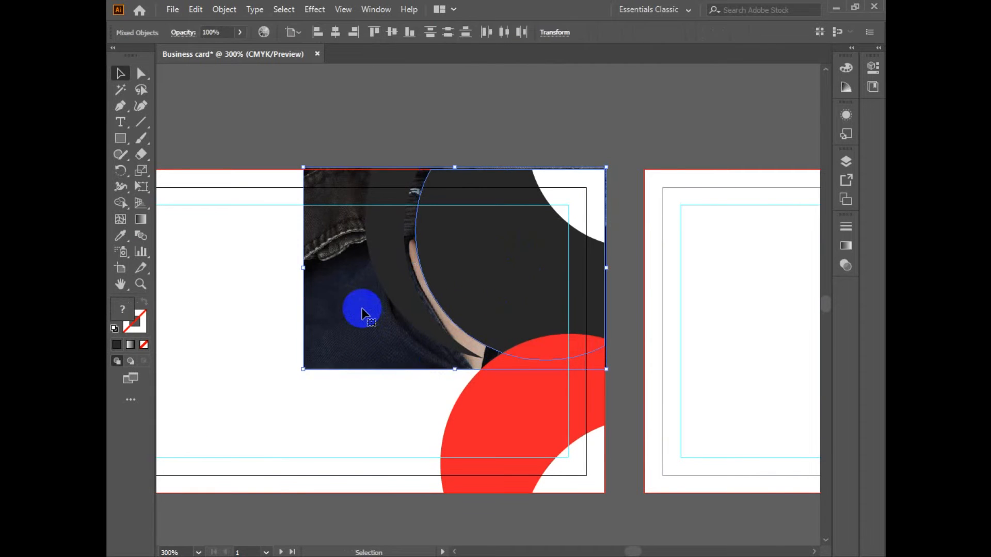
right_click(498, 231)
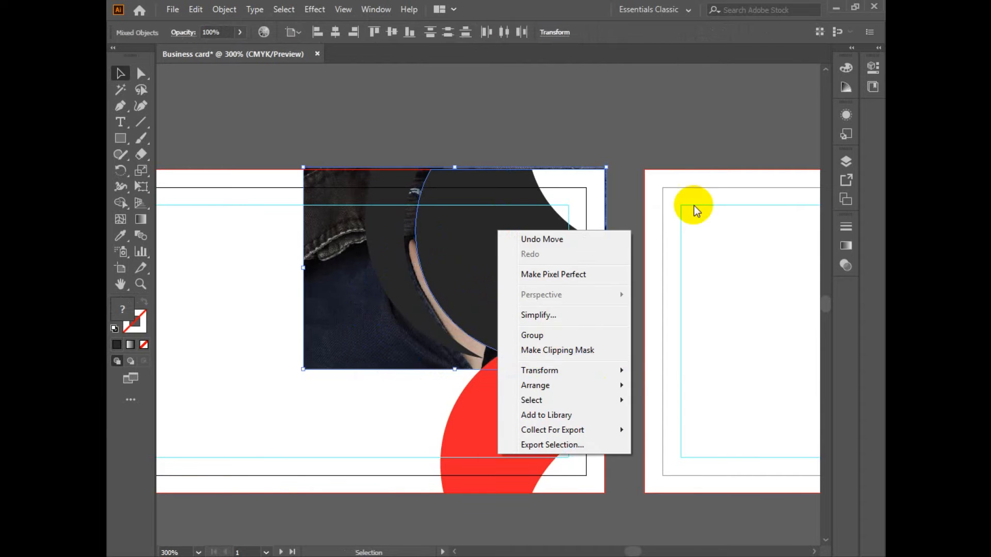
left_click(571, 351)
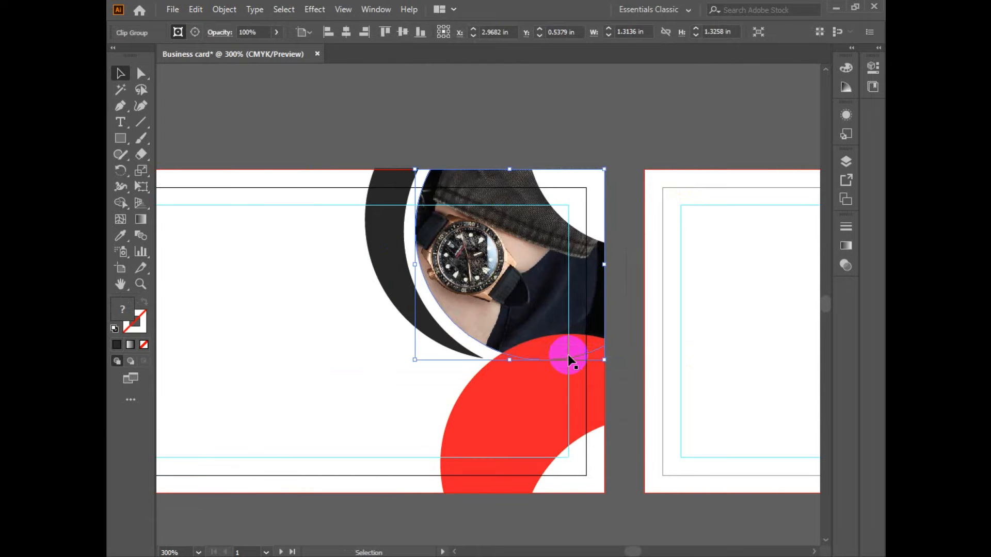
Step: Reposition the watch photo inside the clip group slightly to the right so the whole watch face shows
double_click(520, 290)
left_click(516, 266)
left_click_drag(492, 317, 515, 309)
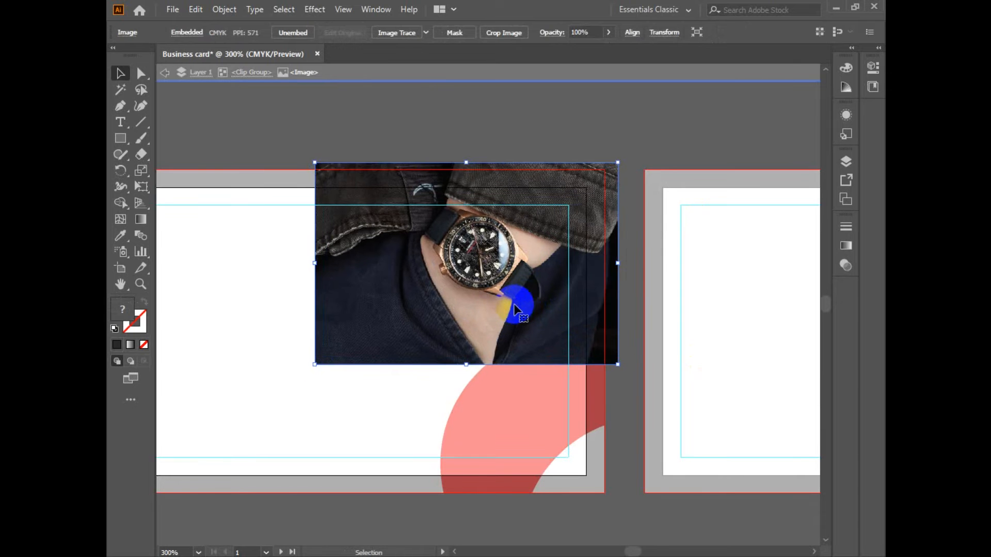
double_click(370, 108)
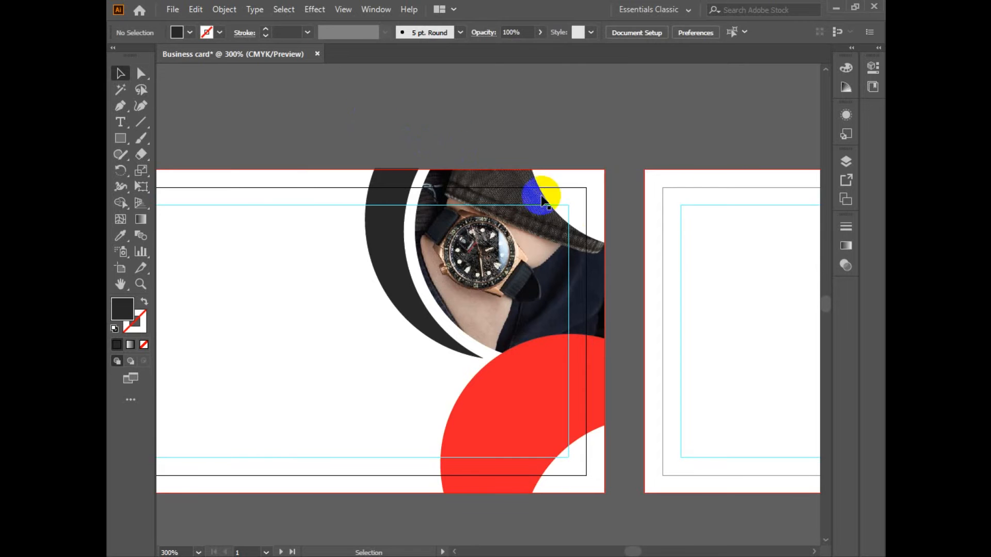
Step: Adjust the tilt and position of the rising 6 pt red line so it crosses the other line near the hexagon's centre
scroll(472, 151, "down", 4)
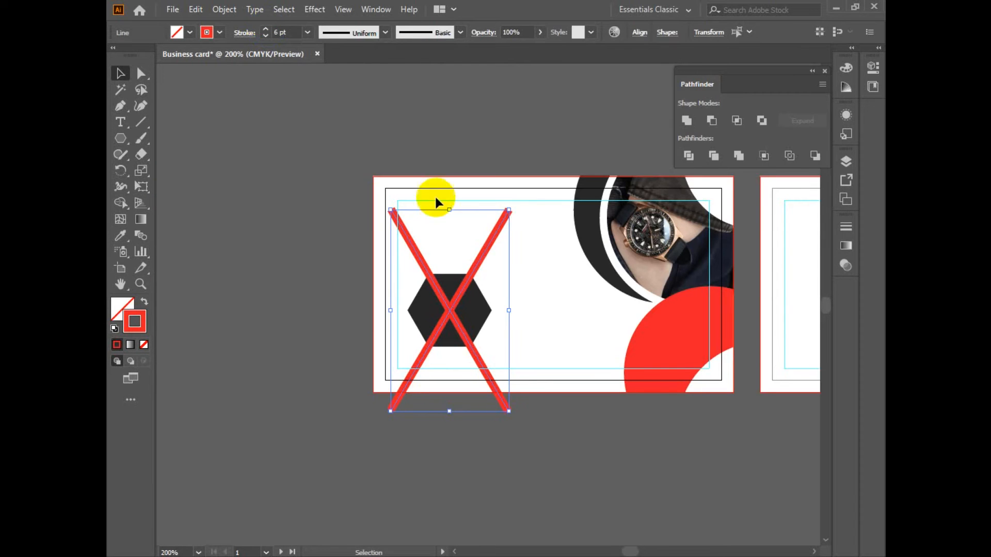
left_click(519, 273)
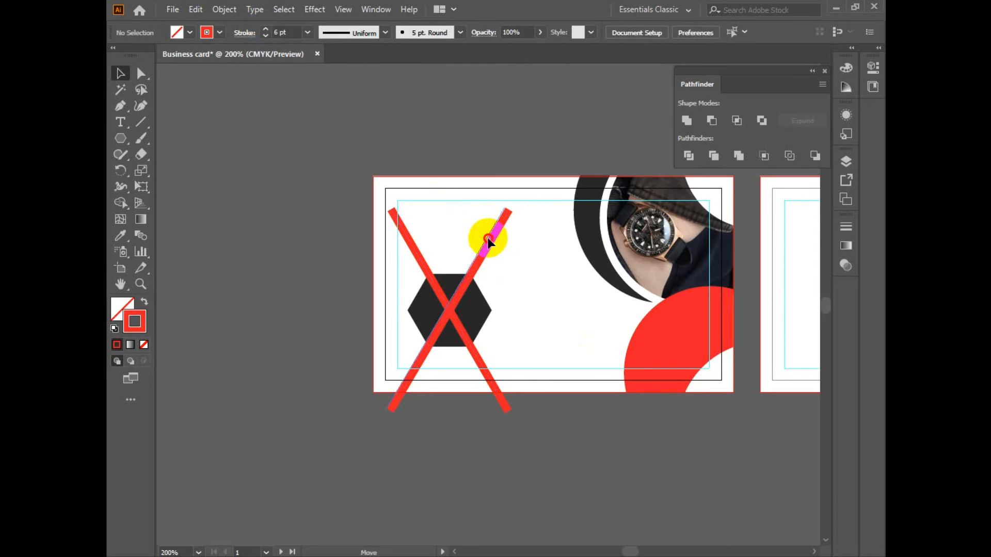
left_click_drag(488, 240, 492, 236)
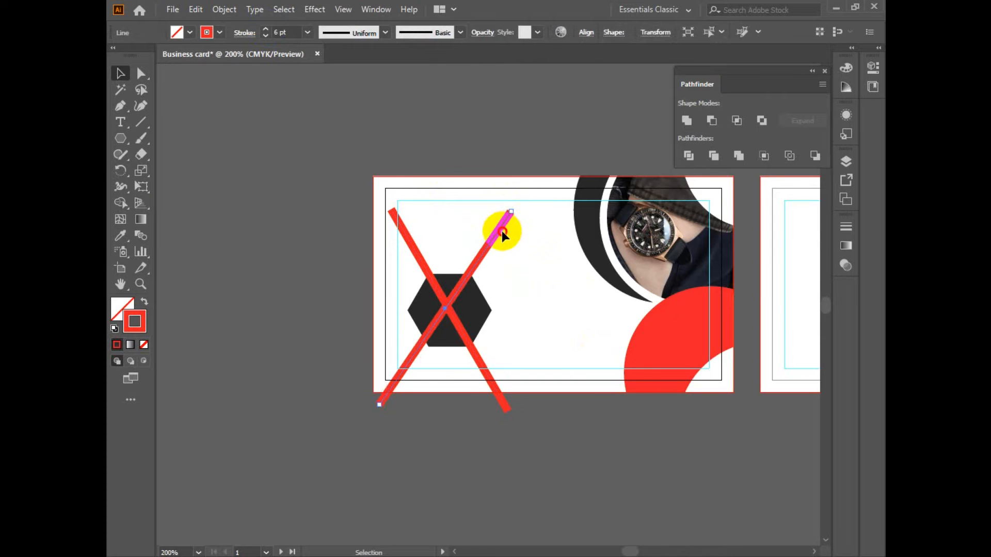
left_click(502, 230)
left_click_drag(496, 237, 497, 239)
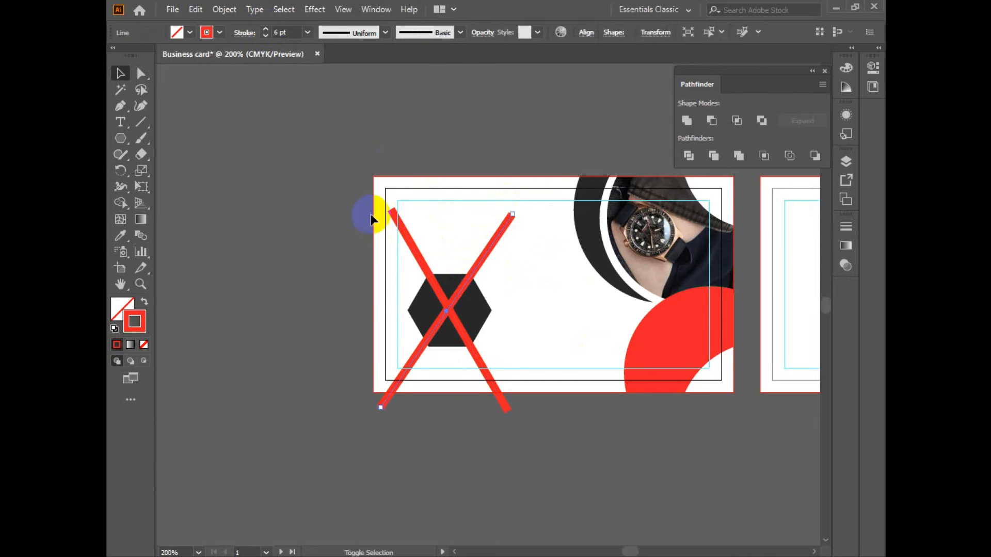
Step: Select both crossing red lines and expand their fill and stroke into shapes
left_click(403, 226, "shift")
left_click(224, 12)
left_click(294, 170)
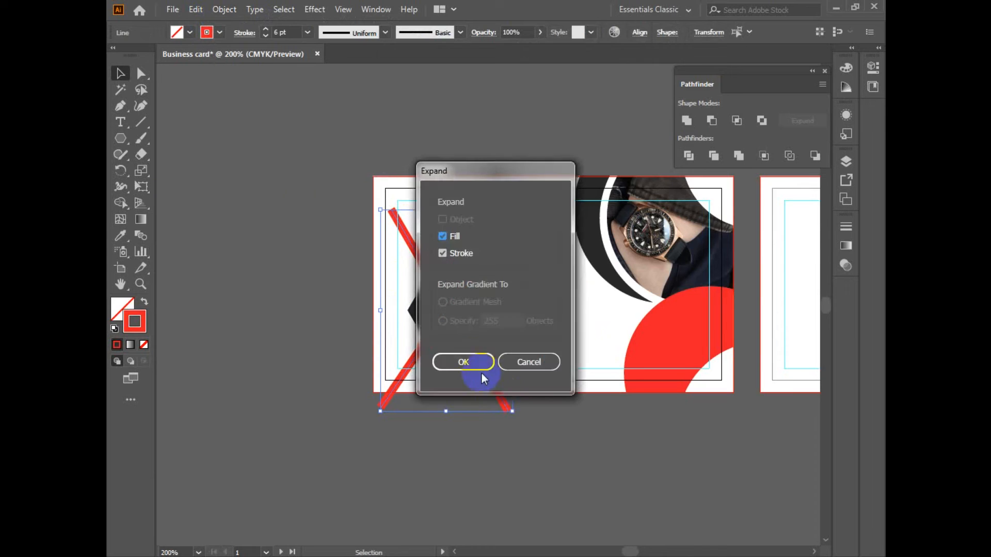
key("Return")
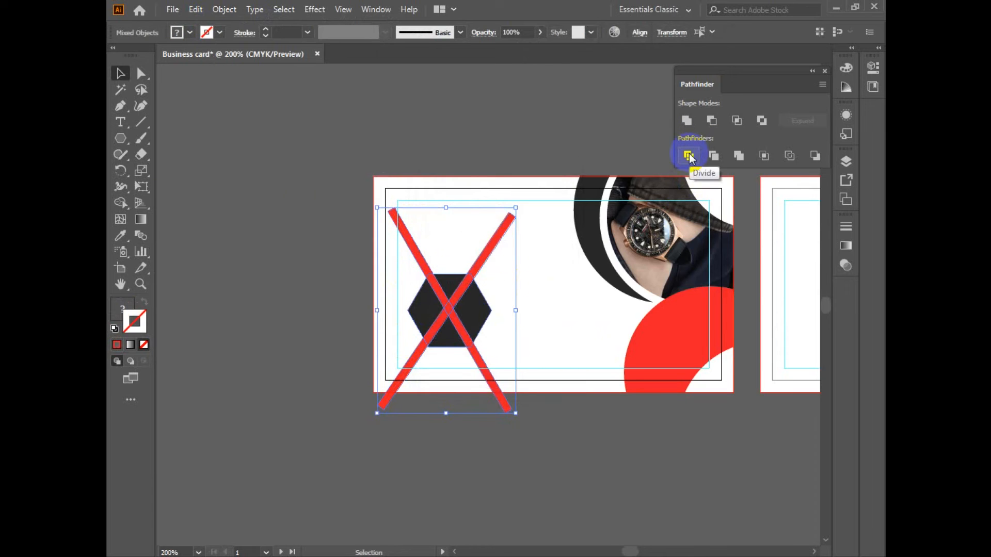
Step: Divide the hexagon with the two red strips using Pathfinder, and delete both strips with Shape Builder to leave four pieces
left_click(689, 156)
left_click(120, 203)
left_click_drag(410, 233, 490, 385)
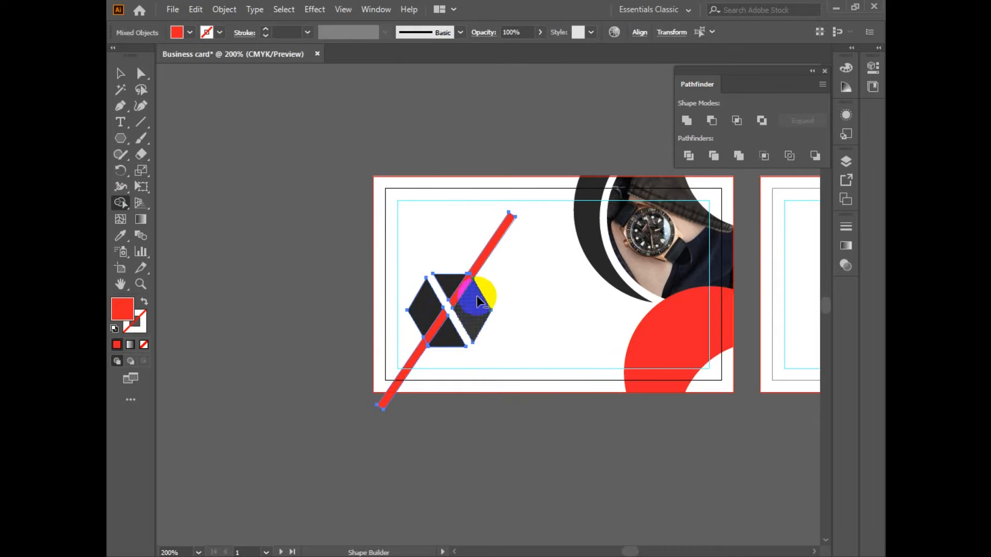
left_click_drag(480, 253, 409, 370)
left_click(120, 73)
left_click(299, 225)
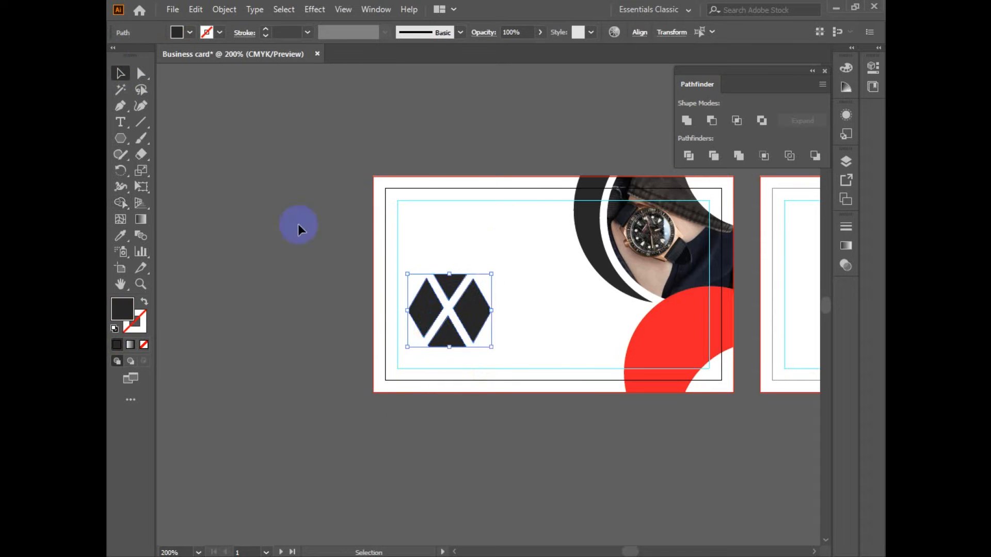
Step: Recolour the hexagon logo's top and left pieces with the red sampled from the card's red circle
left_click_drag(403, 249, 454, 291)
key("i")
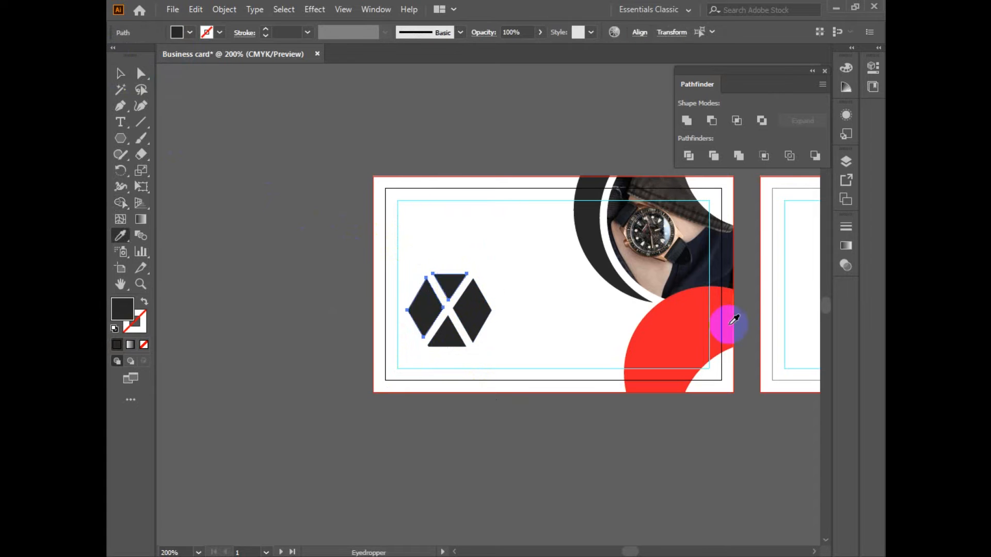
left_click(667, 323)
left_click(123, 69)
Step: Group the four hexagon pieces and scale the logo down on the left part of the first card
left_click_drag(416, 237, 505, 342)
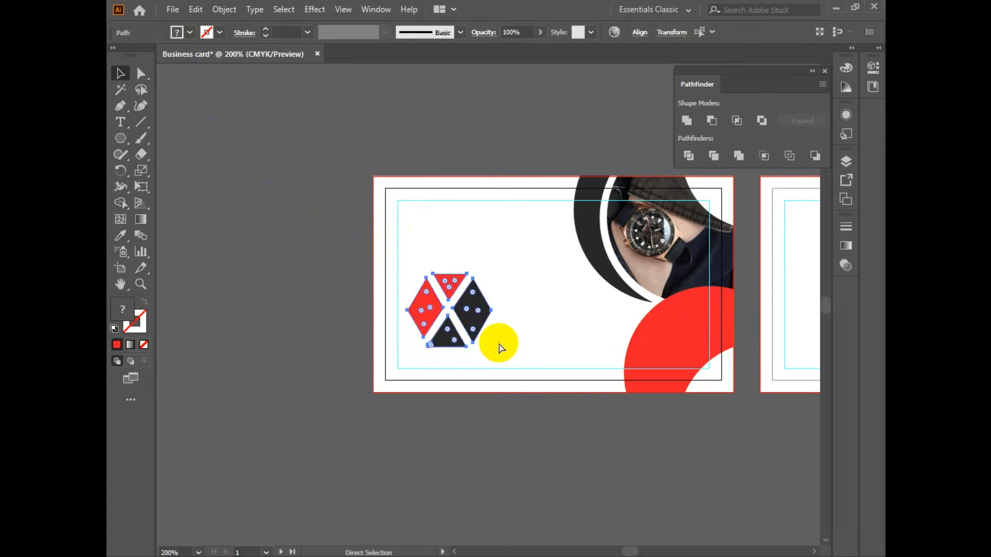
key("ctrl+g")
left_click_drag(490, 273, 492, 358)
left_click(485, 304)
left_click(515, 303)
Step: Add the text XOXBRAND just below the hexagon logo on the first card
key("t")
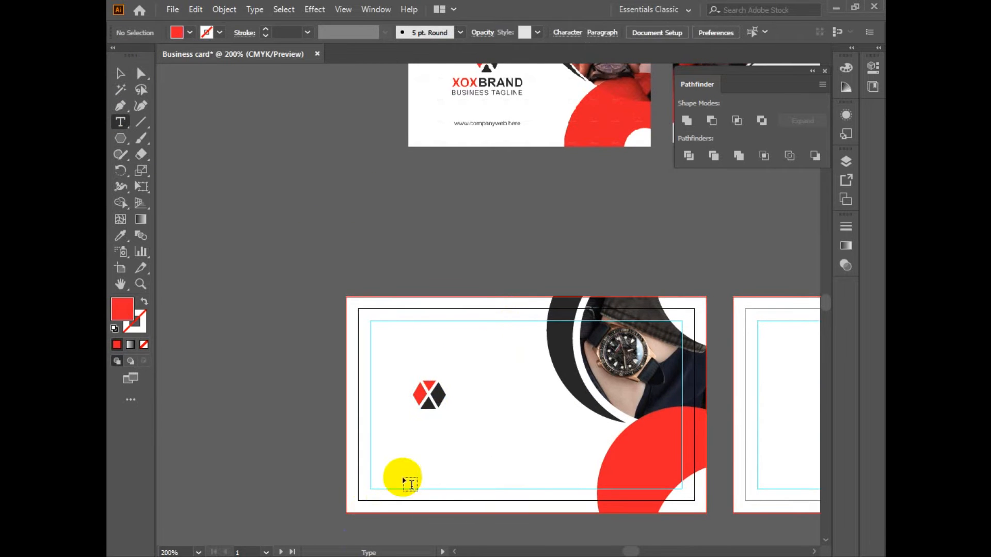
left_click(401, 442)
type("XOXBRAN")
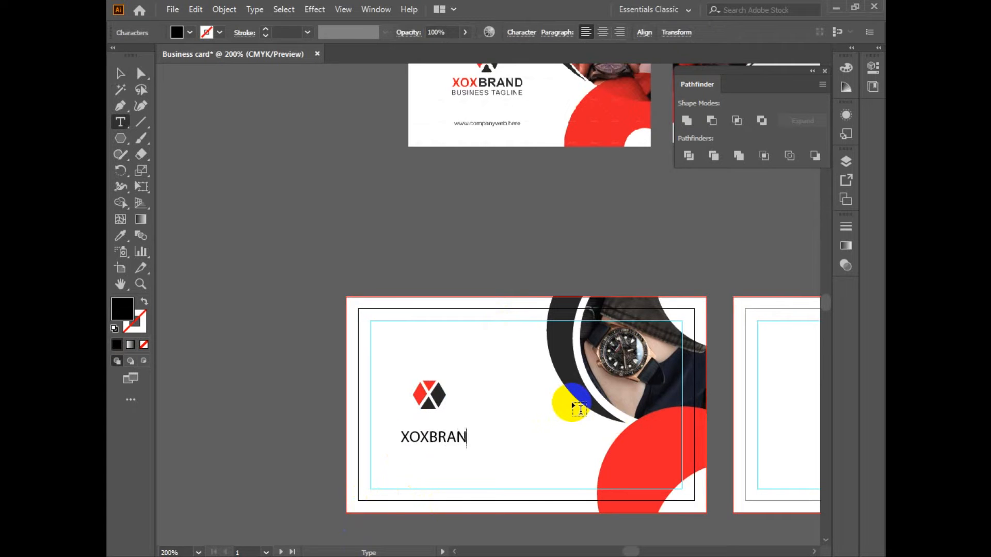
left_click_drag(444, 435, 442, 424)
Step: Duplicate the XOXBRAND text directly below itself and replace the copy's wording with BUSINESS TAGLINE
left_click_drag(442, 425, 442, 446)
double_click(442, 445)
key("ctrl+a")
type("BU")
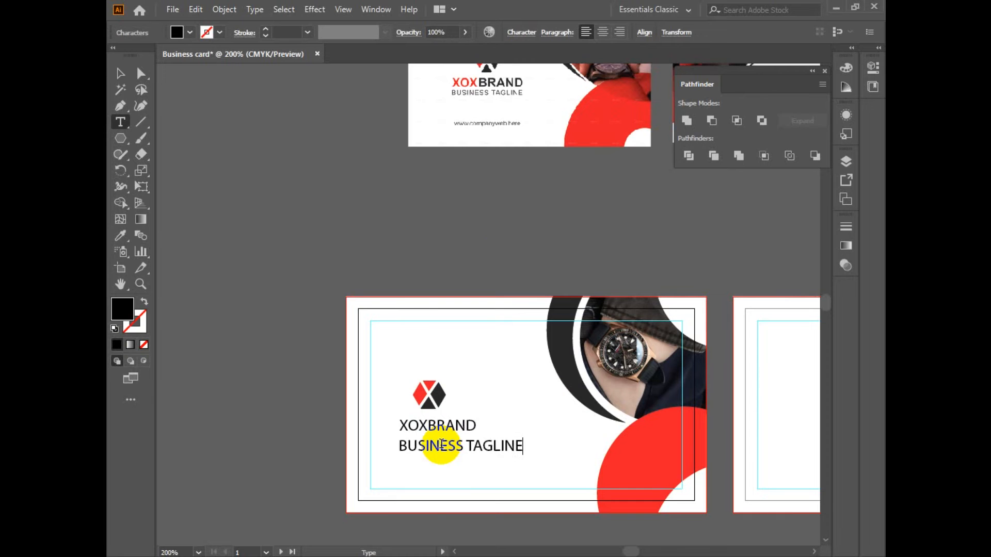
key("Escape")
Step: Switch to Chrome, check which font the GraphicRiver business card page lists, and return to Illustrator
left_click(215, 556)
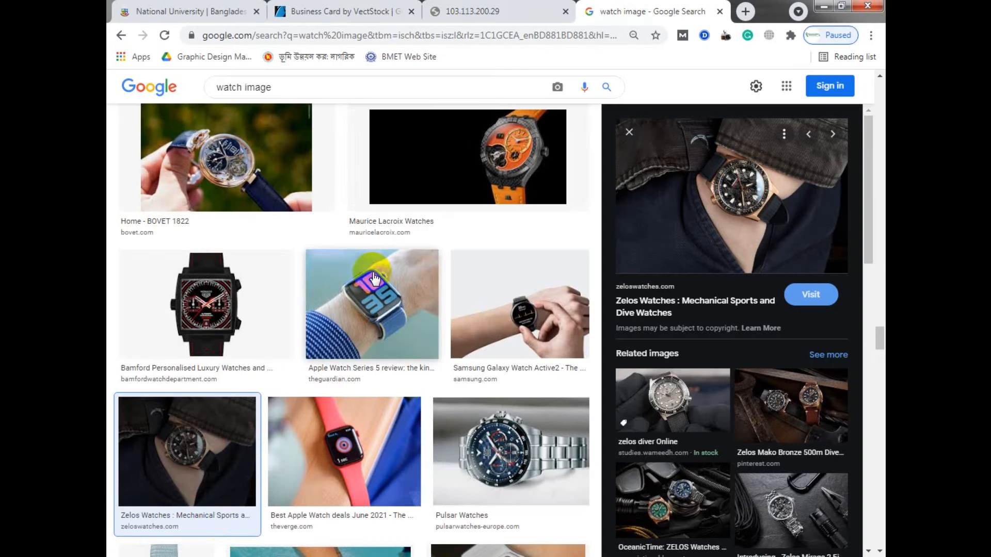
left_click(371, 11)
scroll(237, 316, "up", 1)
left_click_drag(161, 282, 196, 284)
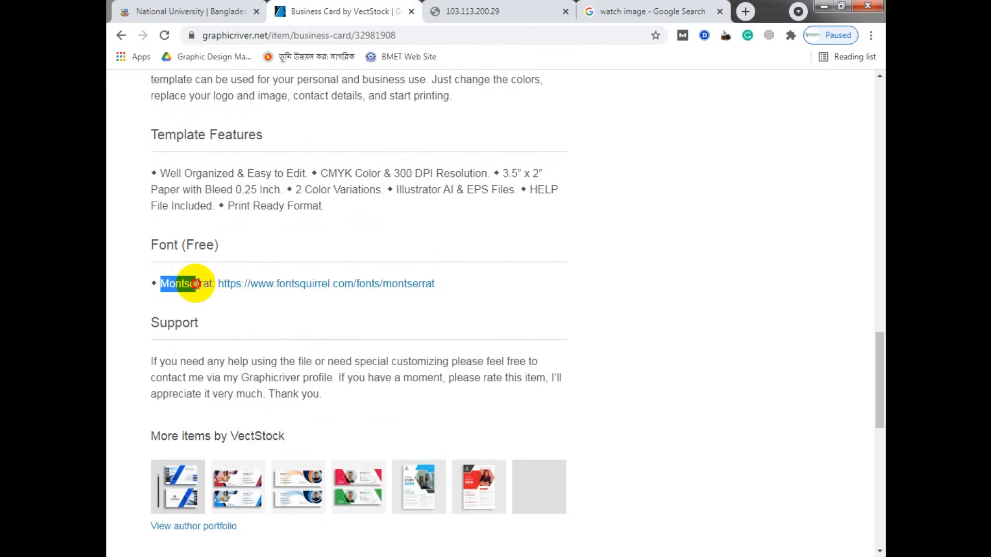
left_click(491, 285)
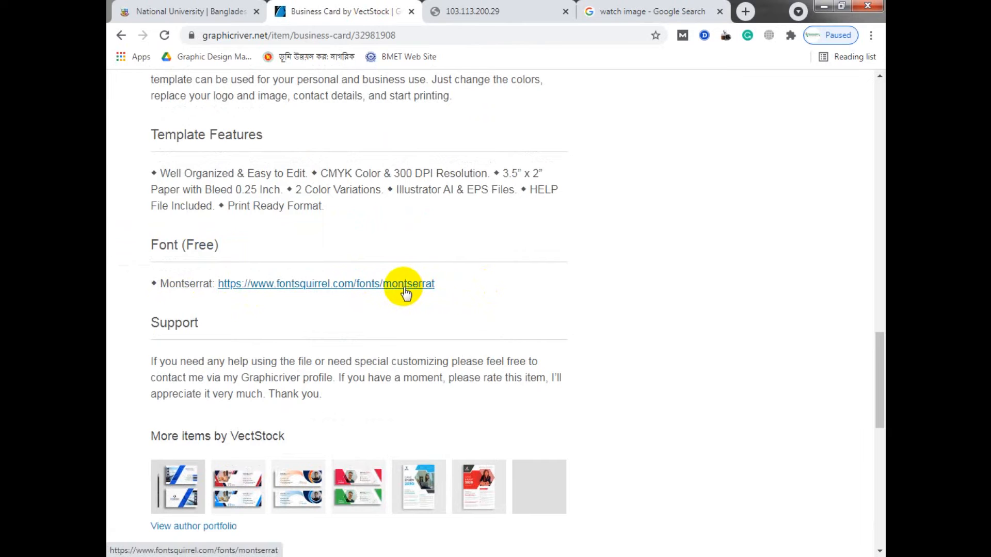
key("alt+Tab")
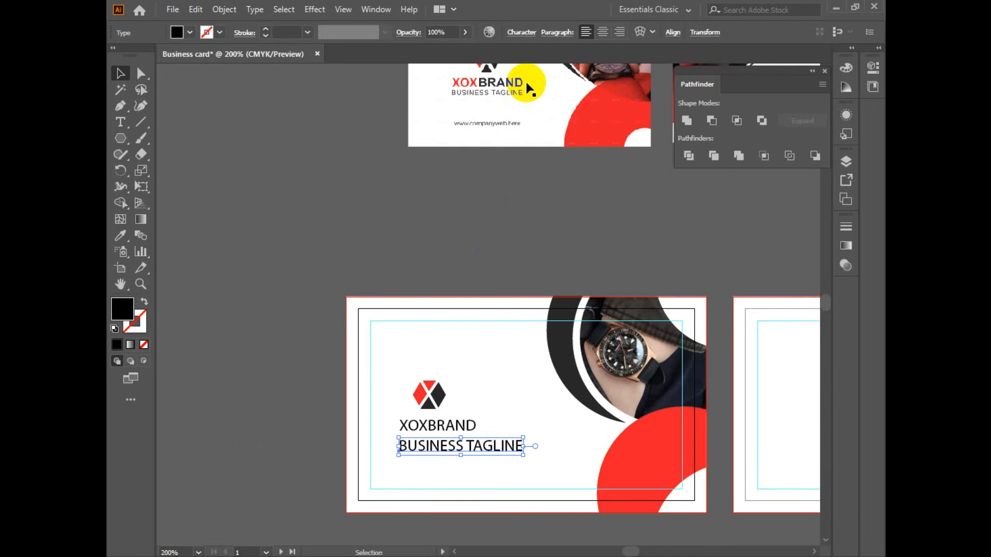
Step: Set the BUSINESS TAGLINE text's font to Montserrat Bold
left_click_drag(382, 224, 380, 207)
left_click(520, 33)
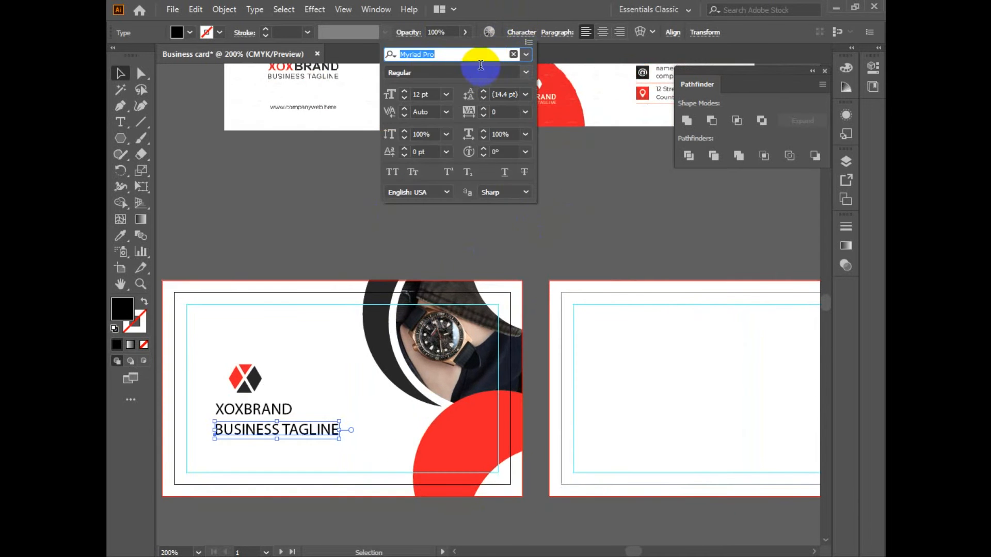
type("MON")
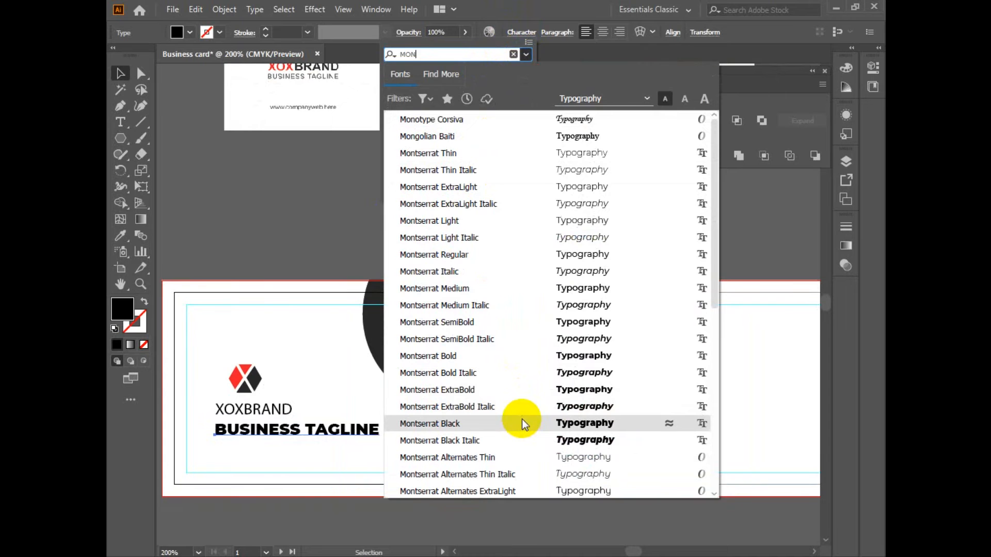
left_click(538, 355)
Step: Copy the tagline's text formatting onto XOXBRAND with the Eyedropper and set its font style to ExtraBold
left_click(272, 412)
key("i")
left_click(309, 428)
left_click(120, 74)
left_click(522, 32)
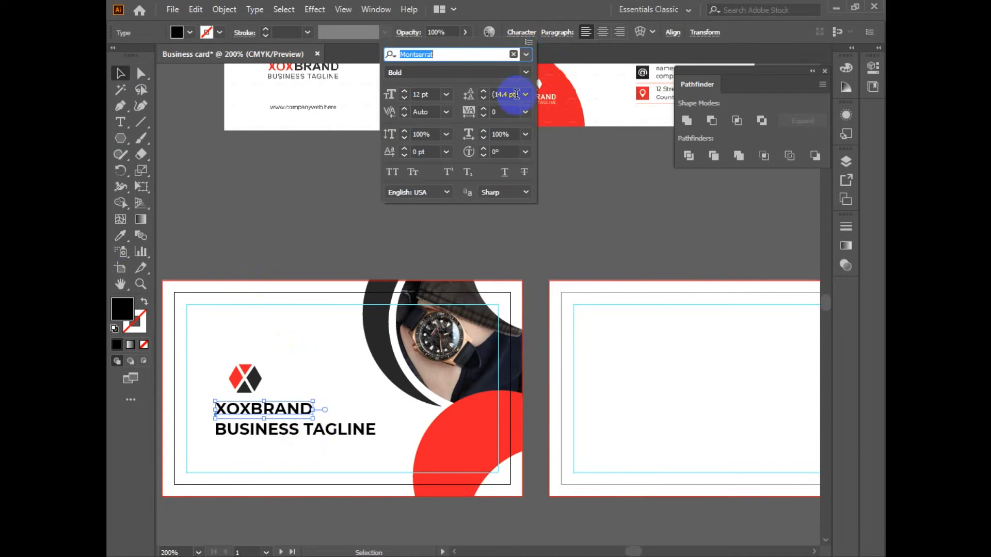
left_click(526, 72)
left_click(439, 295)
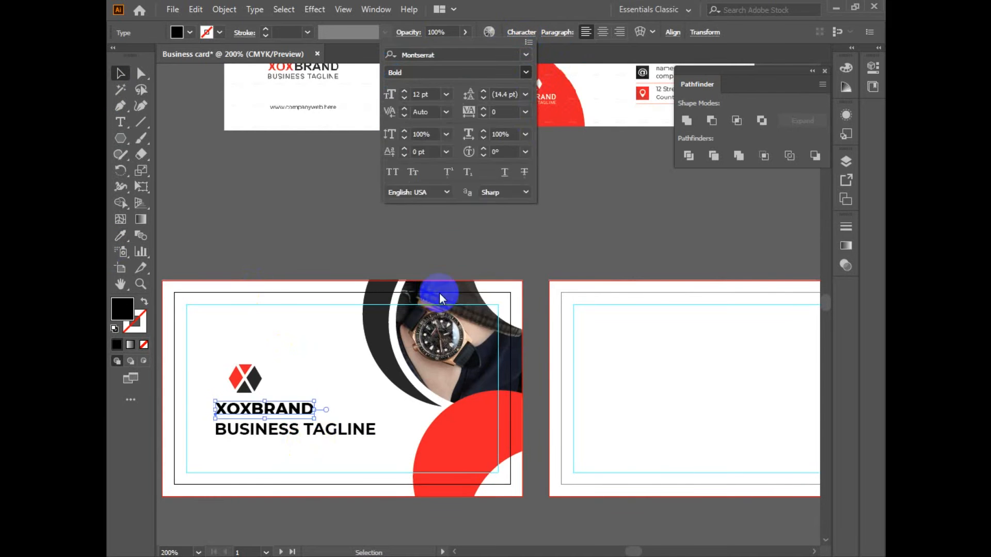
left_click(354, 372)
Step: Change the BUSINESS TAGLINE text's font style to Regular
scroll(372, 413, "up", 2)
left_click(398, 495)
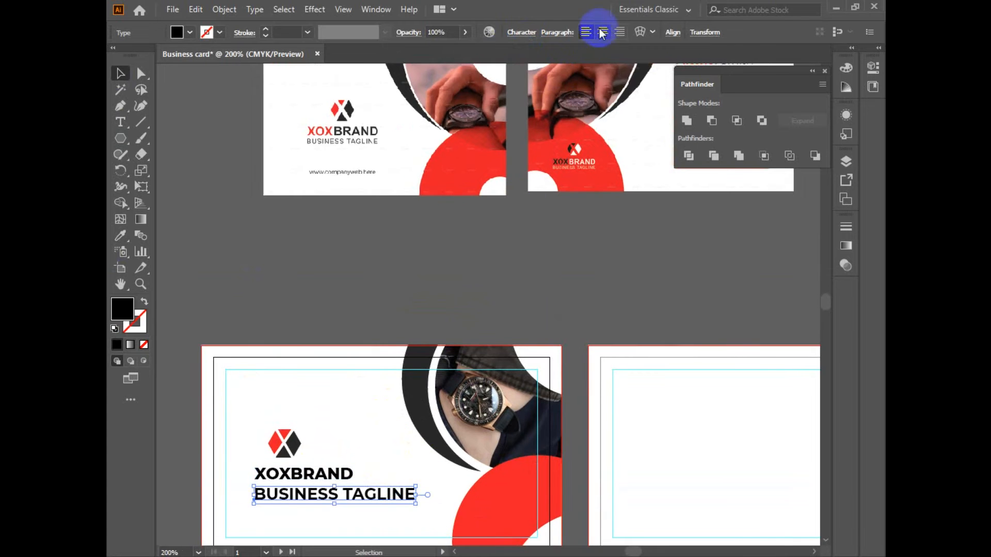
left_click(509, 32)
left_click(525, 72)
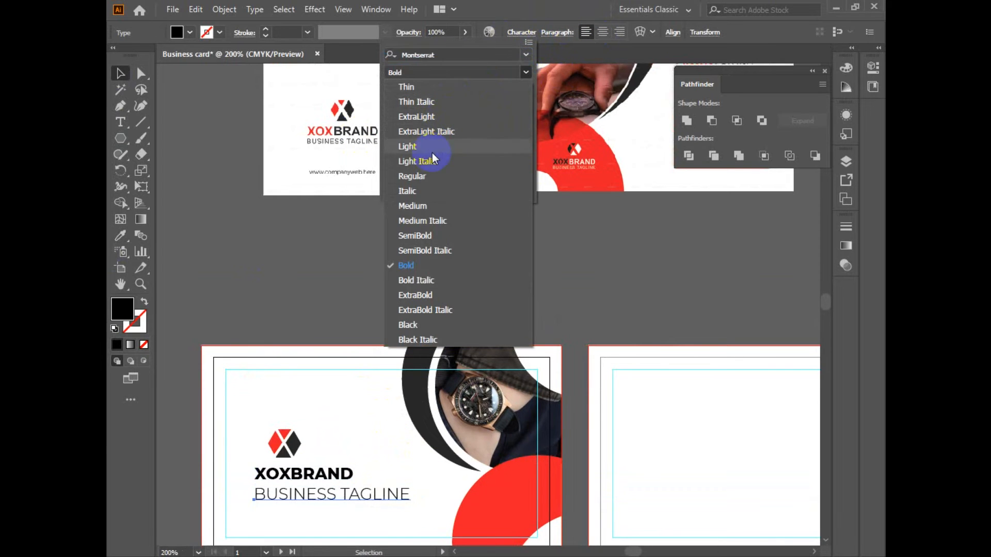
left_click(425, 178)
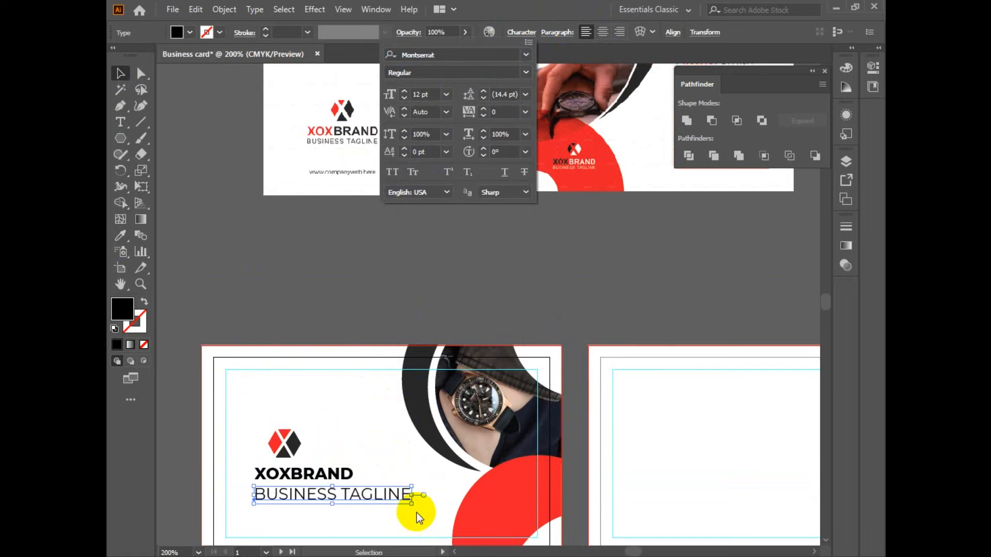
left_click(373, 401)
Step: Reduce the tagline's font size to 6 pt and move it up close beneath XOXBRAND, aligned at its left edge
left_click_drag(356, 430, 420, 355)
key("ctrl+t")
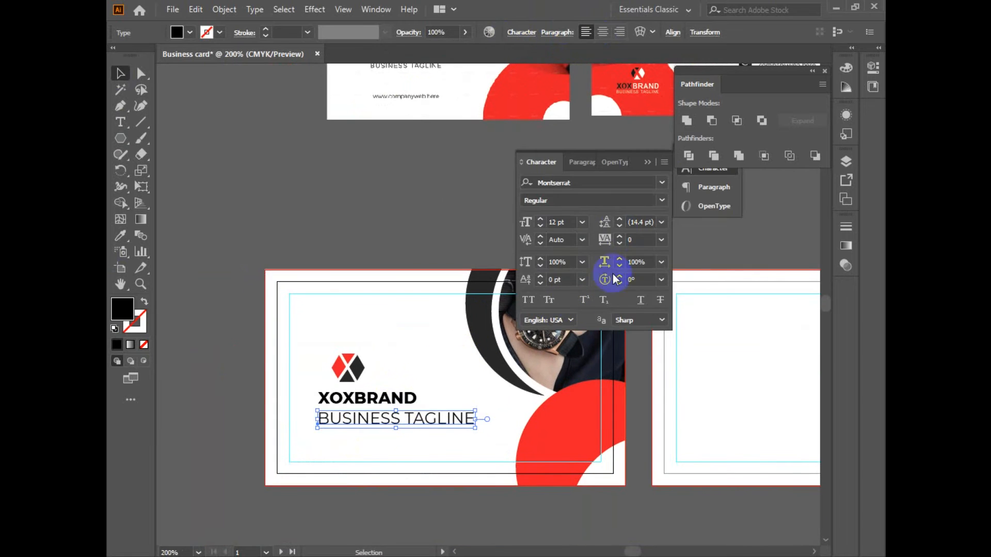
left_click(581, 222)
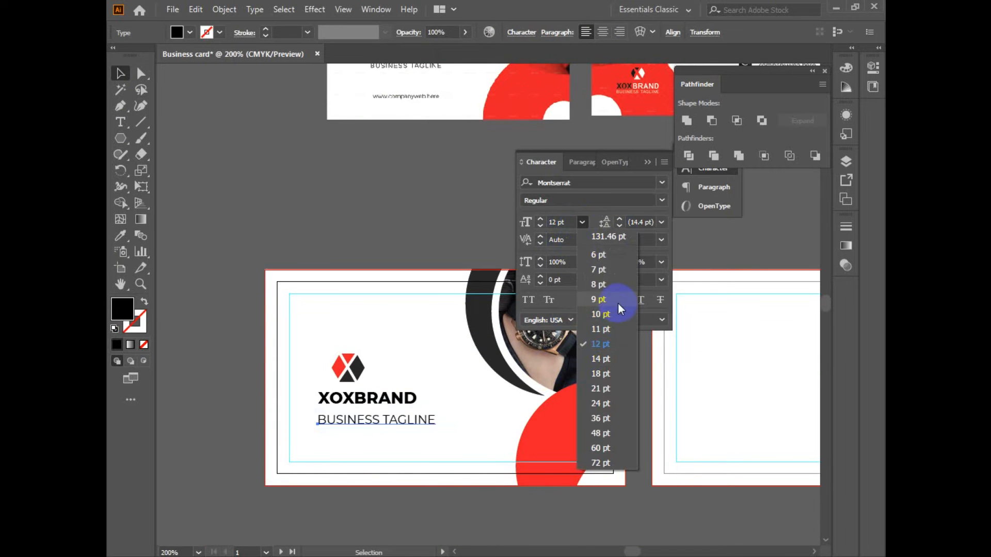
left_click(599, 269)
left_click(365, 420)
left_click_drag(373, 423, 378, 409)
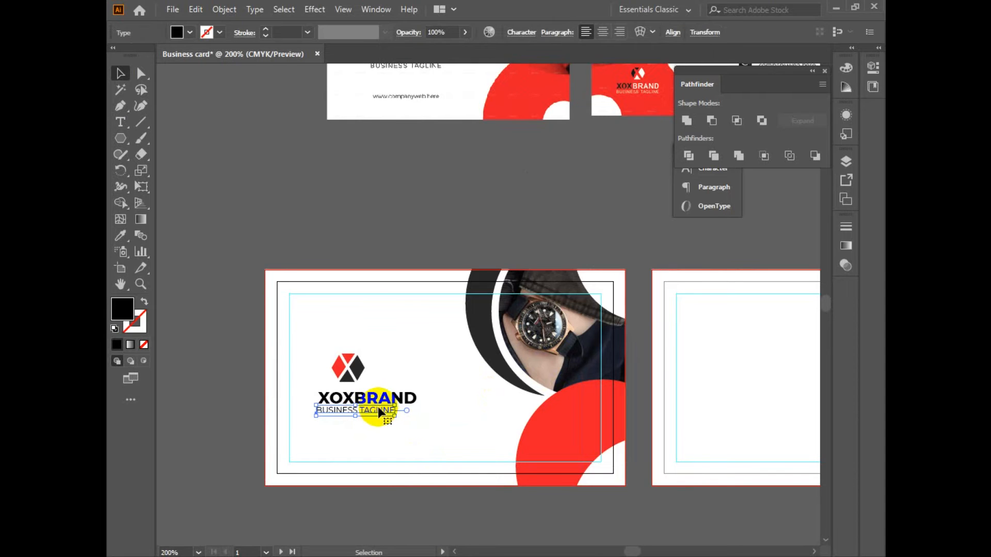
Step: Set the XOXBRAND text's font size to 14 pt
left_click(411, 396)
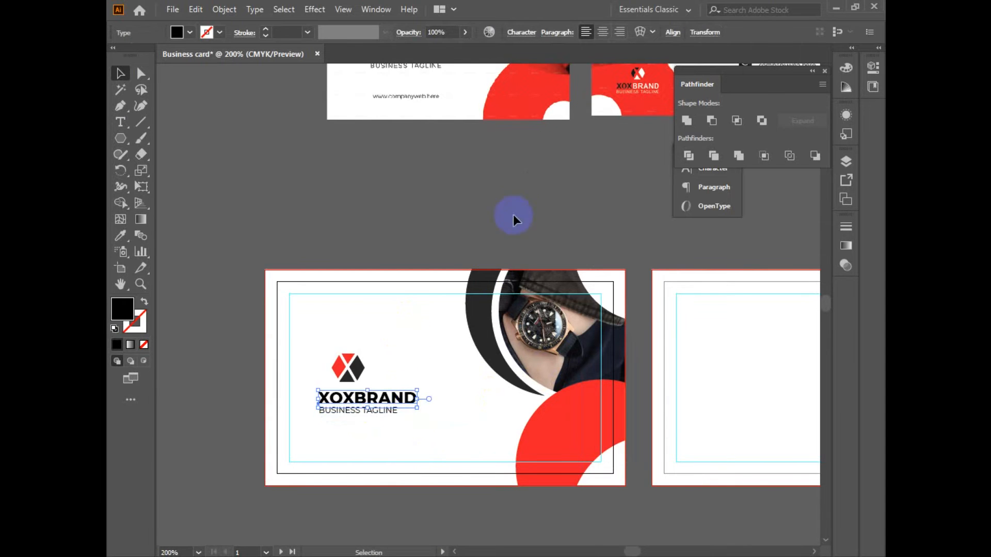
left_click(514, 36)
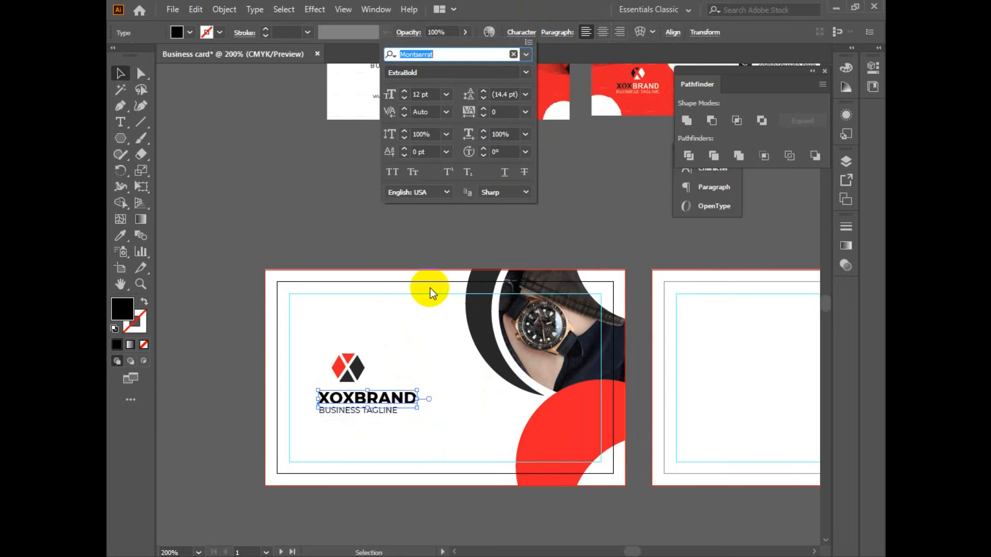
left_click(446, 95)
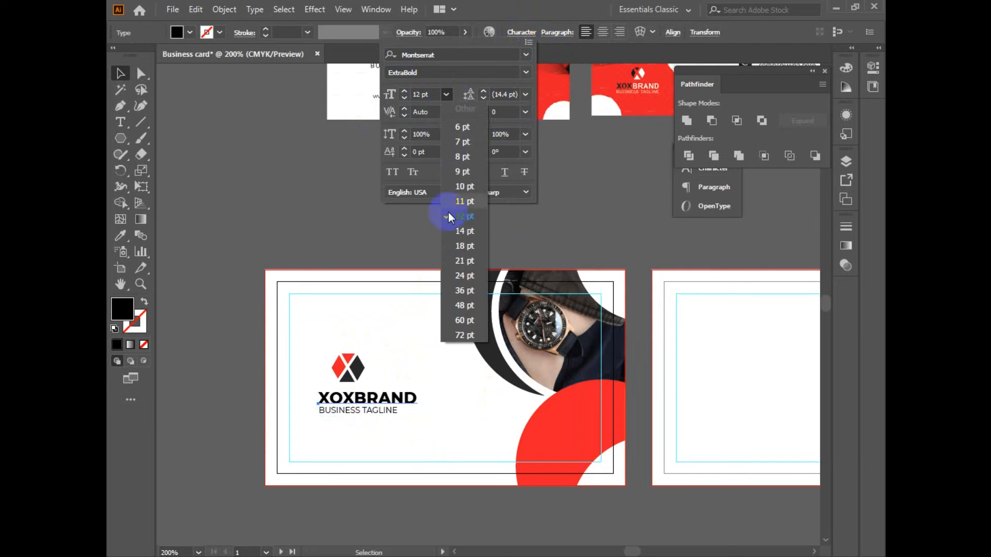
left_click(460, 248)
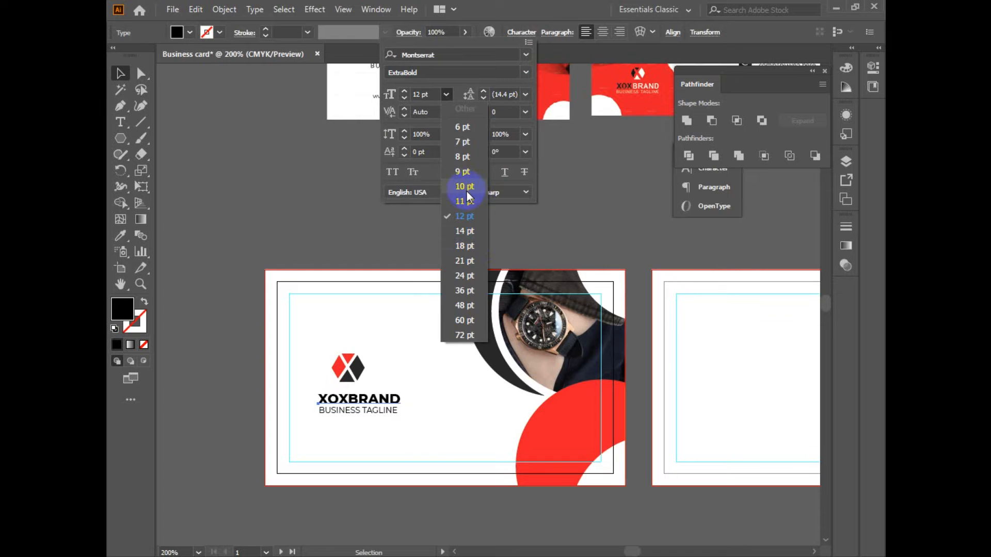
left_click(467, 233)
left_click(349, 341)
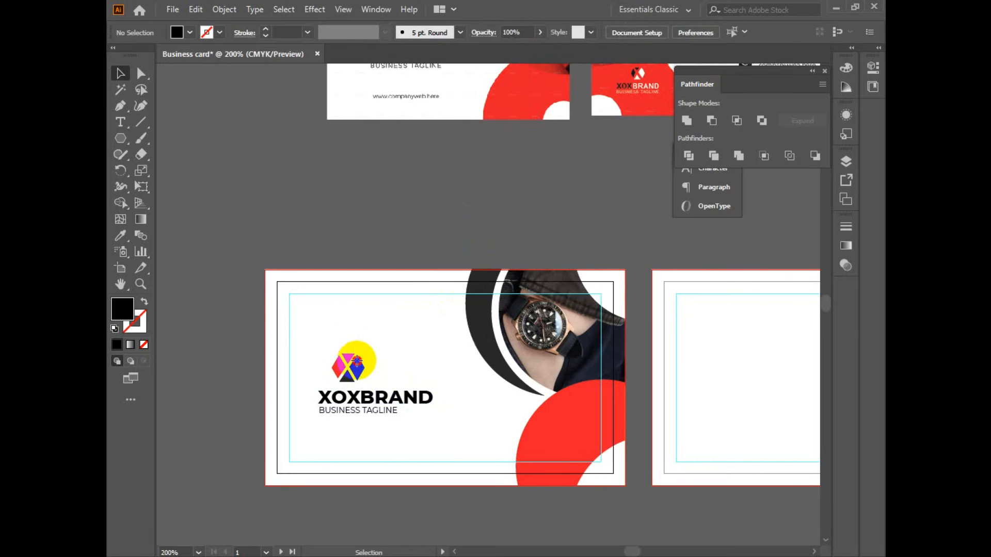
Step: Compare the size and spacing of the brand name and tagline with the reference card
scroll(380, 445, "up", 2)
left_click(376, 467)
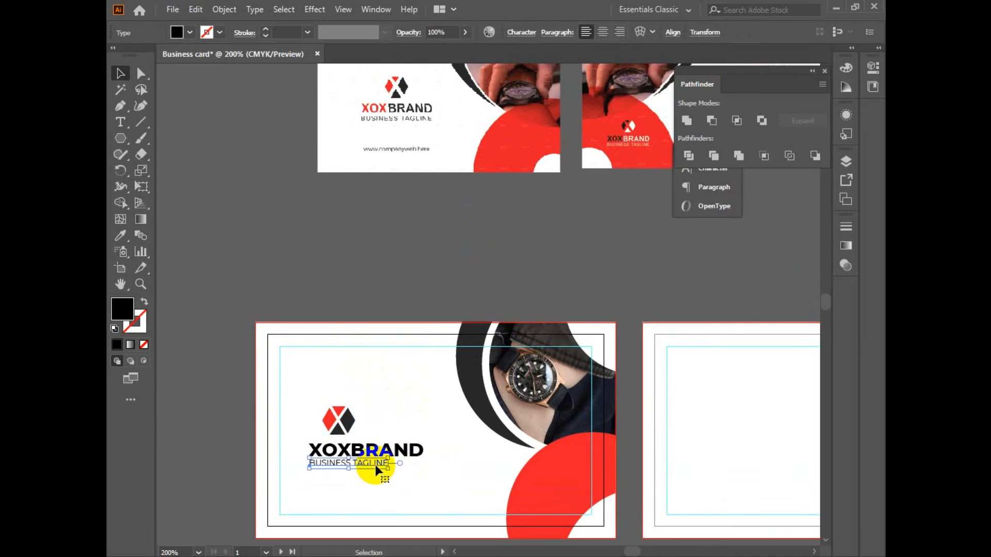
left_click(422, 471)
left_click(395, 374, "shift")
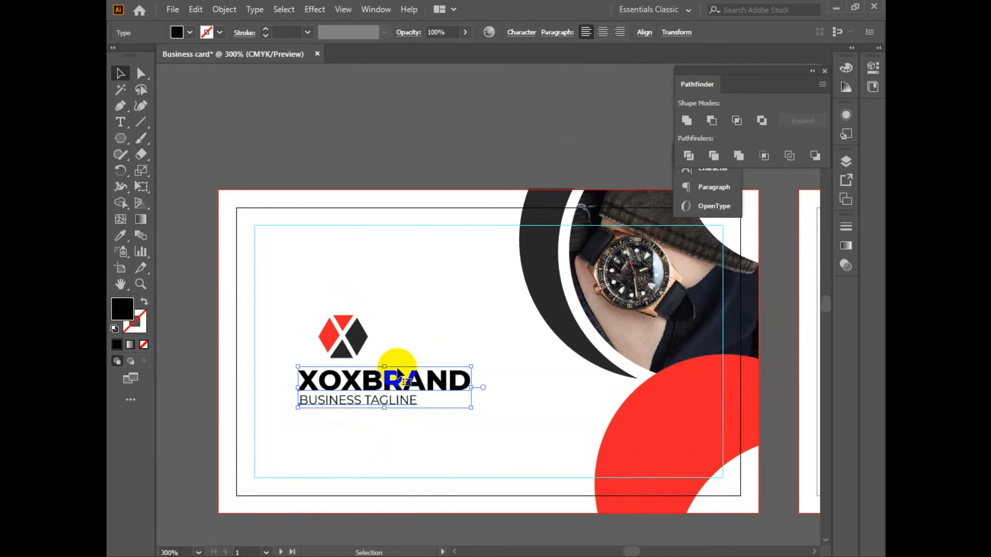
left_click(461, 448)
left_click(474, 261, "ctrl+alt")
left_click_drag(475, 239, 464, 348)
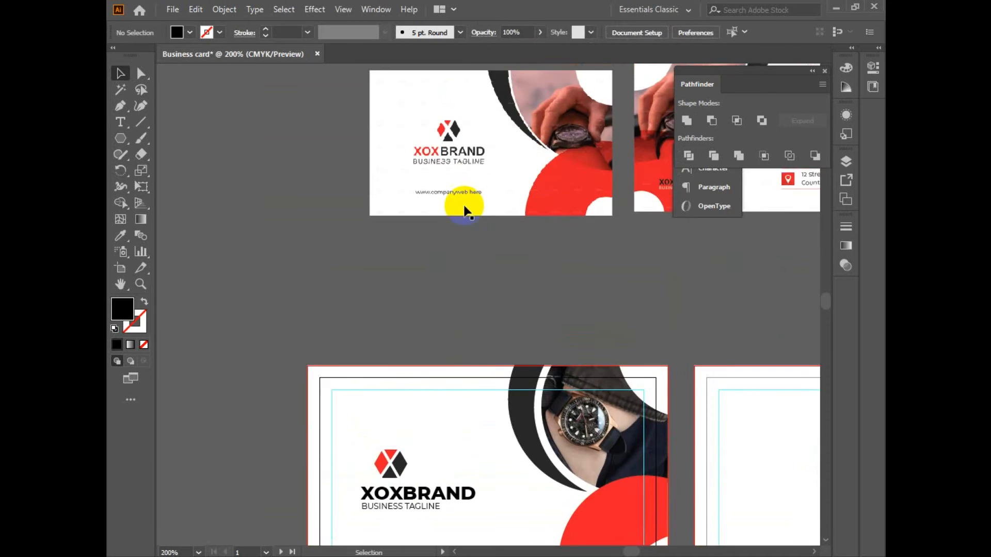
scroll(470, 416, "down", 3)
Step: Increase the BUSINESS TAGLINE text's tracking to 249 so it nearly spans the width of XOXBRAND
left_click(431, 449)
scroll(434, 408, "right", 3)
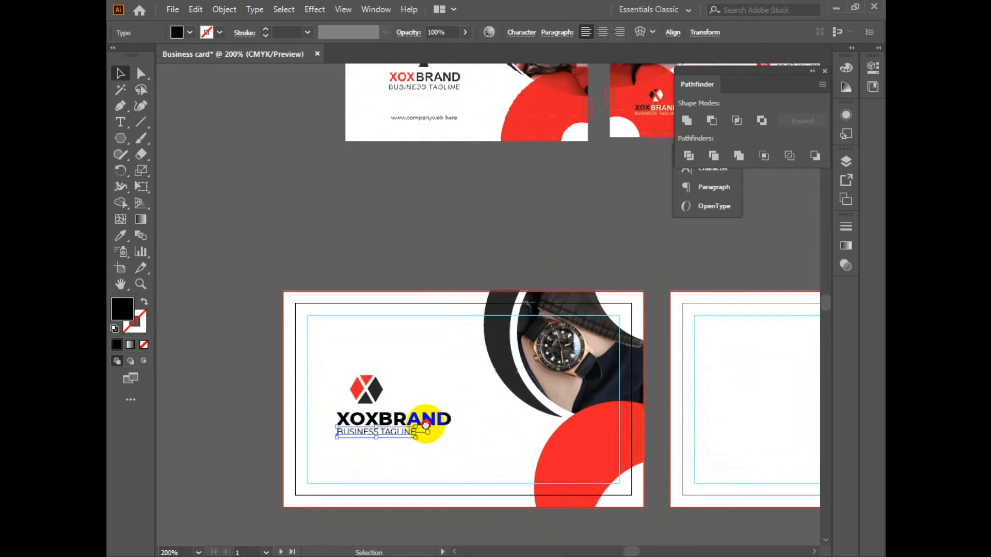
left_click(524, 32)
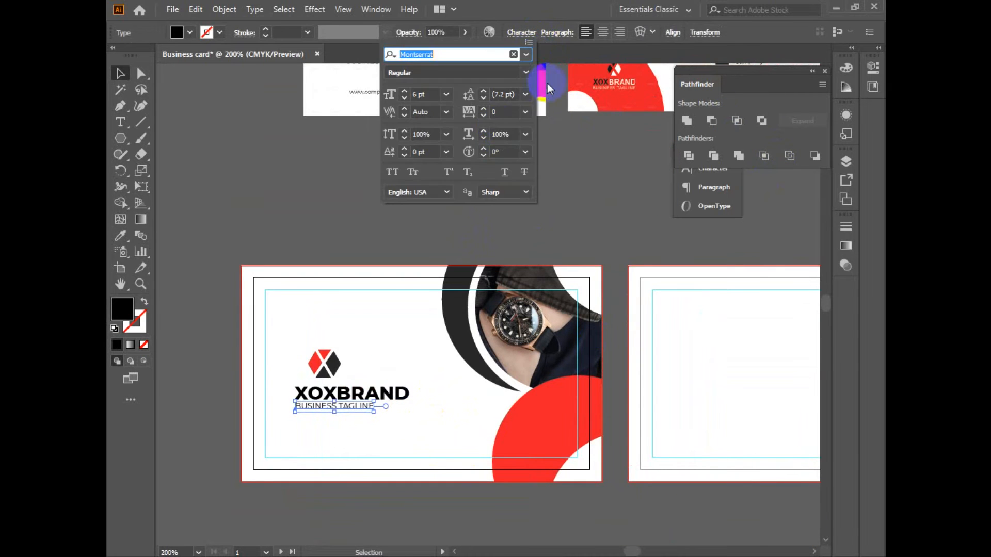
left_click(503, 111)
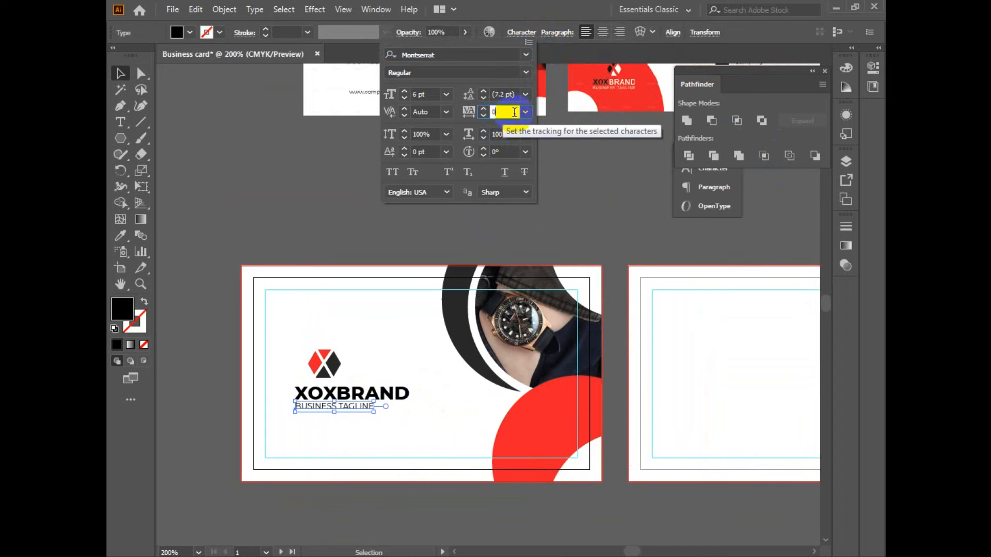
left_click(484, 111)
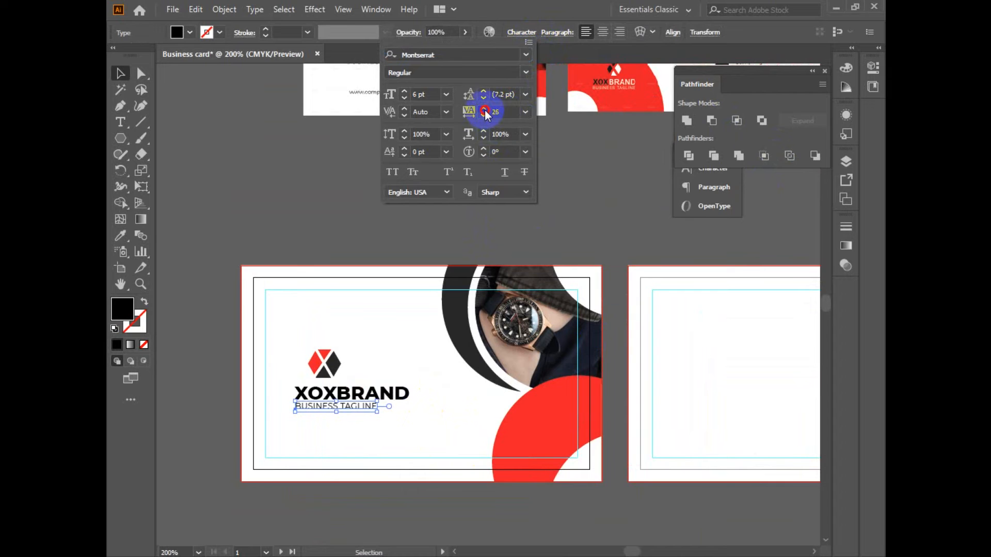
left_click(485, 111)
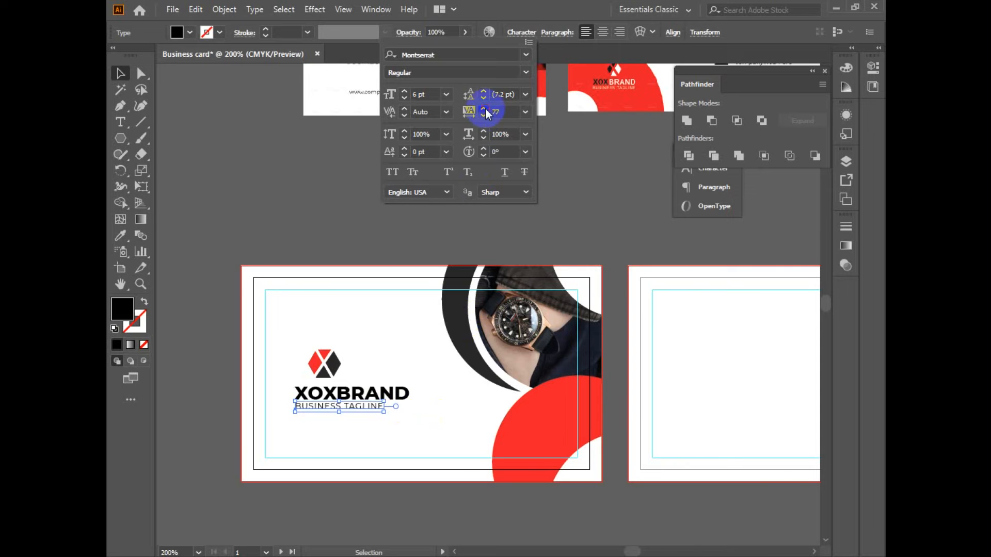
left_click(505, 95)
left_click(501, 111)
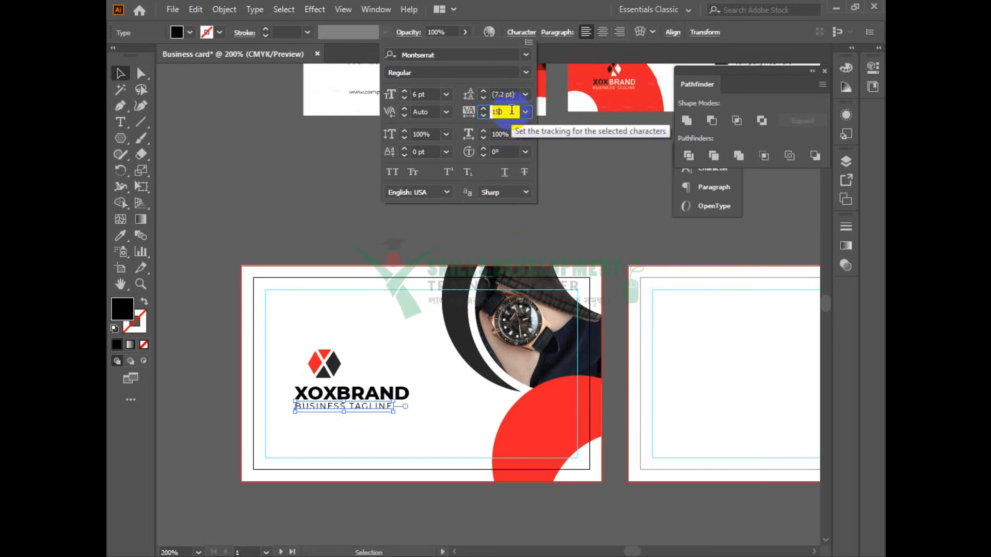
type("200")
key("Return")
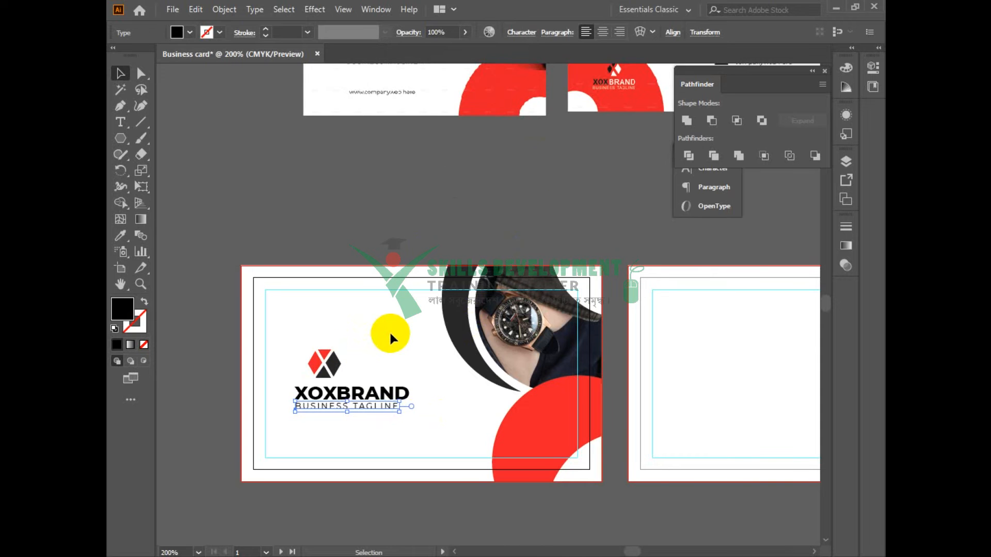
left_click(521, 32)
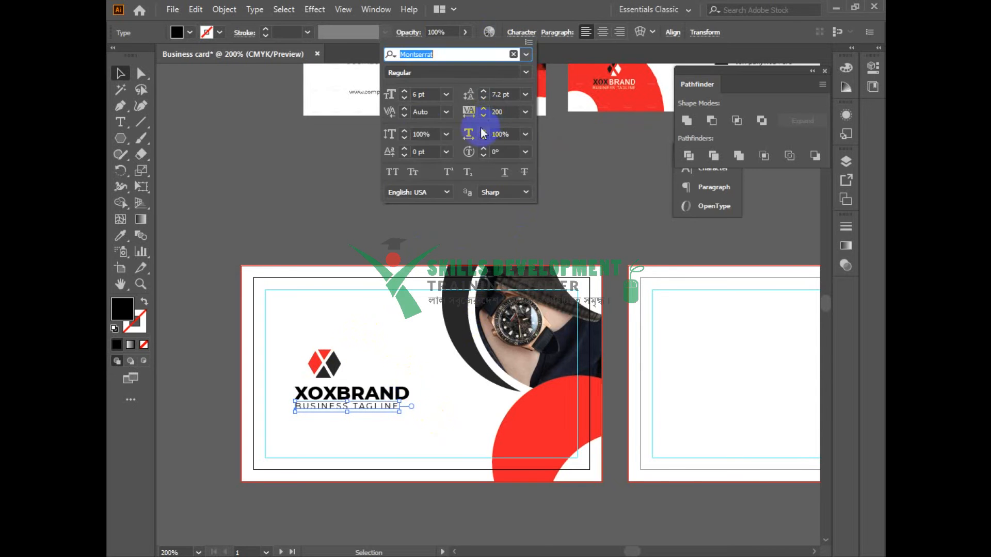
left_click(483, 109)
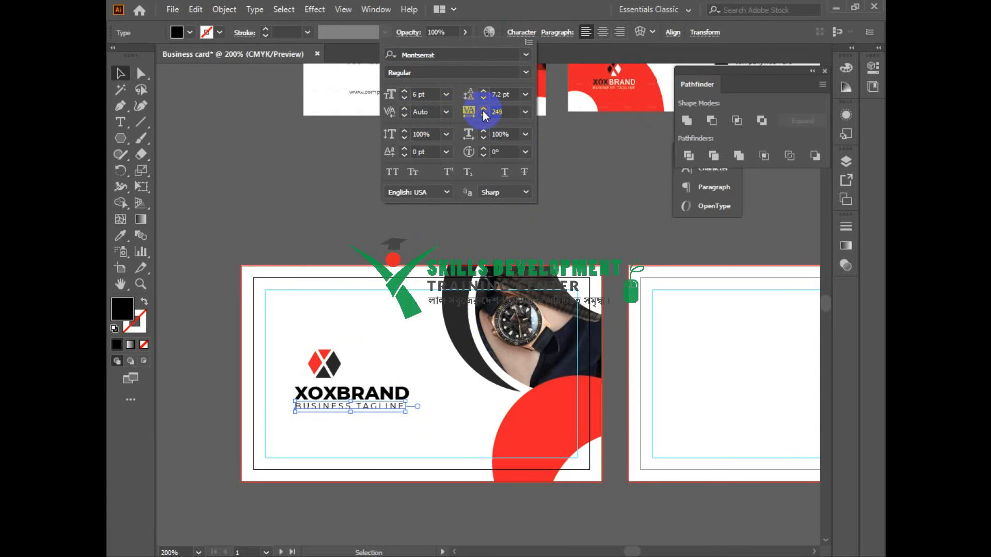
left_click(400, 441)
Step: Group the XOXBRAND and BUSINESS TAGLINE texts and centre them horizontally with the hexagon logo
scroll(410, 433, "left", 1)
left_click(339, 400)
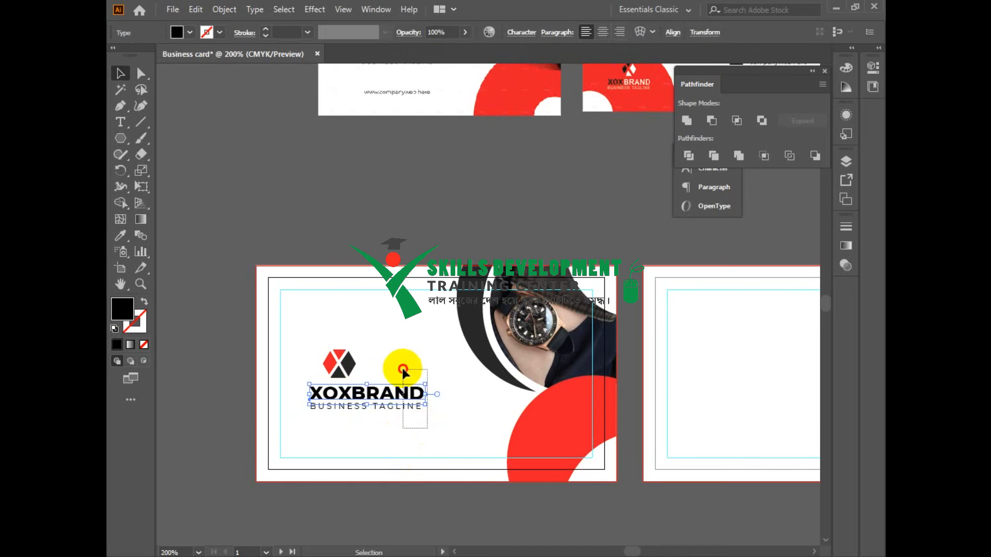
left_click(375, 415, "shift")
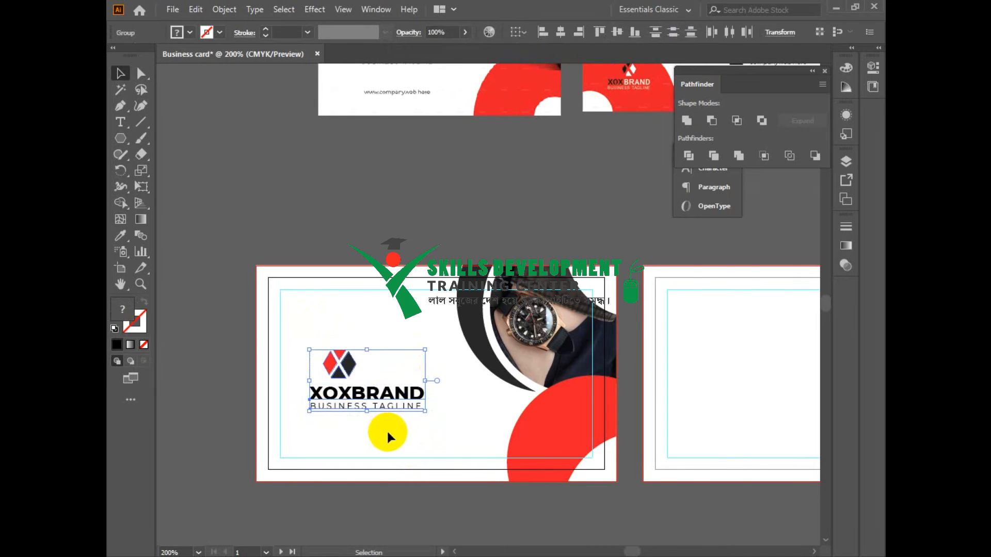
left_click(559, 32)
left_click(424, 408)
scroll(439, 418, "up", 2)
scroll(439, 418, "right", 1)
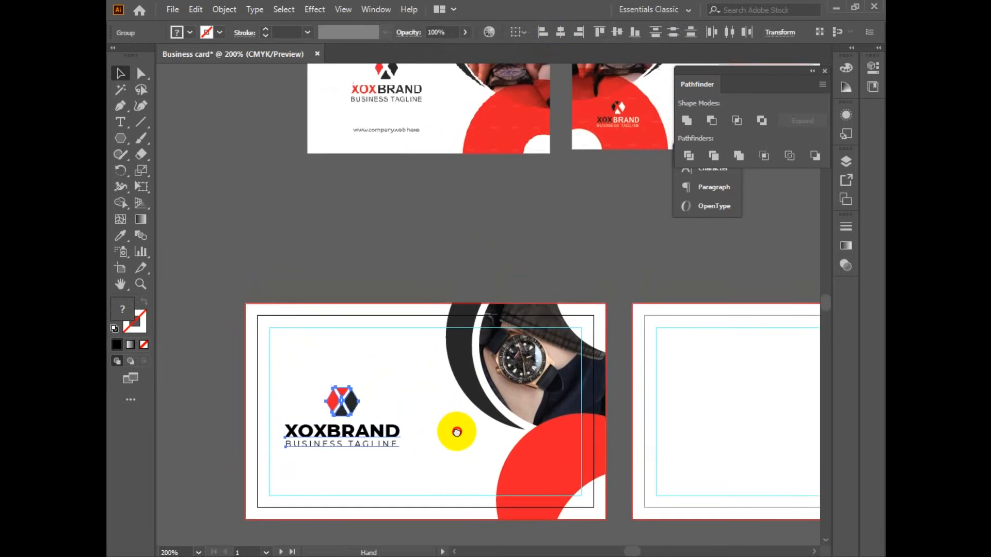
Step: Widen the gap between the hexagon logo and the brand text, and centre the two horizontally again
left_click(405, 450)
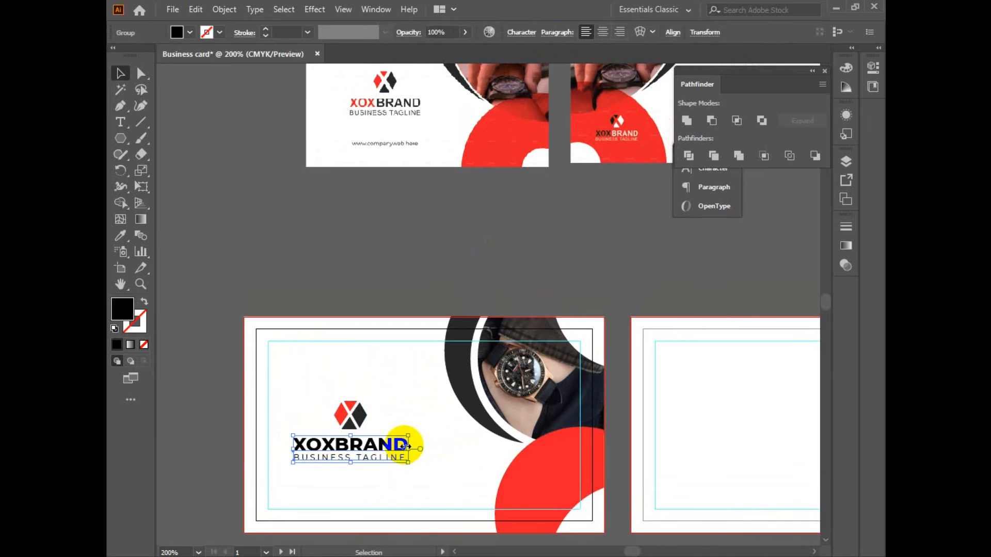
scroll(398, 428, "up", 1)
left_click(363, 427)
left_click_drag(365, 427, 364, 413)
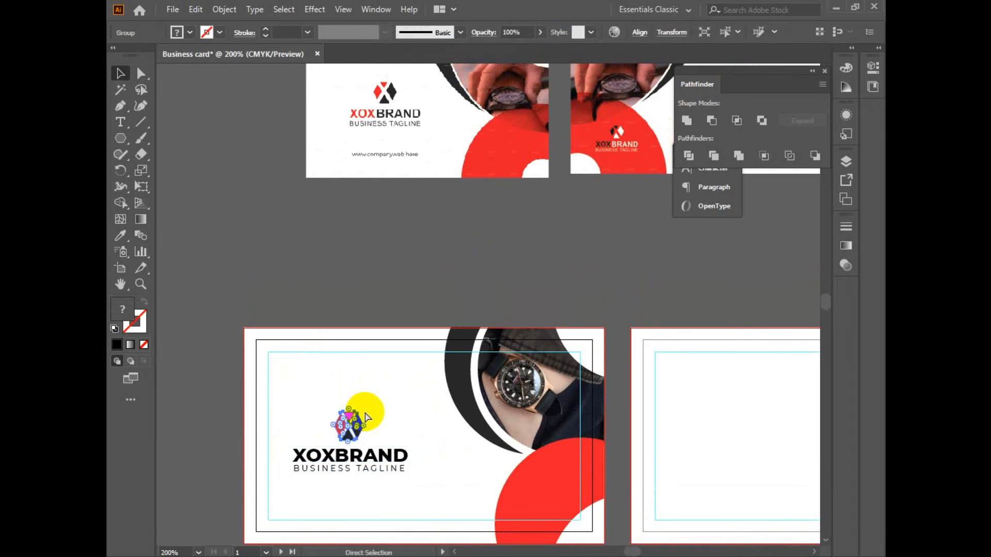
left_click_drag(381, 463, 380, 458)
left_click_drag(323, 381, 407, 452)
left_click(565, 35)
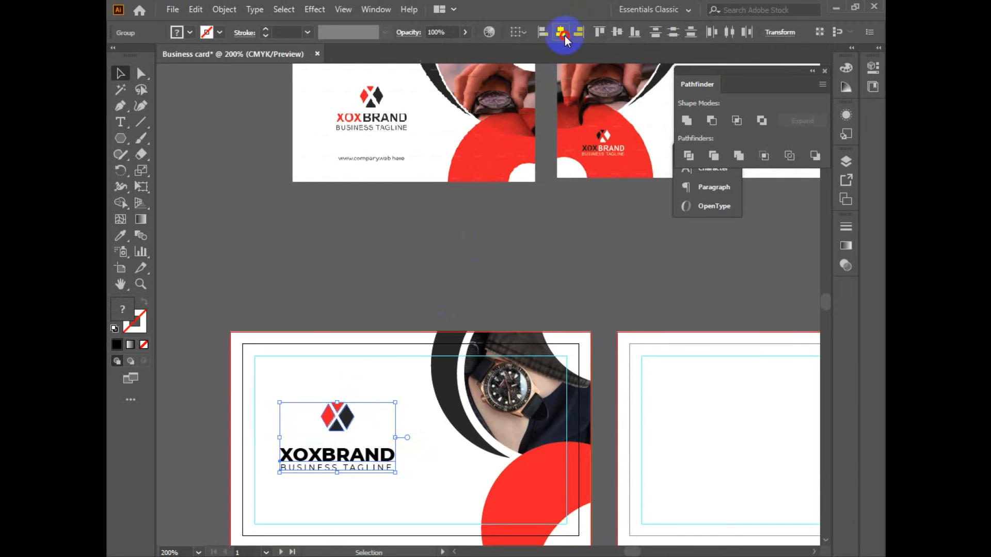
Step: Move the grouped brand name and tagline slightly up, closer beneath the hexagon logo
left_click(430, 485)
left_click(356, 465)
left_click_drag(358, 466, 358, 461)
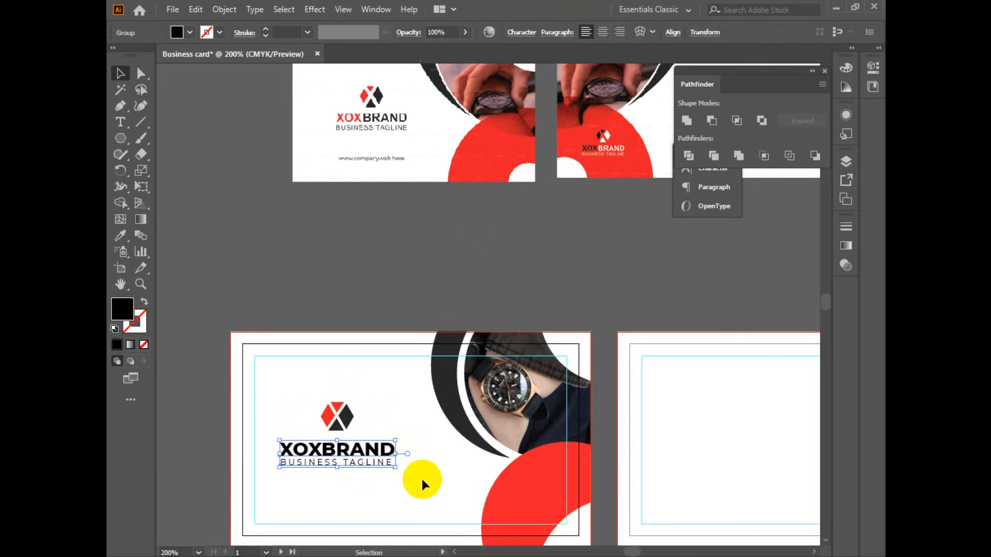
left_click(413, 476)
scroll(438, 464, "down", 1)
scroll(393, 402, "down", 4)
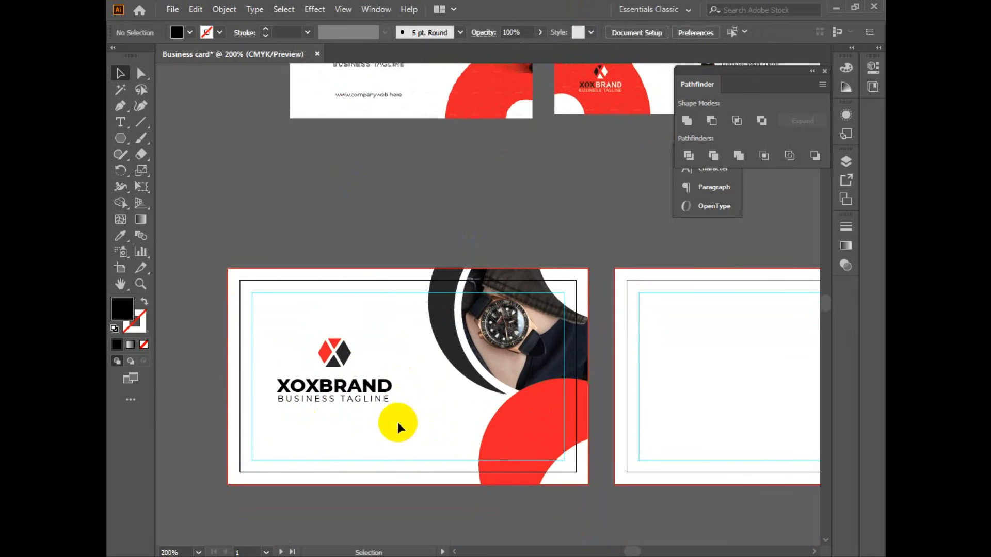
key("t")
left_click(273, 432)
key("Escape")
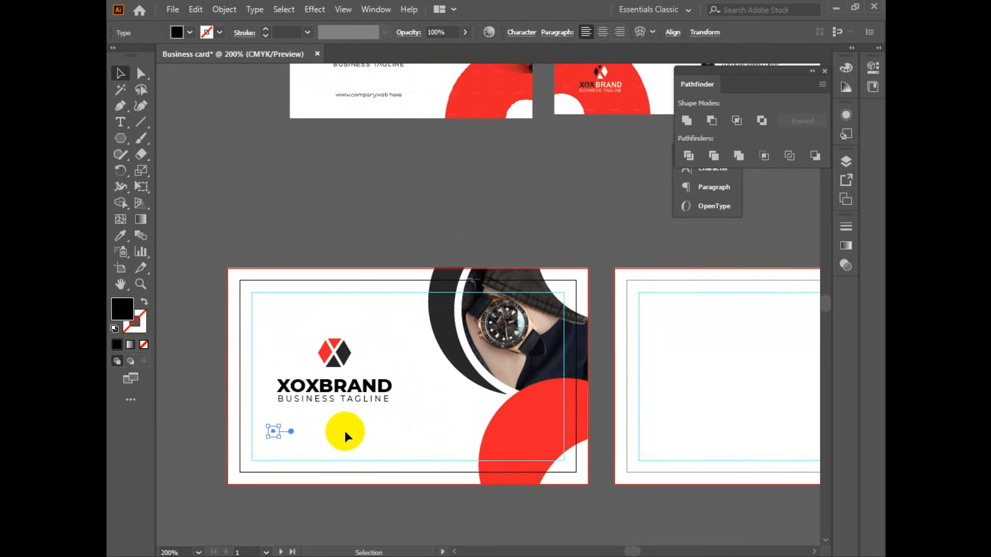
left_click(345, 436)
key("t")
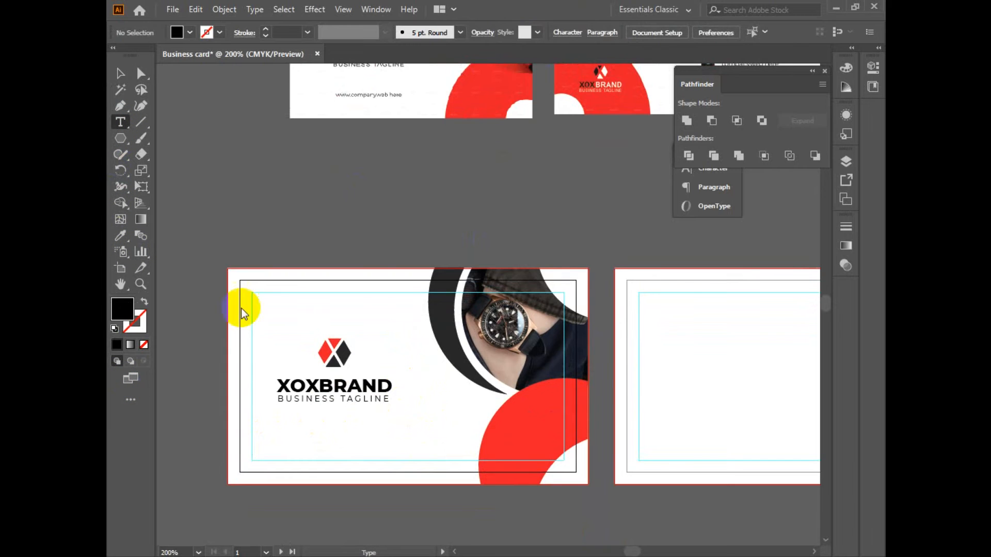
left_click(278, 432)
type("W")
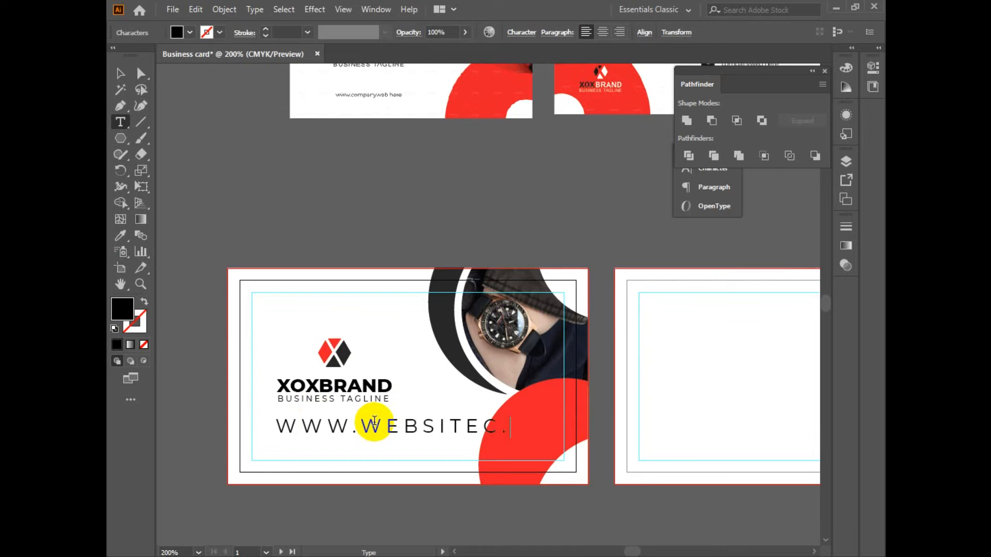
type("WW.WEBSITE.COM")
key("Escape")
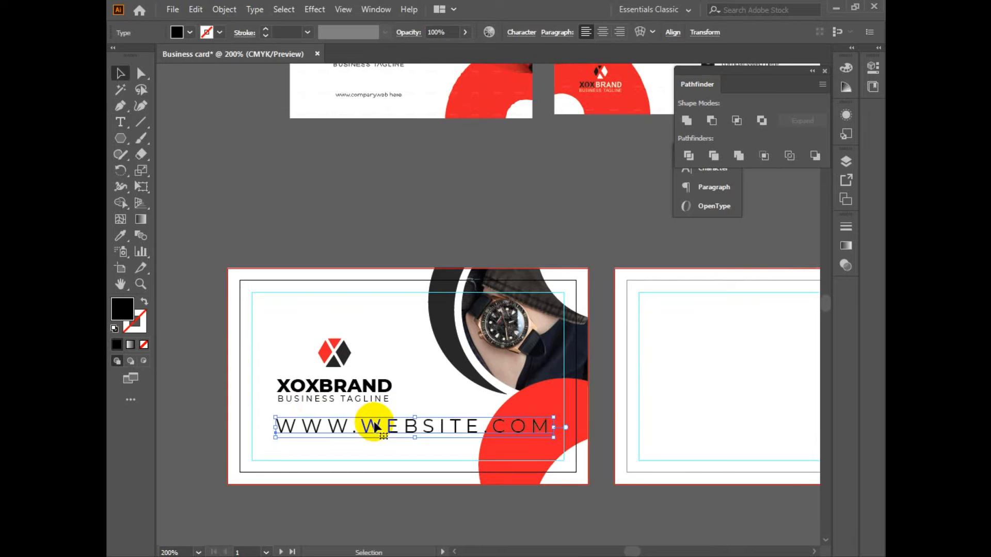
Step: Set the website text's tracking to 0 and its font size to 7 pt
key("ctrl+t")
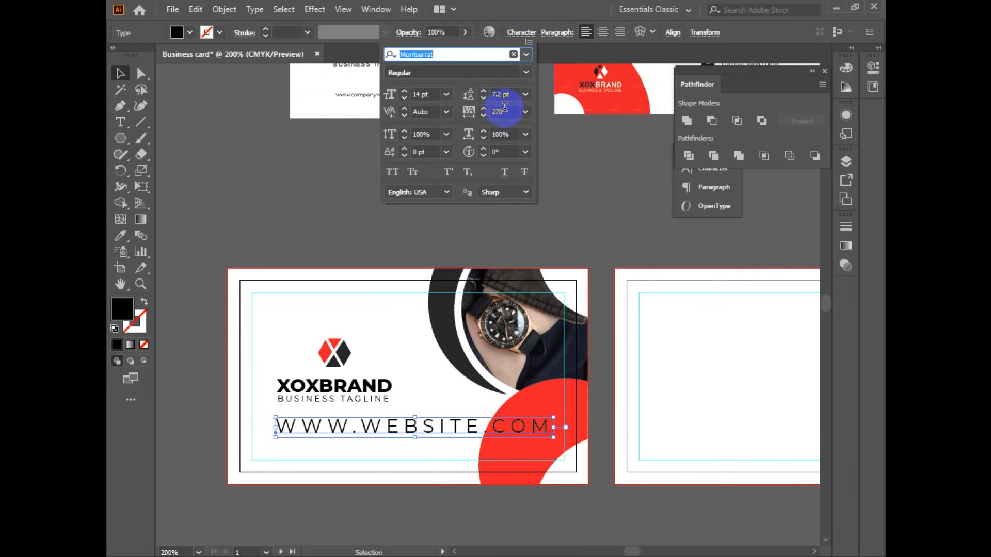
left_click(505, 107)
type("0")
key("Return")
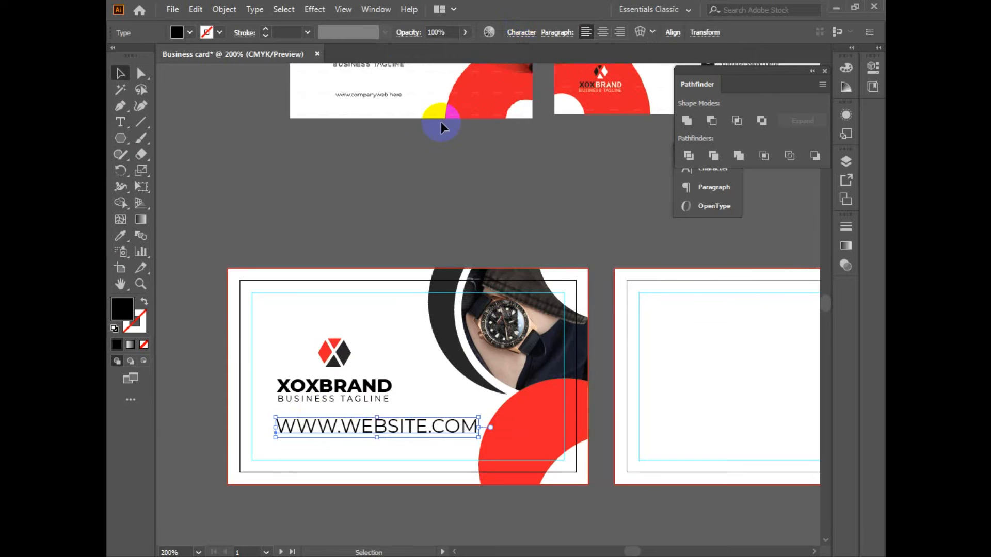
left_click(528, 26)
double_click(417, 94)
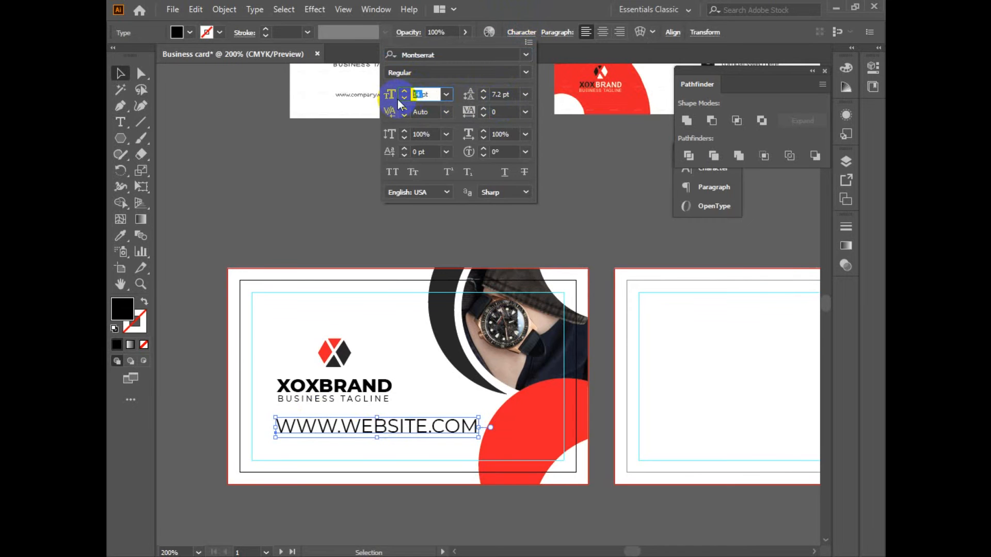
type("7")
key("Return")
Step: Move the website text down near the lower safe-area guide and centre it horizontally with the logo and brand text
scroll(442, 449, "down", 1)
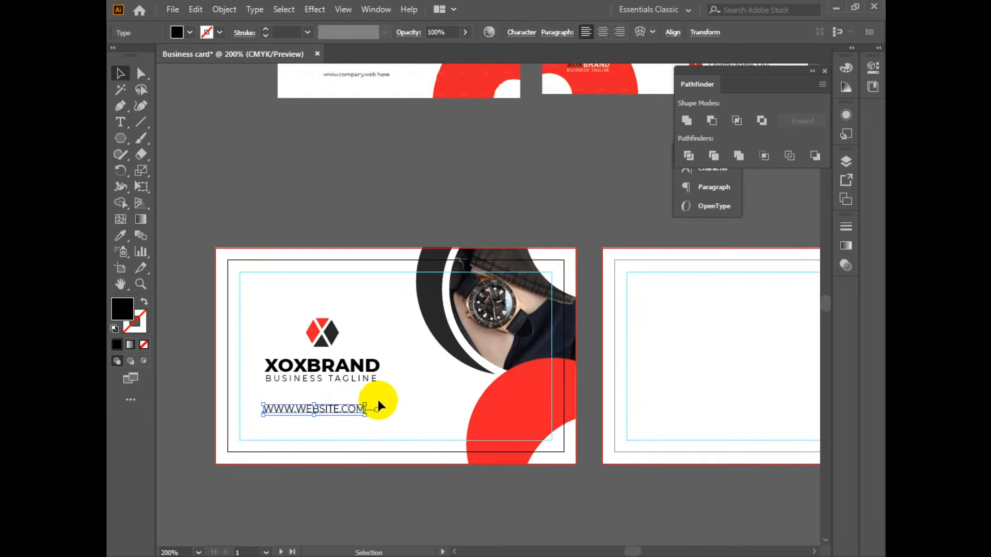
left_click_drag(346, 410, 361, 426)
left_click_drag(328, 294, 338, 442)
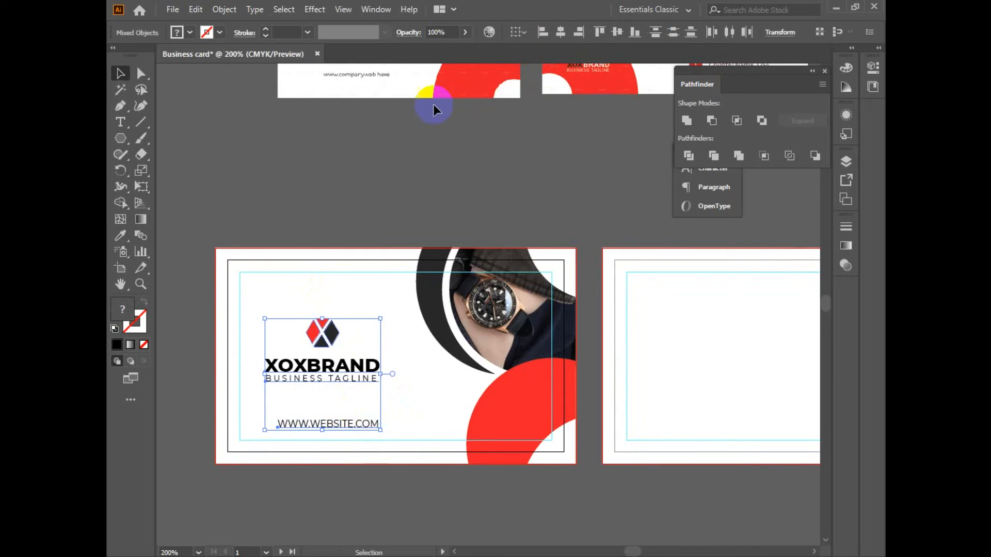
left_click(561, 32)
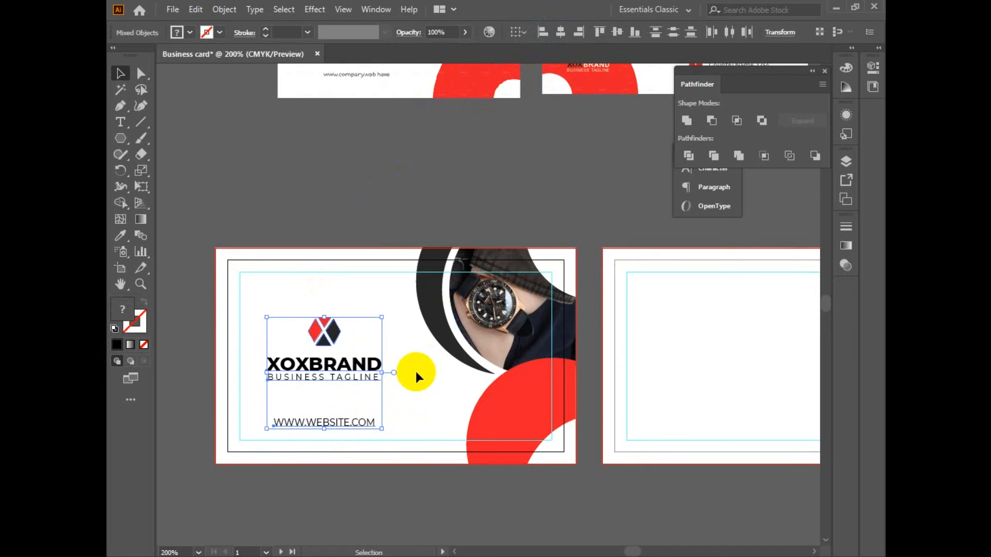
left_click(422, 391)
Step: Compare the front card's layout and the blank back card with the two reference cards
key("space")
left_click_drag(423, 382, 443, 408)
key("space")
key("space")
left_click_drag(522, 444, 488, 420)
key("space")
left_click_drag(547, 423, 573, 484)
key("ctrl+alt+space")
left_click(518, 391, "ctrl+alt")
key("space")
left_click_drag(522, 383, 421, 445)
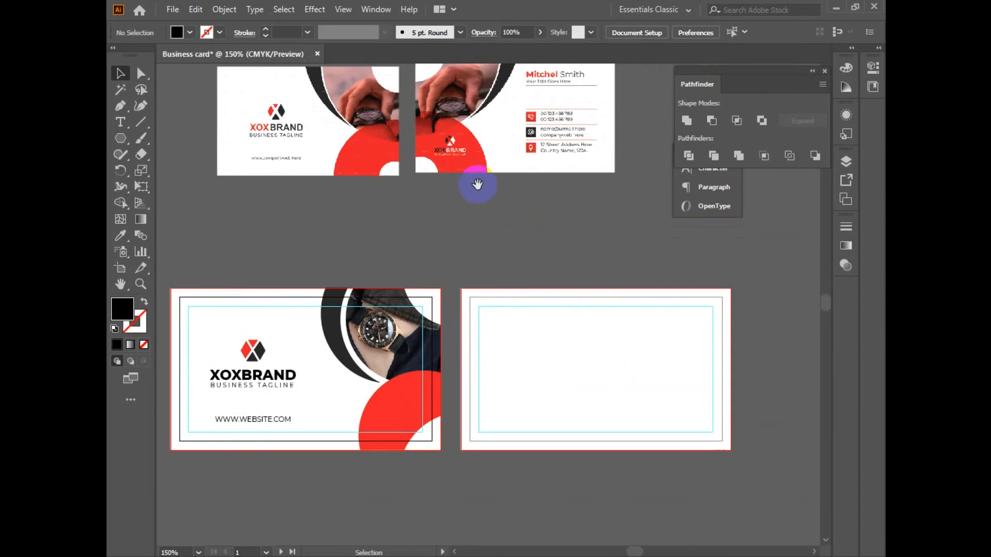
key("space")
left_click_drag(475, 186, 444, 226)
key("space")
left_click_drag(454, 344, 459, 299)
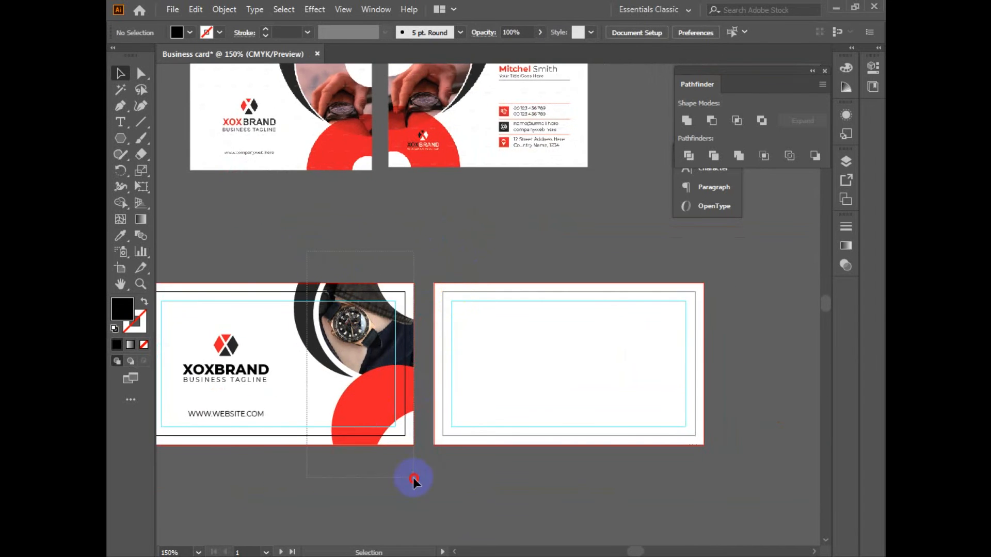
left_click(345, 378)
left_click(464, 452)
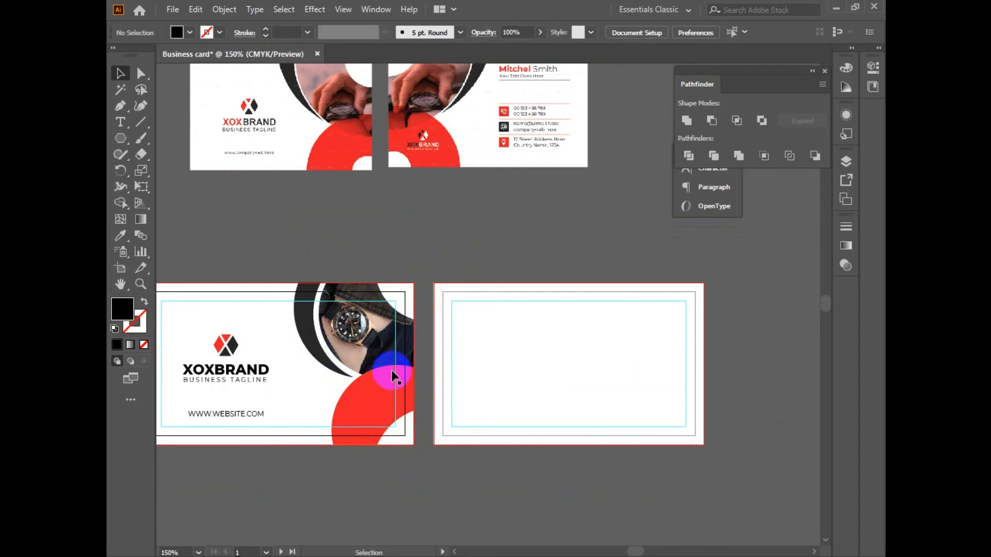
Step: Examine how the red ring overlaps the watch photo on both reference cards
key("ctrl+space")
left_click(370, 168, "ctrl")
left_click(370, 169, "ctrl")
left_click(639, 403, "ctrl")
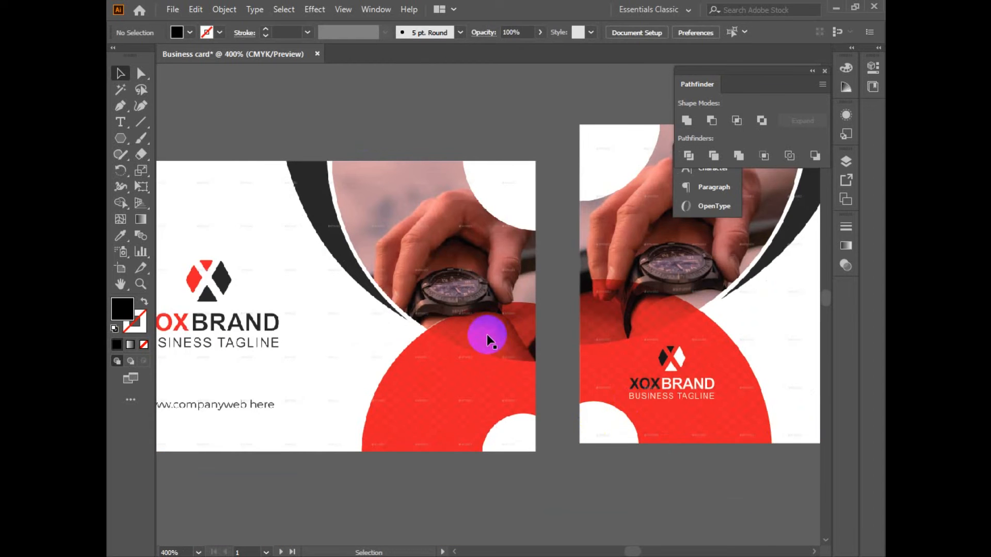
left_click(494, 400, "ctrl+alt")
left_click(494, 400, "ctrl+alt")
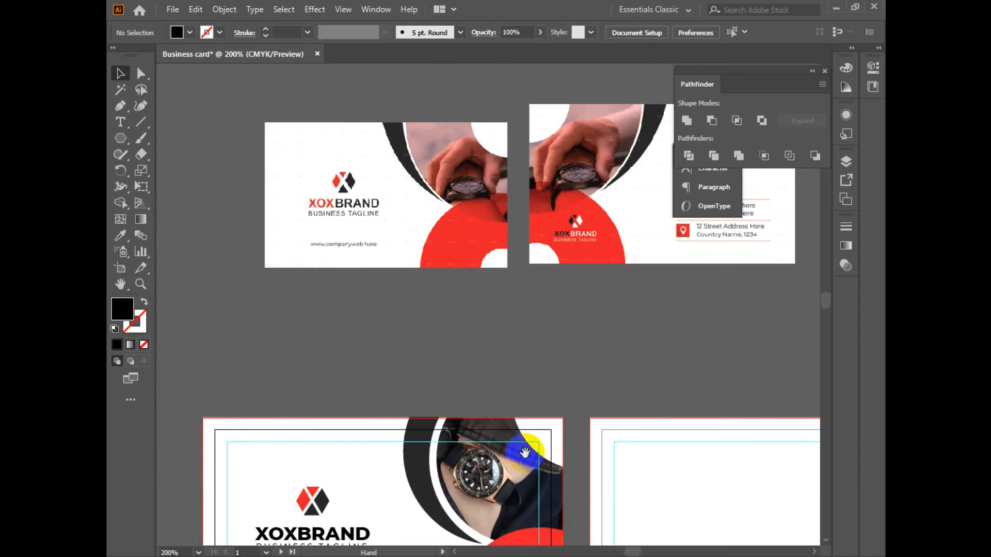
Step: Set the blend mode of the front card's red ring shape to Multiply in the transparency settings
left_click_drag(504, 444, 355, 180)
left_click(377, 300)
left_click(389, 10)
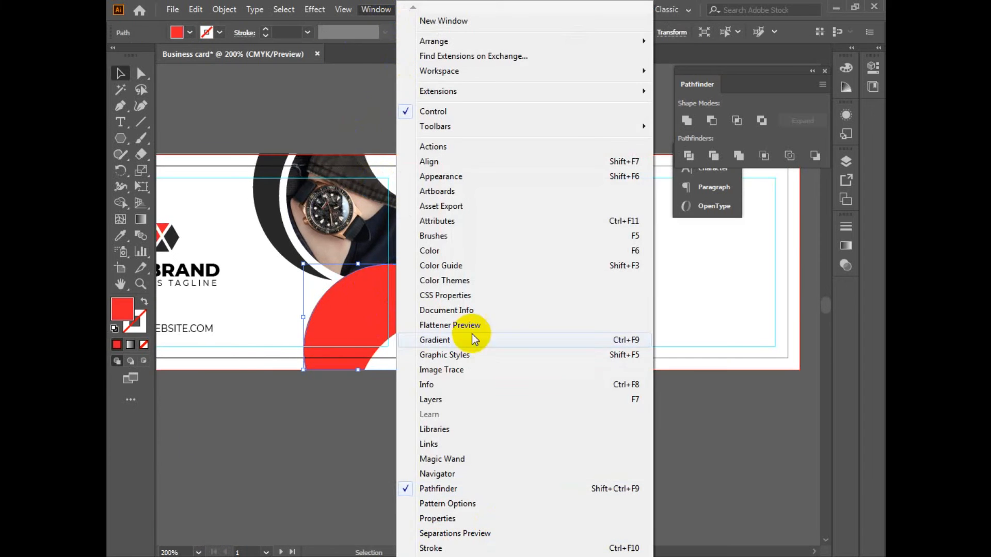
scroll(524, 336, "down", 2)
scroll(454, 537, "down", 1)
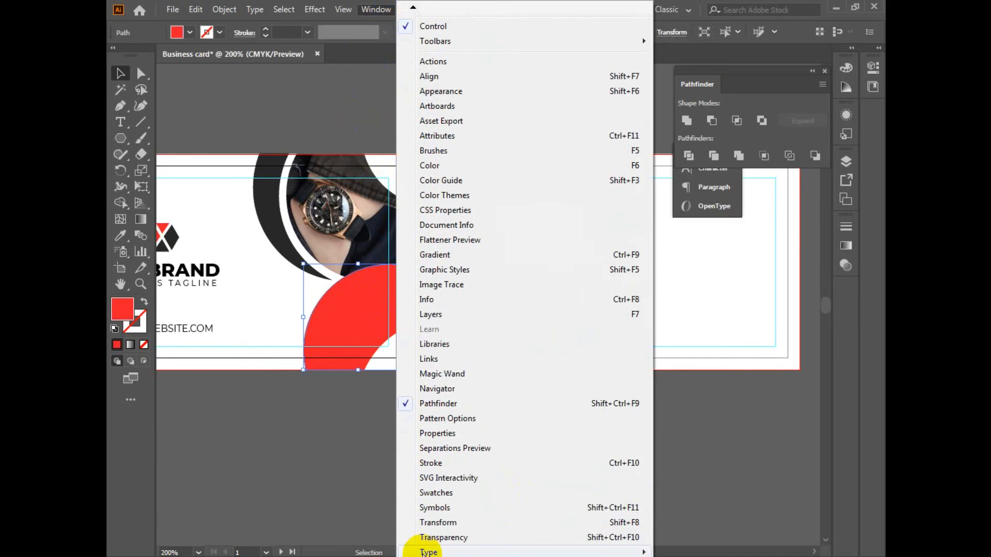
left_click(453, 536)
left_click(719, 240)
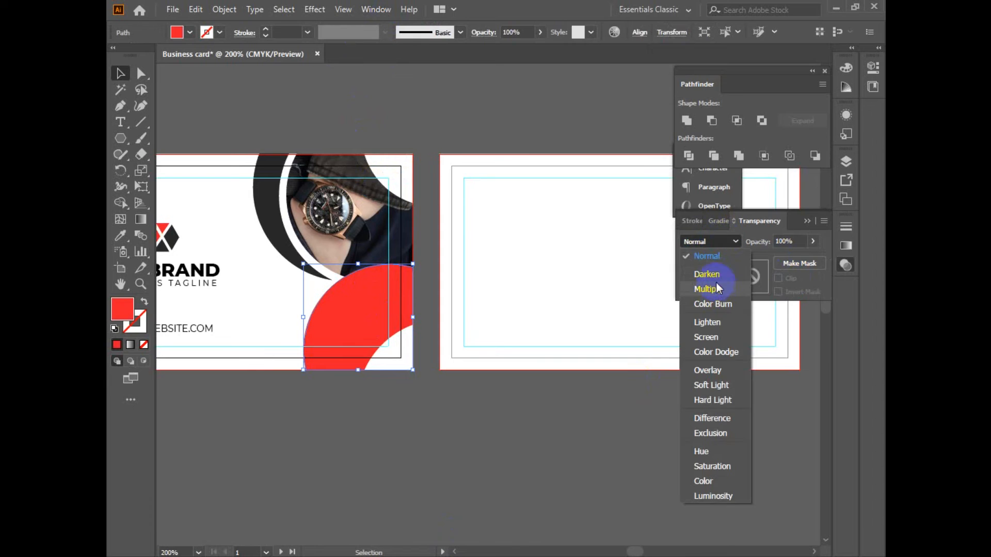
left_click(717, 291)
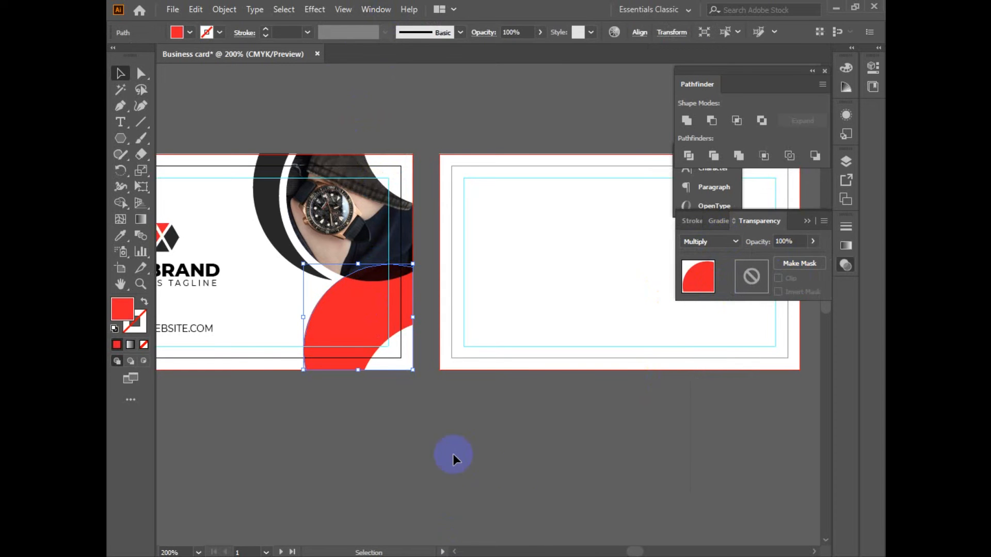
left_click(541, 467)
Step: Group the front card's watch photo, dark crescent and red ring artwork
left_click_drag(264, 111, 408, 387)
right_click(363, 209)
left_click(424, 314)
left_click(480, 436)
Step: Copy the grouped watch and ring artwork onto the blank second card, at its left edge
left_click(345, 222)
left_click_drag(368, 318, 557, 324)
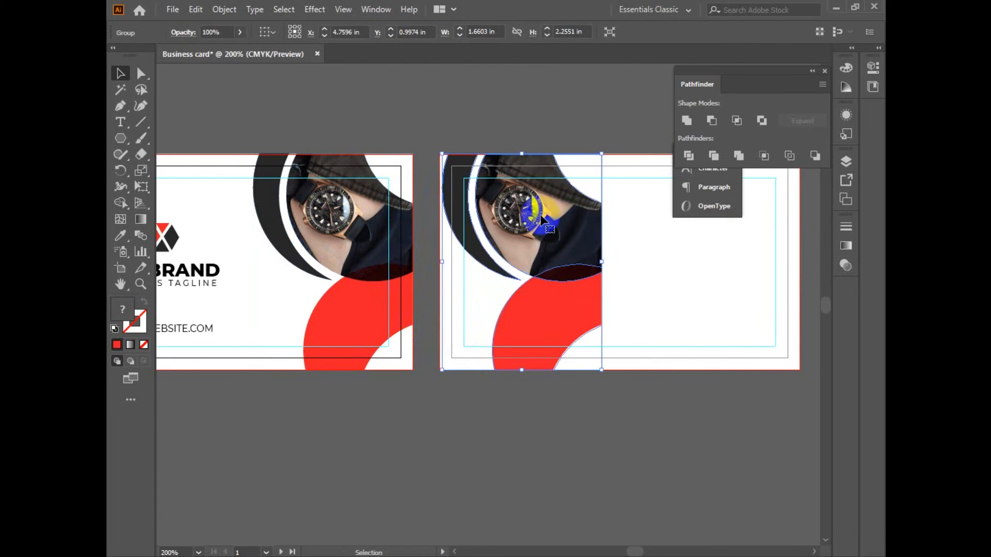
key("ctrl+z")
left_click_drag(369, 324, 553, 324)
Step: Reflect the copied artwork across the vertical axis so it mirrors the front card
right_click(554, 323)
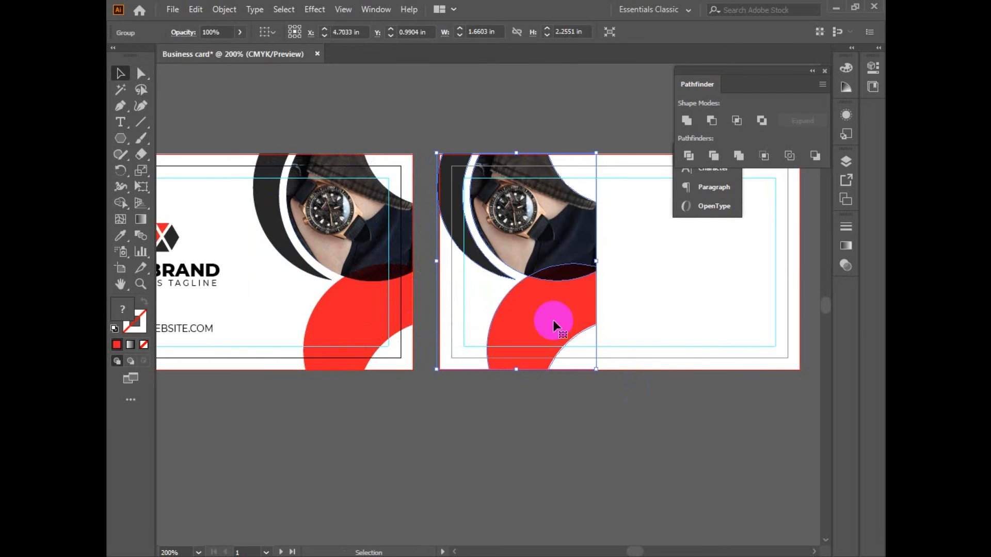
mouse_move(675, 239)
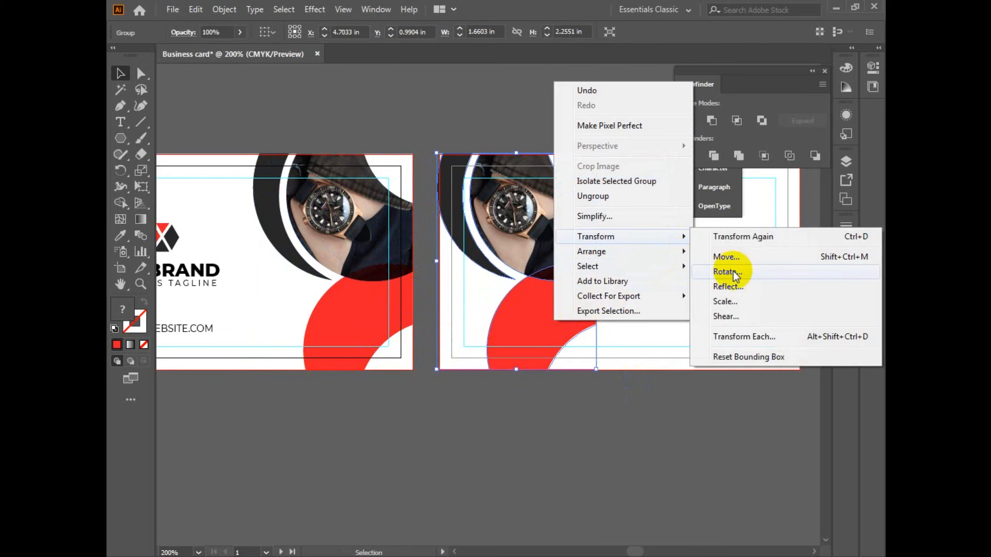
left_click(729, 287)
left_click(703, 529)
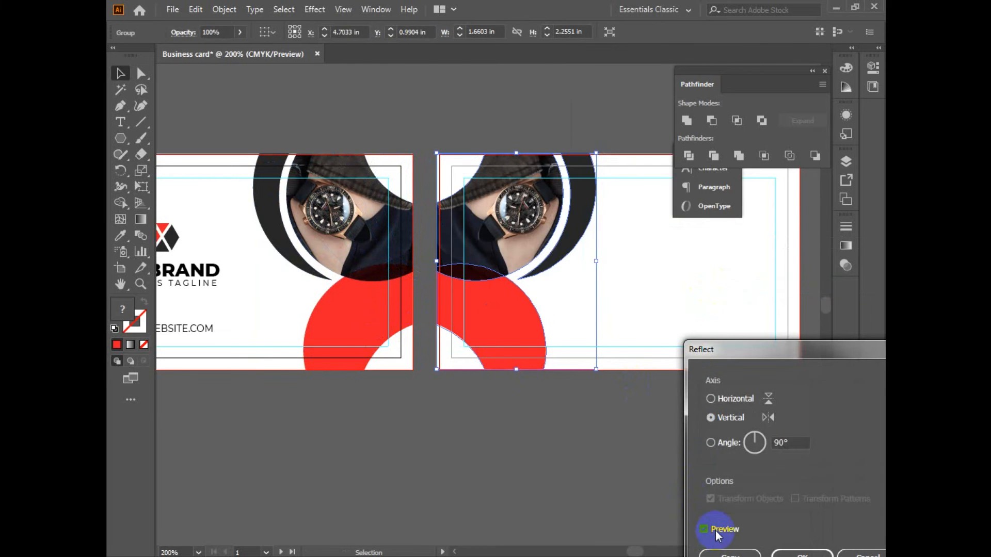
left_click_drag(807, 336, 732, 227)
left_click(729, 438)
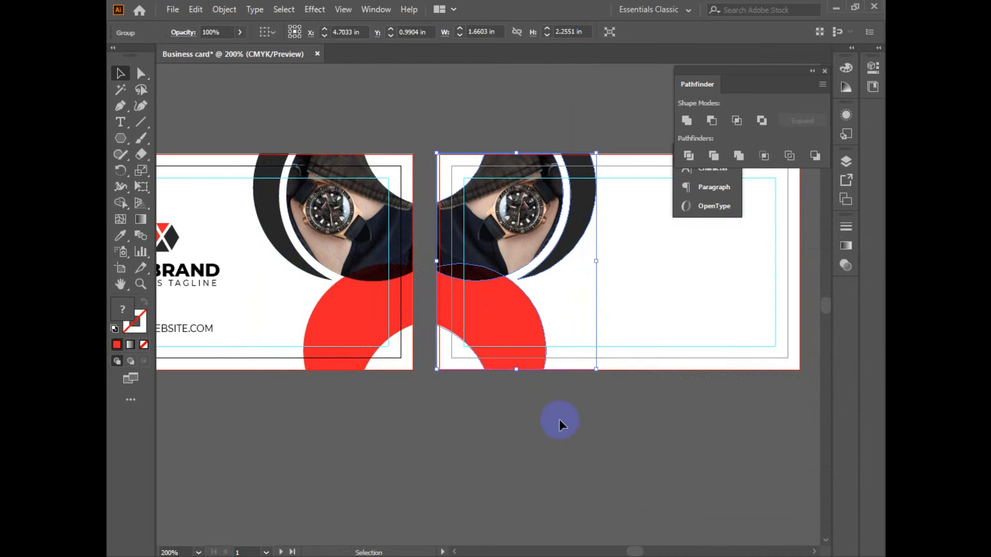
Step: Move the mirrored artwork slightly right so it sits flush with the second card's left bleed edge
key("ctrl+plus")
left_click_drag(547, 398, 562, 416)
mouse_move(450, 287)
left_mouse_down()
mouse_move(464, 291)
mouse_move(454, 288)
left_mouse_up()
left_click(579, 420)
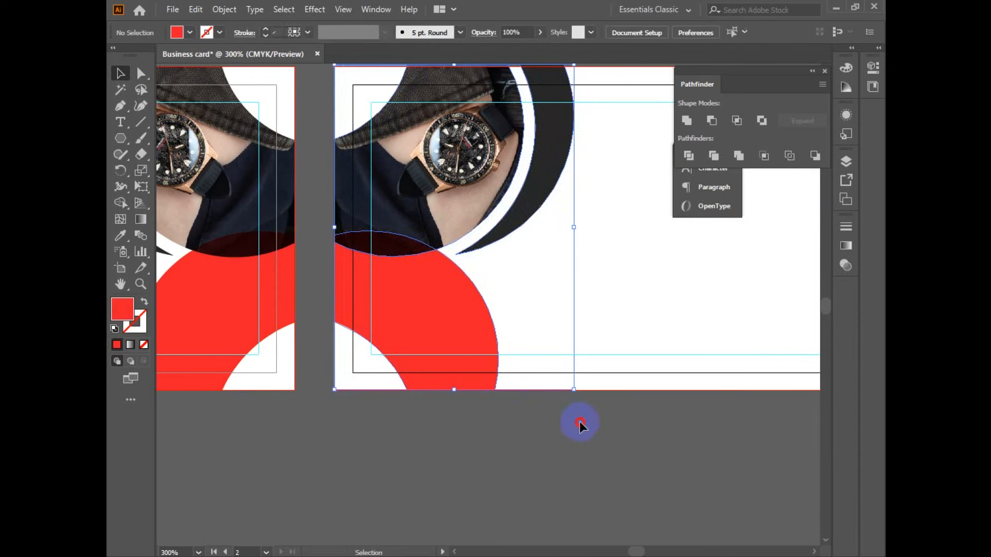
Step: Centre the mirrored artwork vertically on the second card's artboard, and close the Align and Pathfinder panels
left_click(475, 327)
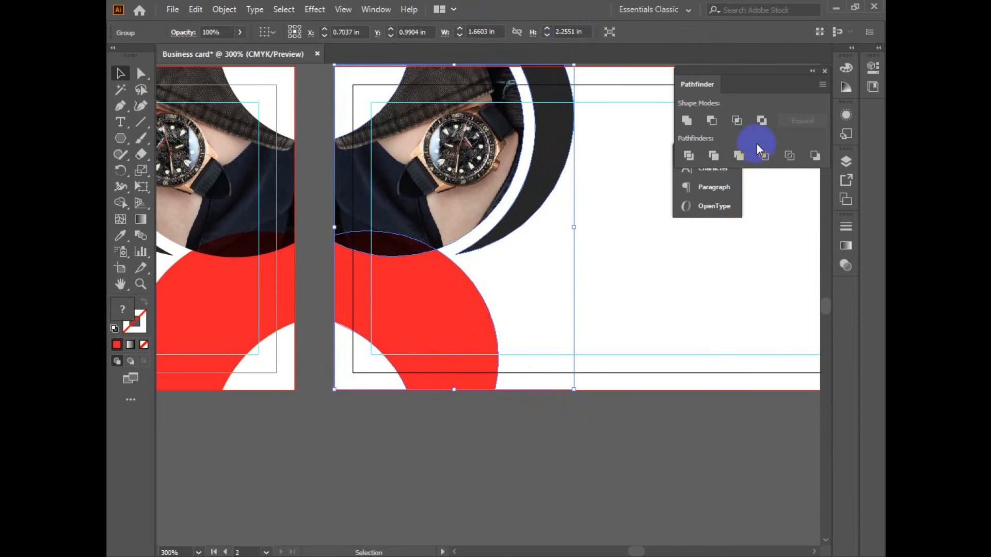
left_click(375, 10)
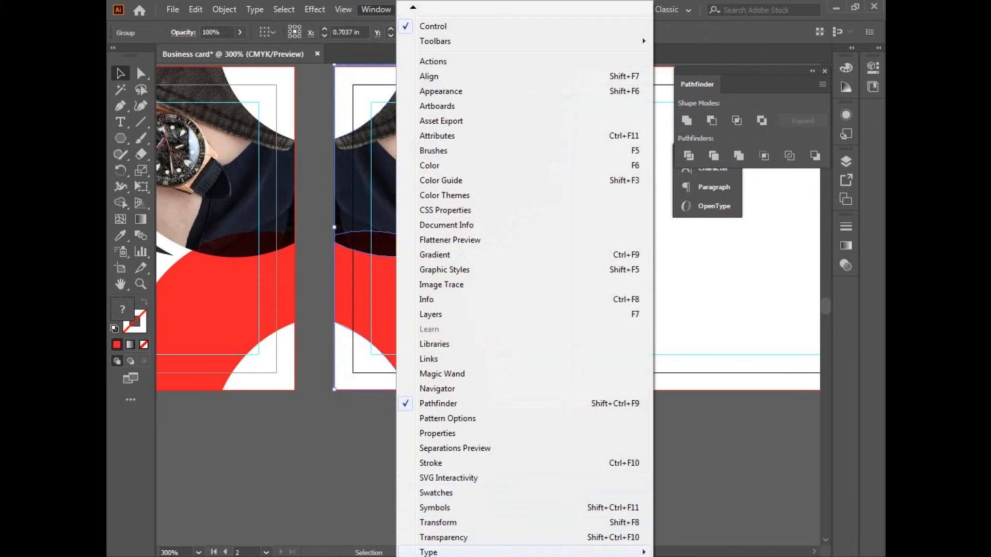
left_click(439, 76)
left_click(732, 206)
left_click(756, 255)
left_click(721, 129)
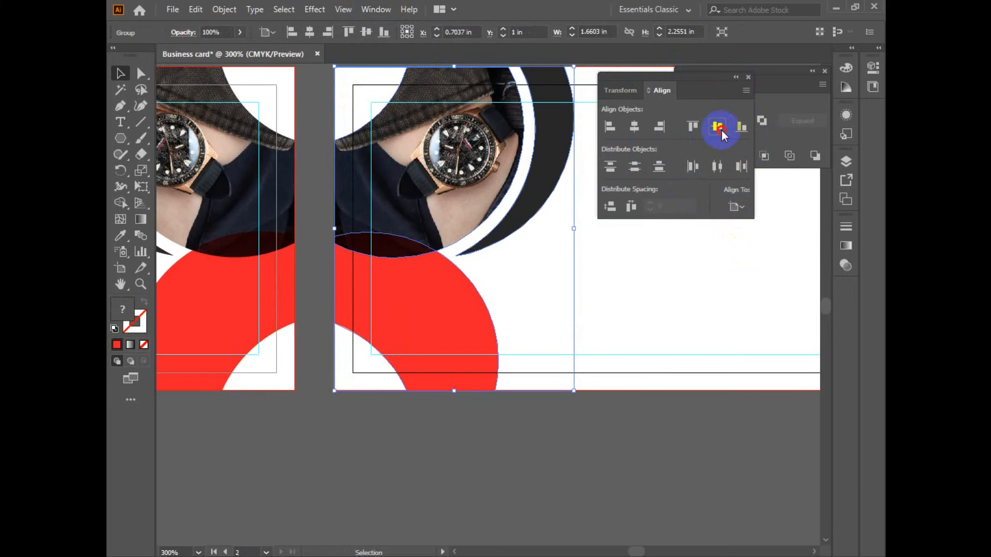
left_click(591, 479)
key("ctrl+minus")
key("ctrl+minus")
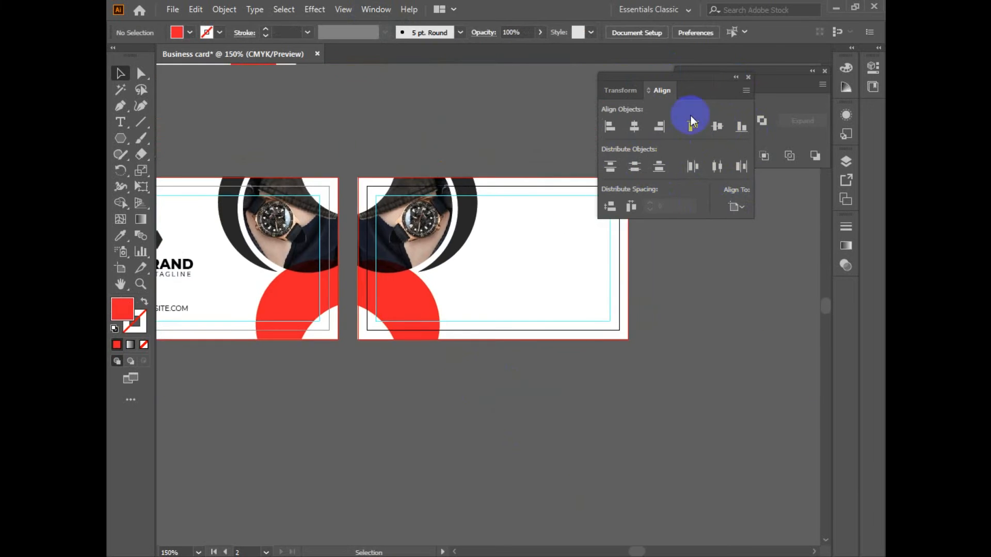
left_click(749, 78)
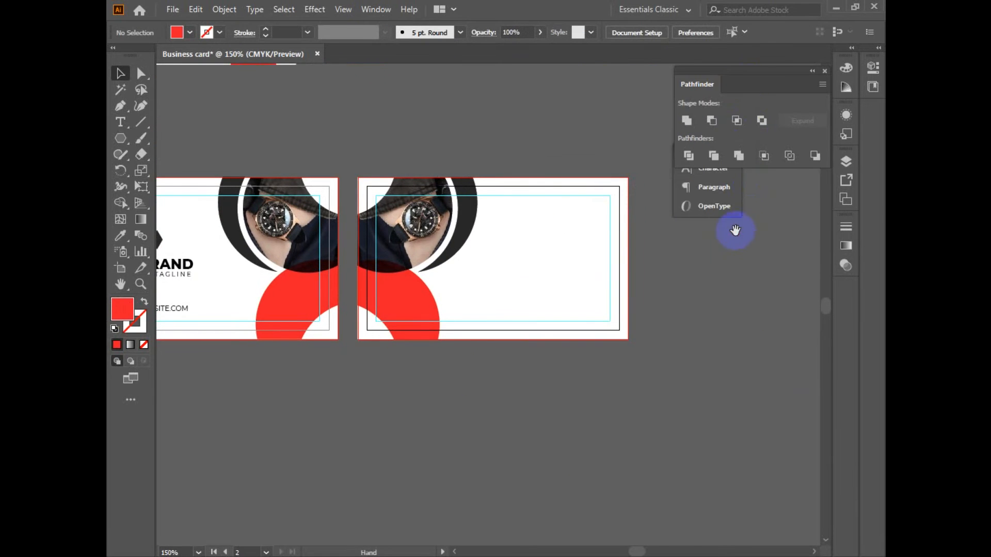
left_click(826, 72)
Step: Group the front card's logo symbol with its brand text and place a scaled-down copy on the second card's red ring
left_click_drag(598, 168, 699, 290)
left_click_drag(645, 342, 630, 320)
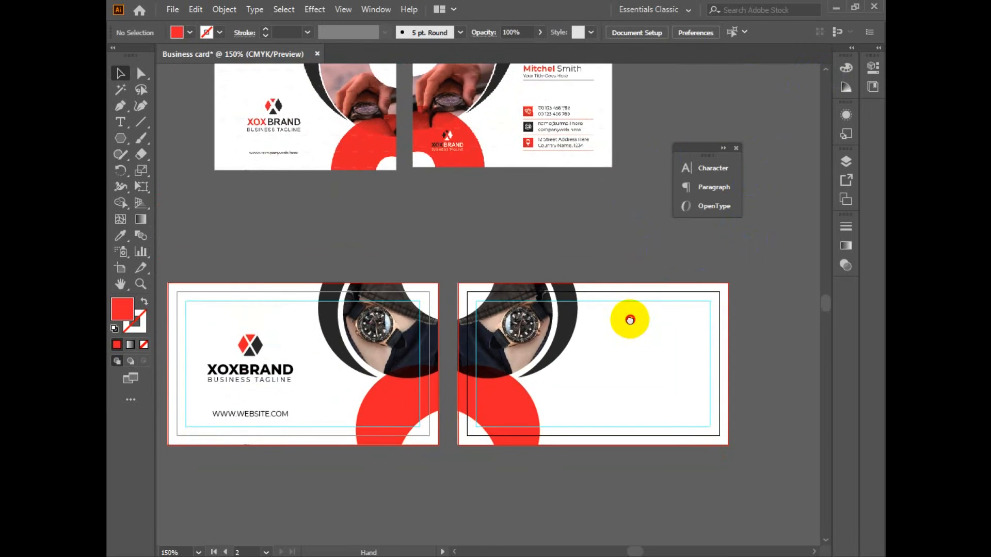
left_click(288, 387)
left_click(254, 382)
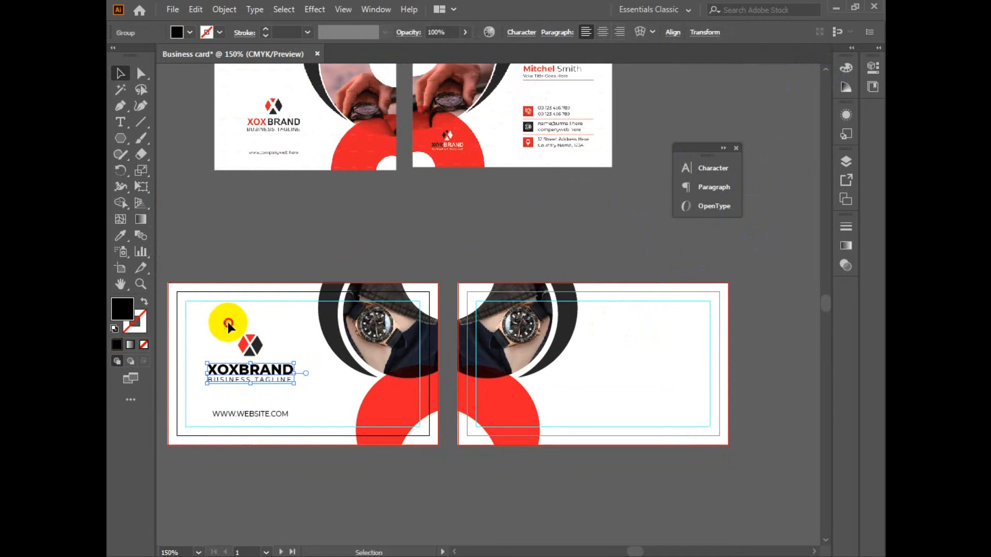
left_click_drag(228, 324, 298, 387)
key("ctrl+g")
left_click_drag(259, 353, 627, 387)
left_click_drag(661, 417, 607, 397)
left_click(590, 463)
key("ctrl+=")
Step: Ungroup the copied logo so its symbol is separate from the brand text
right_click(519, 393)
left_click(627, 392)
right_click(513, 397)
left_click(536, 276)
left_click(680, 399)
left_click(524, 385)
left_click(519, 388)
left_click_drag(595, 366, 587, 438)
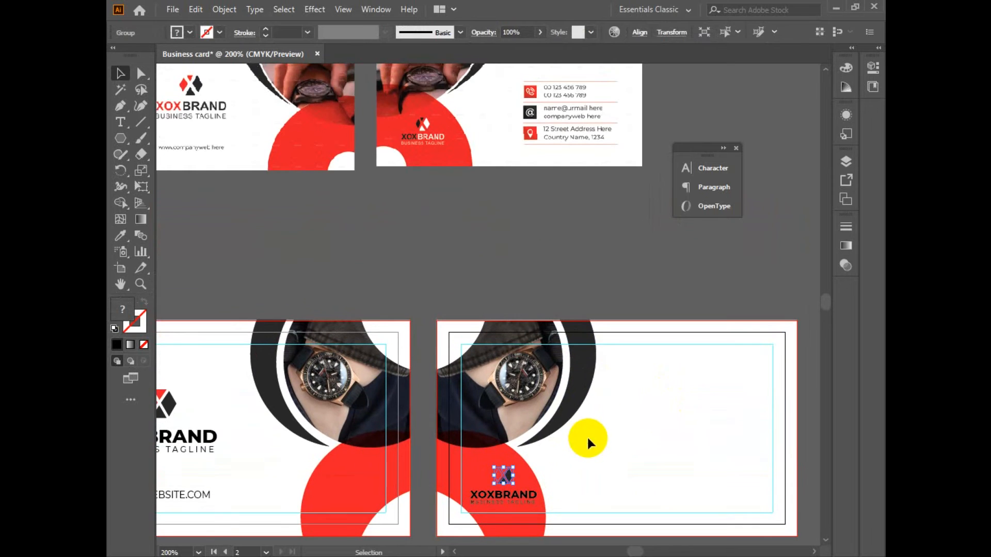
left_click(598, 466)
Step: Isolate the copied logo symbol's group and check how the symbol is coloured on the reference back card
left_click(510, 477)
key("ctrl+space")
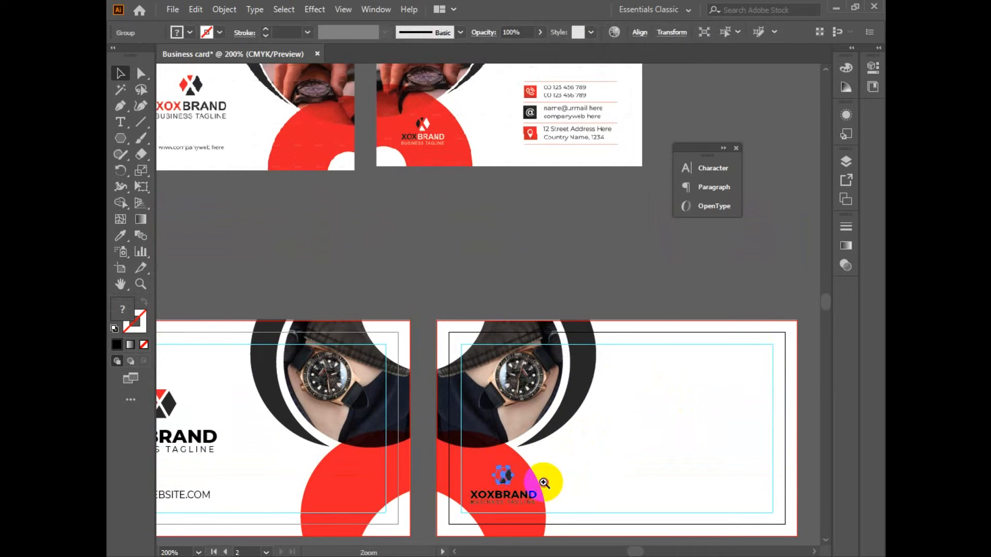
left_click(545, 483)
double_click(467, 261)
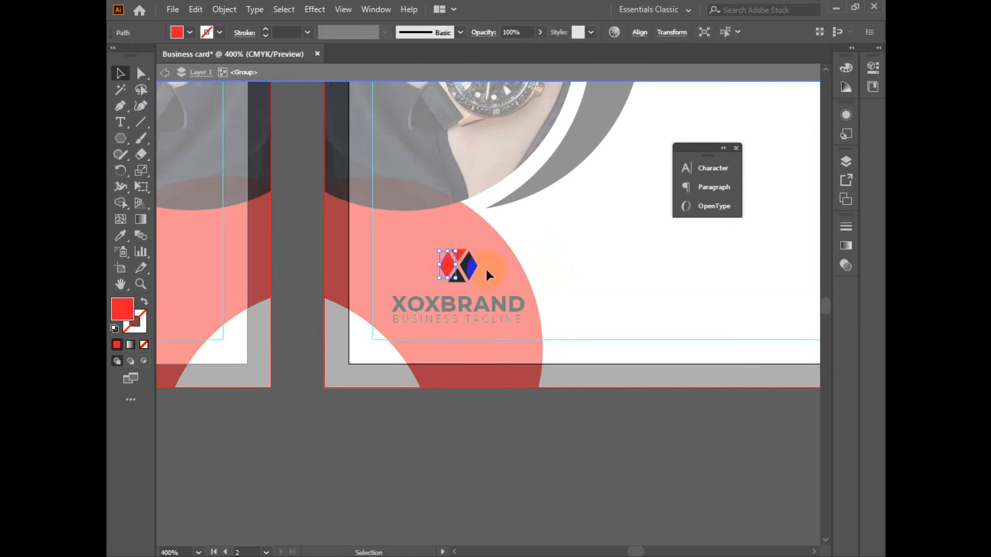
left_click_drag(540, 187, 540, 460)
left_click_drag(544, 132, 524, 422)
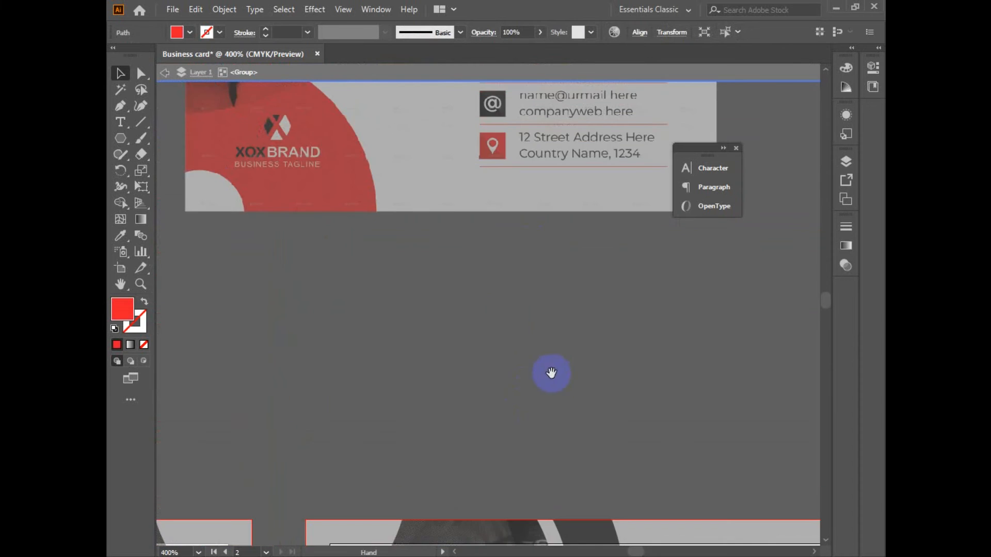
left_click_drag(551, 373, 580, 449)
scroll(500, 250, "down", 10)
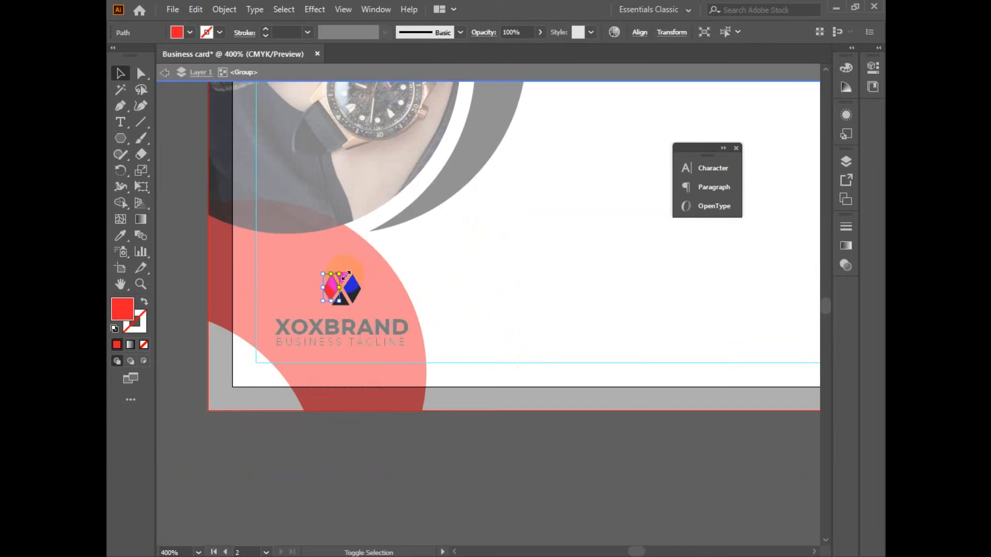
Step: Recolour the two red pieces of the copied logo symbol with the dark grey of its other pieces
left_click(504, 257)
scroll(335, 248, "up", 2)
left_click_drag(336, 248, 435, 282)
left_click(443, 345)
double_click(127, 308)
left_click_drag(290, 467, 288, 447)
key("Escape")
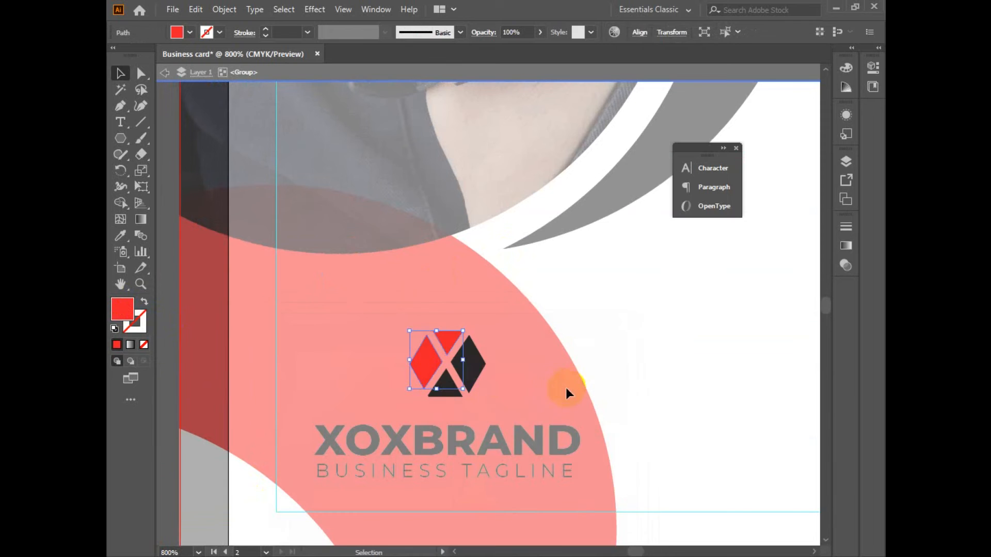
left_click(475, 353)
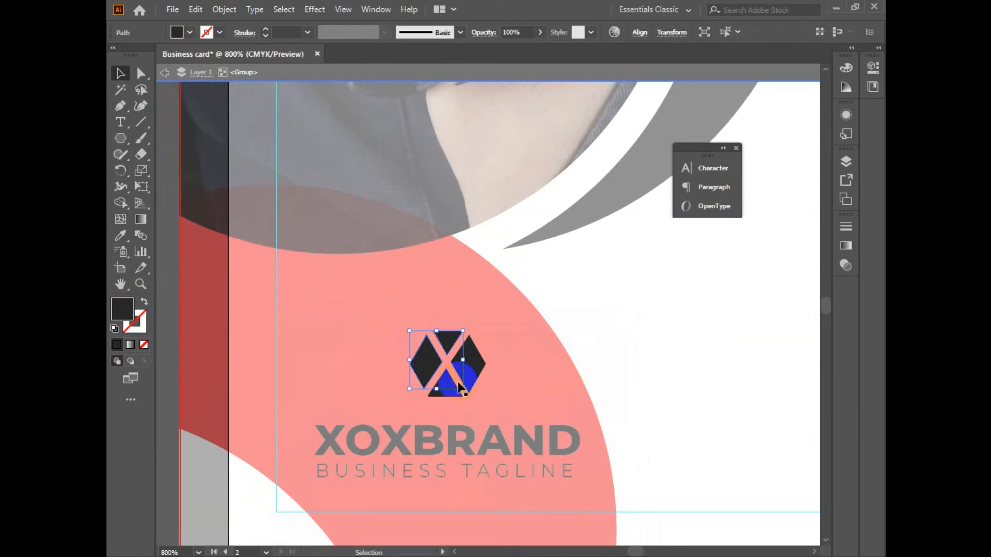
Step: Fill the symbol's lower and right-hand pieces with white (ffffff) and leave isolation mode
double_click(127, 312)
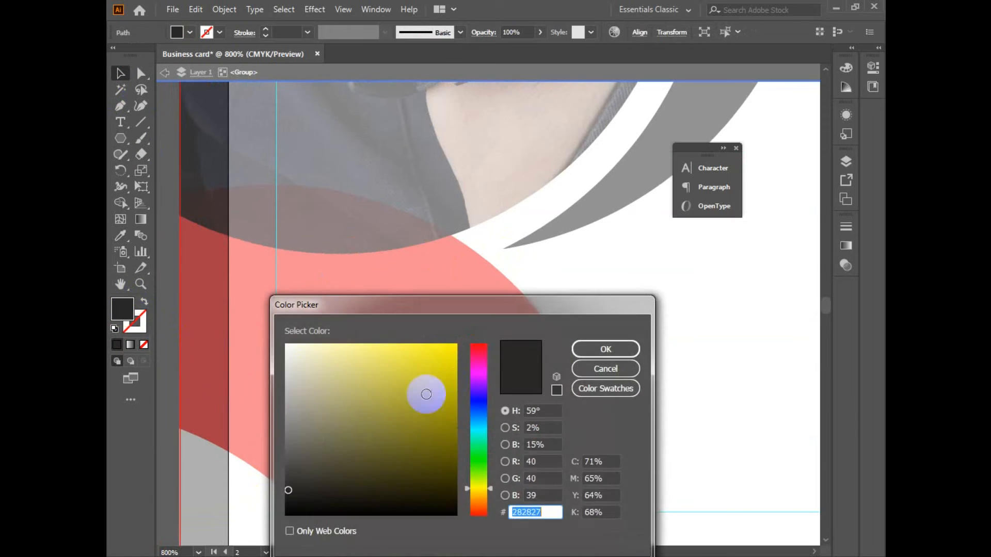
left_click_drag(423, 391, 287, 346)
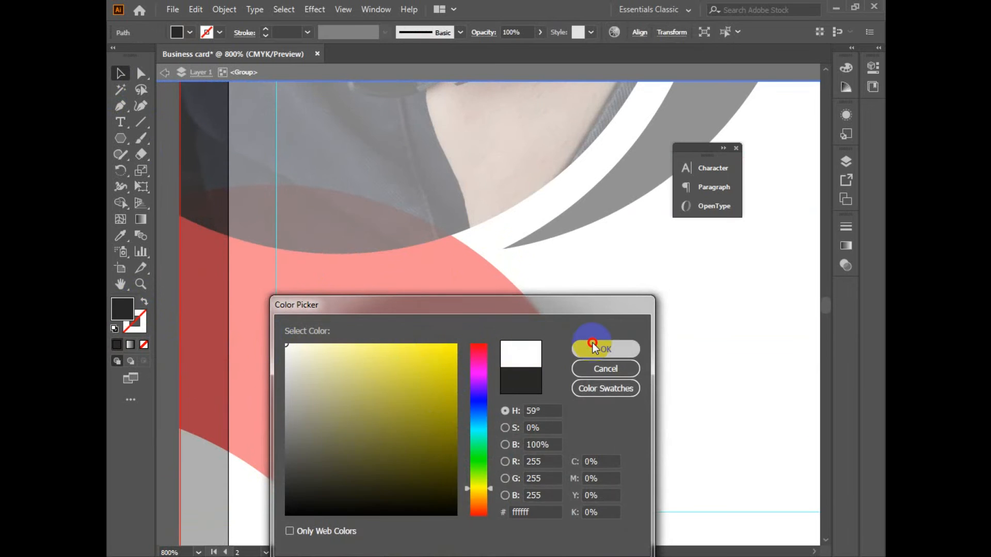
left_click(593, 345)
key("ctrl+minus")
left_click(659, 336)
Step: Examine the reference back card's logo text colours against the copied logo on the second card
left_click_drag(604, 388, 425, 257)
left_click_drag(454, 87, 504, 421)
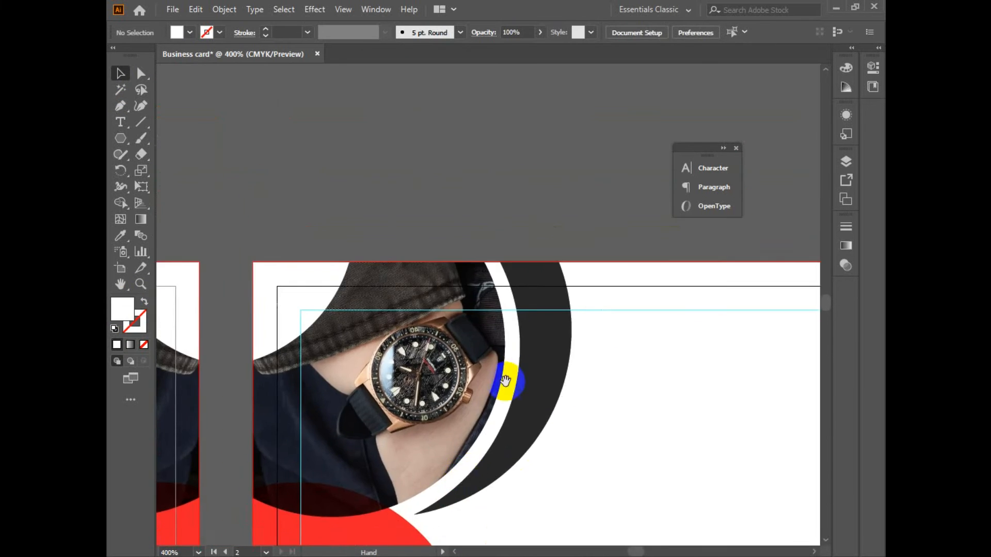
key("ctrl+minus")
key("ctrl+minus")
left_click_drag(504, 361, 516, 418)
left_click_drag(457, 309, 407, 309)
key("ctrl+plus")
key("ctrl+plus")
left_click_drag(212, 282, 385, 339)
Step: Ungroup the copied XOXBRAND name and its tagline into separate text objects
double_click(480, 330)
key("Escape")
right_click(472, 326)
left_click(531, 327)
right_click(493, 326)
left_click(535, 201)
Step: Colour the word BRAND in the second card's XOXBRAND text white (ffffff)
left_click(494, 338)
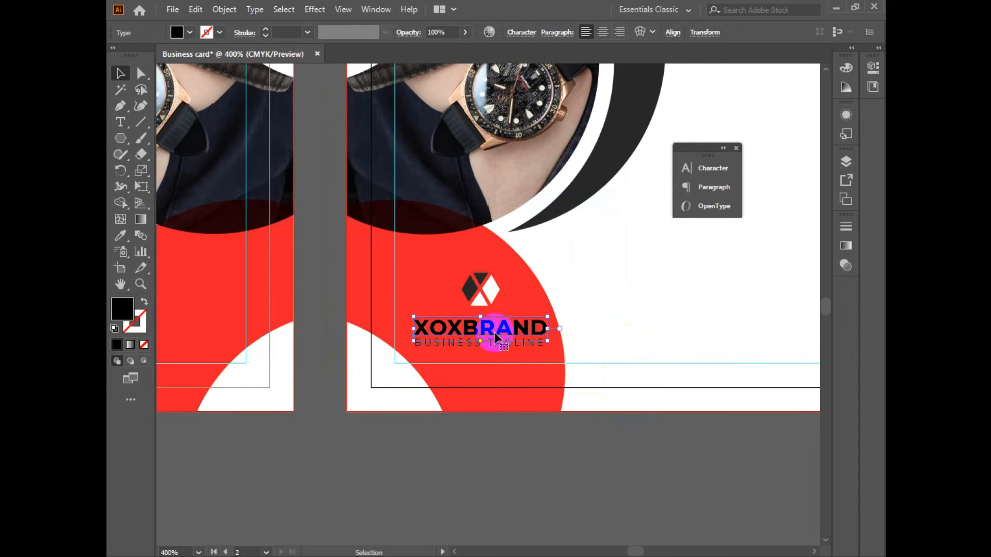
left_click(124, 126)
left_click_drag(463, 330, 549, 328)
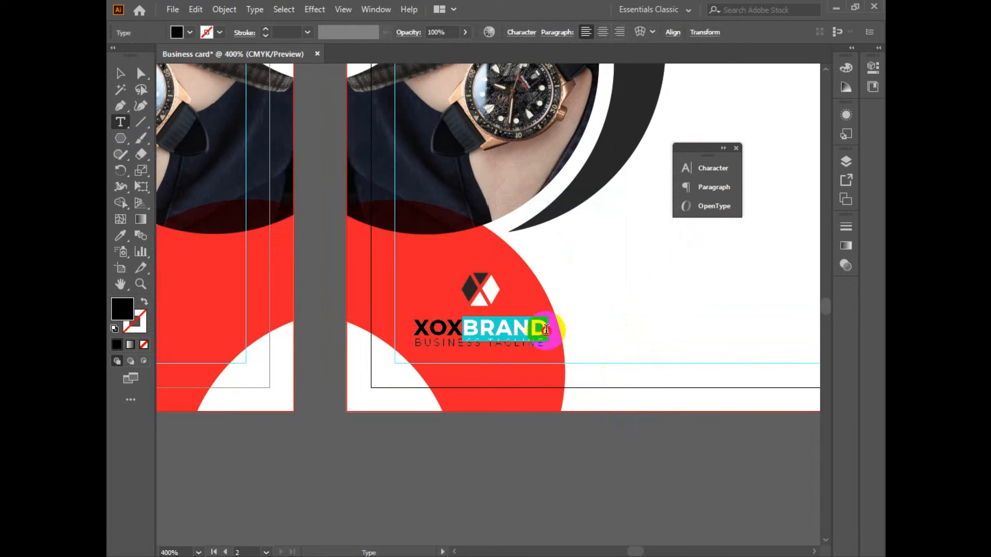
double_click(122, 309)
left_click_drag(312, 354, 261, 332)
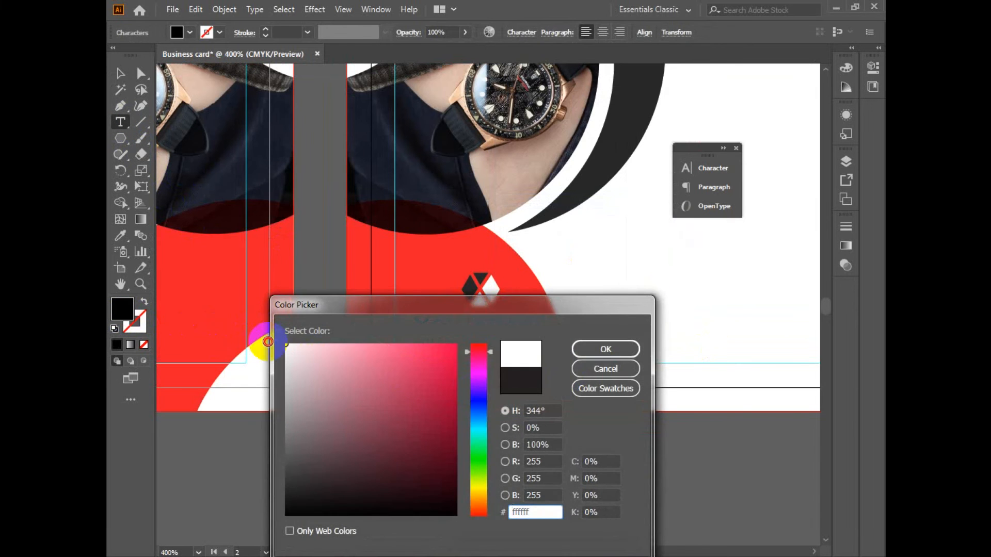
left_click(637, 350)
left_click(120, 78)
Step: Fill the second card's BUSINESS TAGLINE text with white (ffffff)
left_click(496, 344)
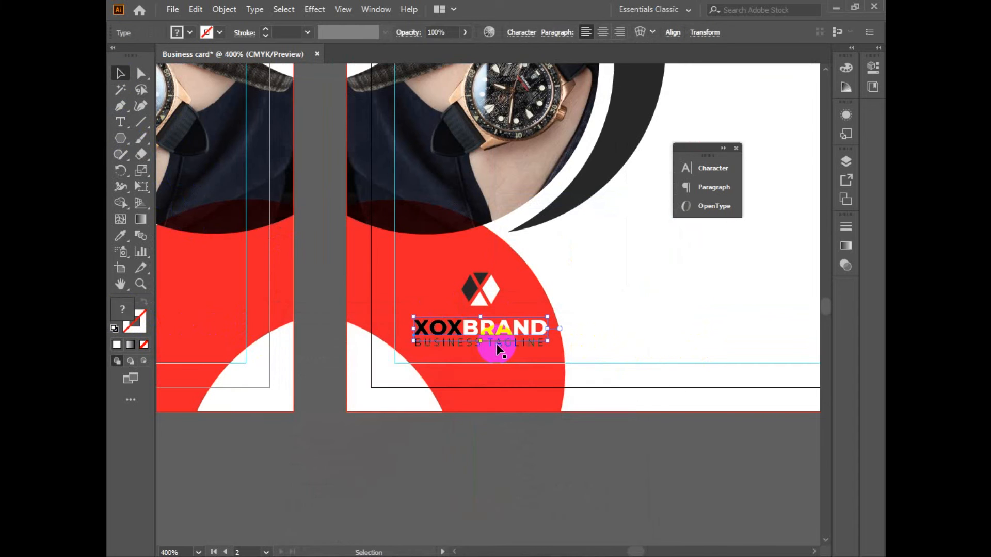
double_click(123, 310)
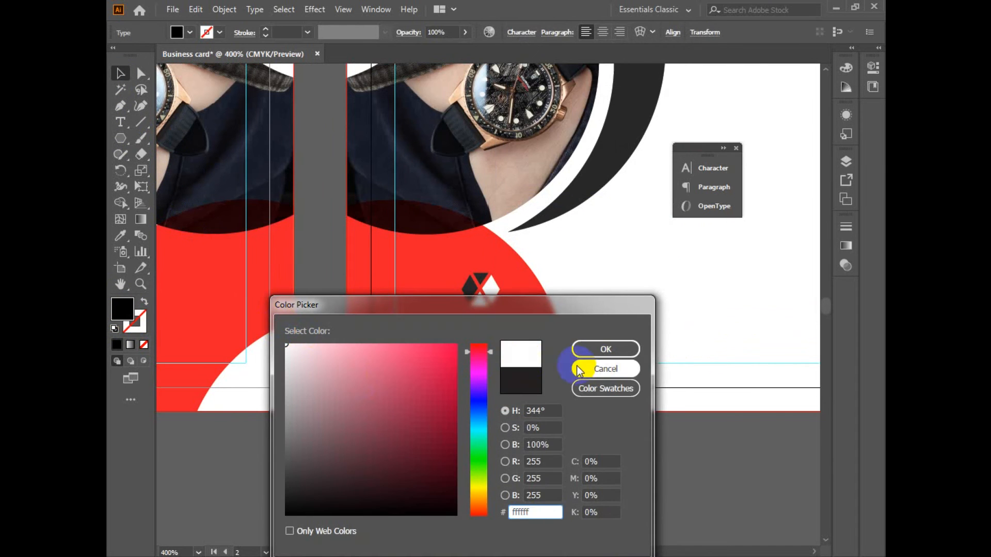
left_click(605, 349)
left_click(602, 472)
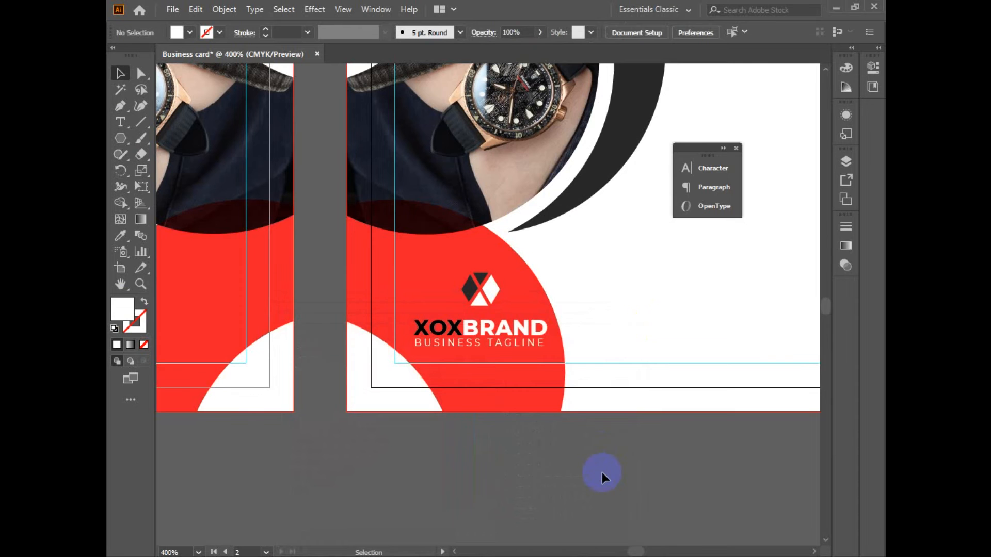
Step: Group the second card's logo symbol, brand name and tagline
left_click_drag(603, 329, 598, 351)
left_click(465, 314)
left_click(493, 370, "shift")
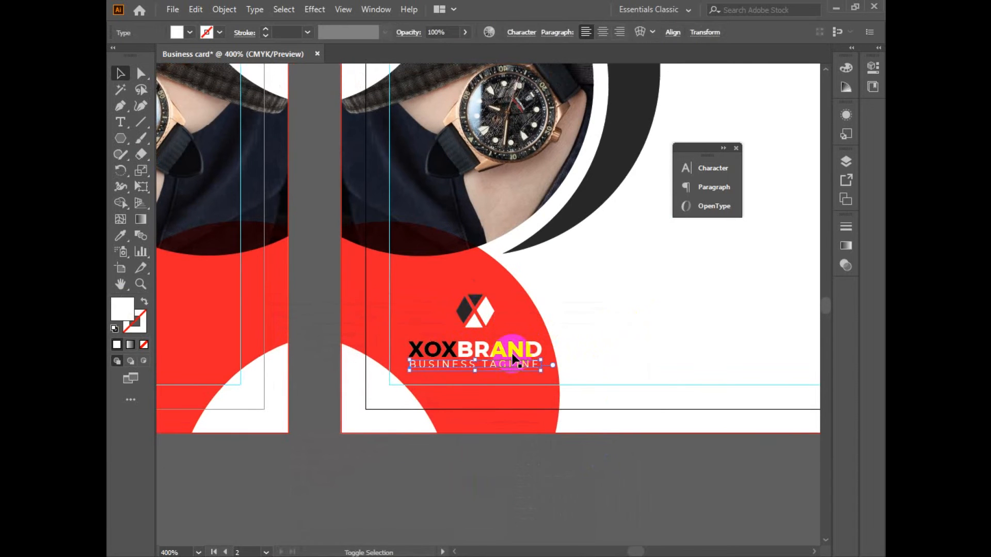
left_click(474, 324, "shift")
left_click(474, 324, "shift")
key("ctrl+g")
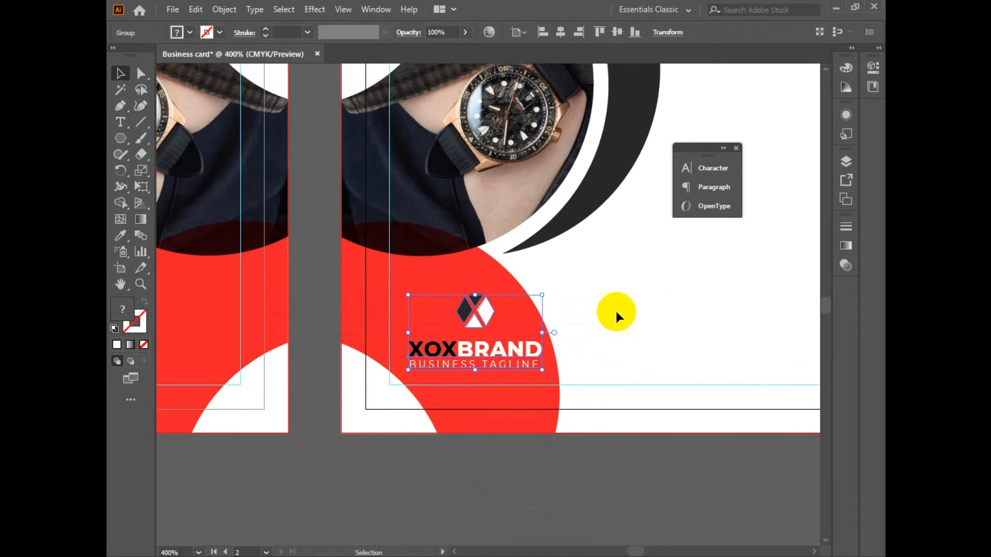
Step: Check the reference back card's text layout and start a new point text in the second card's blank area
left_click_drag(640, 184, 531, 402)
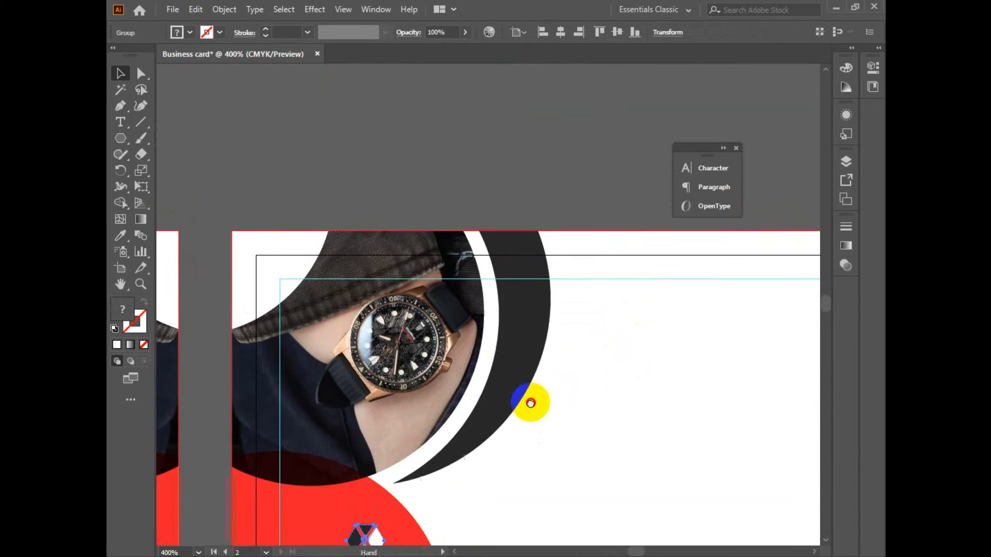
left_click(533, 315, "ctrl+alt")
left_click(536, 309, "ctrl+alt")
left_click_drag(592, 360, 605, 397)
left_click(557, 279, "ctrl+alt")
left_click_drag(555, 280, 590, 288)
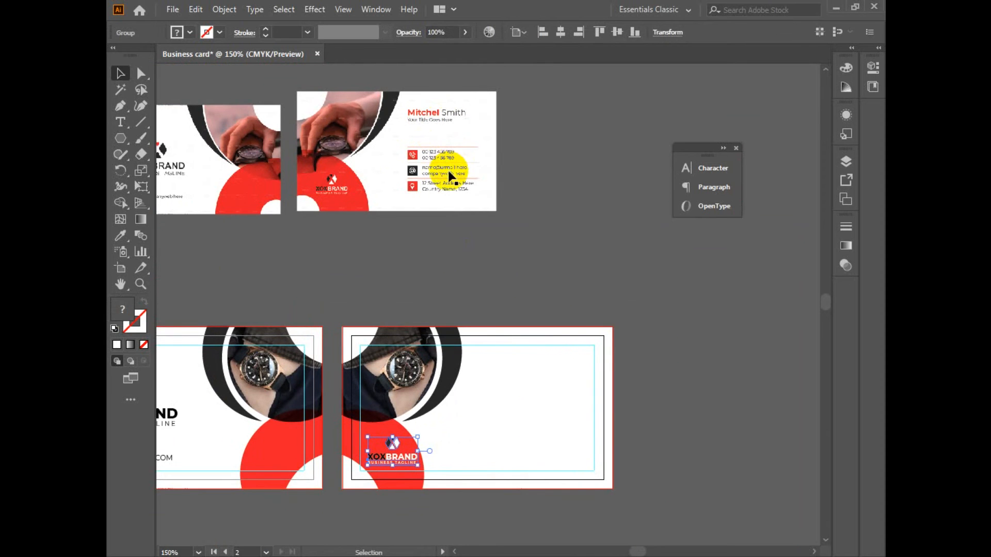
left_click_drag(540, 399, 559, 405)
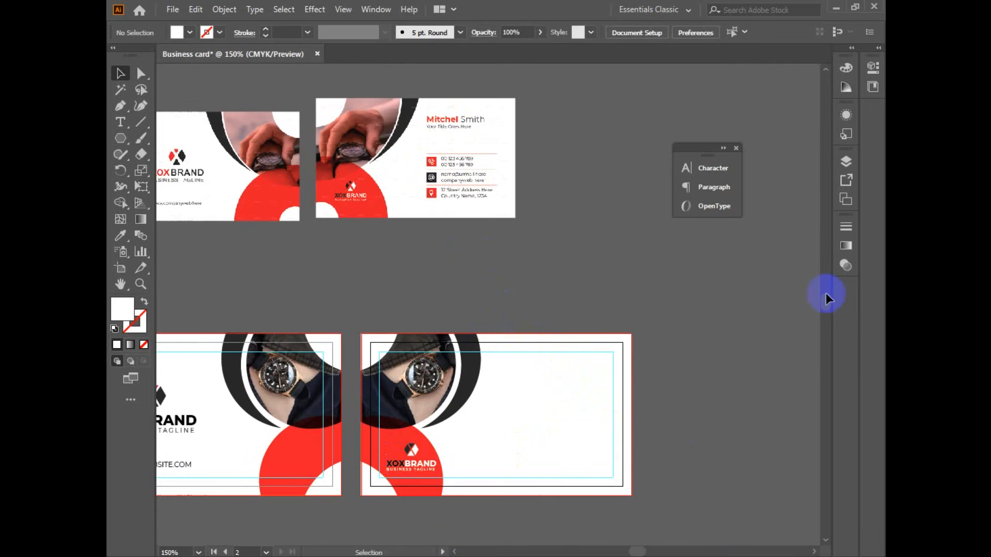
key("t")
left_click(528, 397)
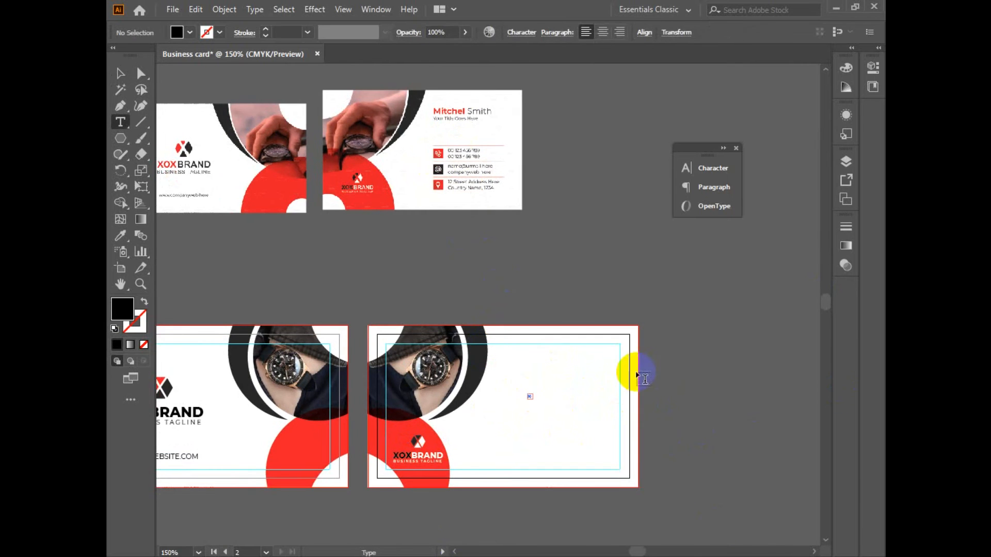
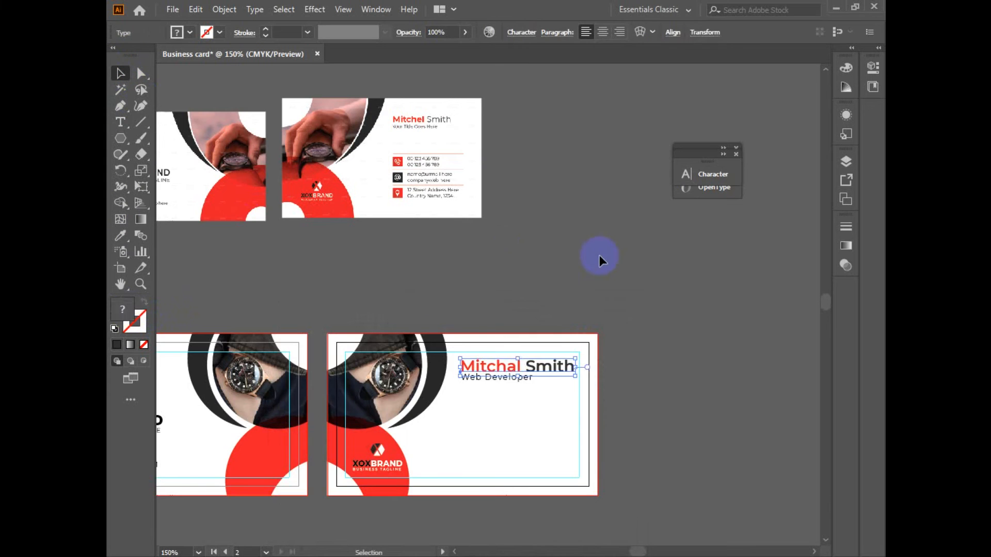
Step: Examine the reference back card's contact details and compare them with the space under the second card's job title
left_click(464, 378)
left_click_drag(559, 431, 546, 370)
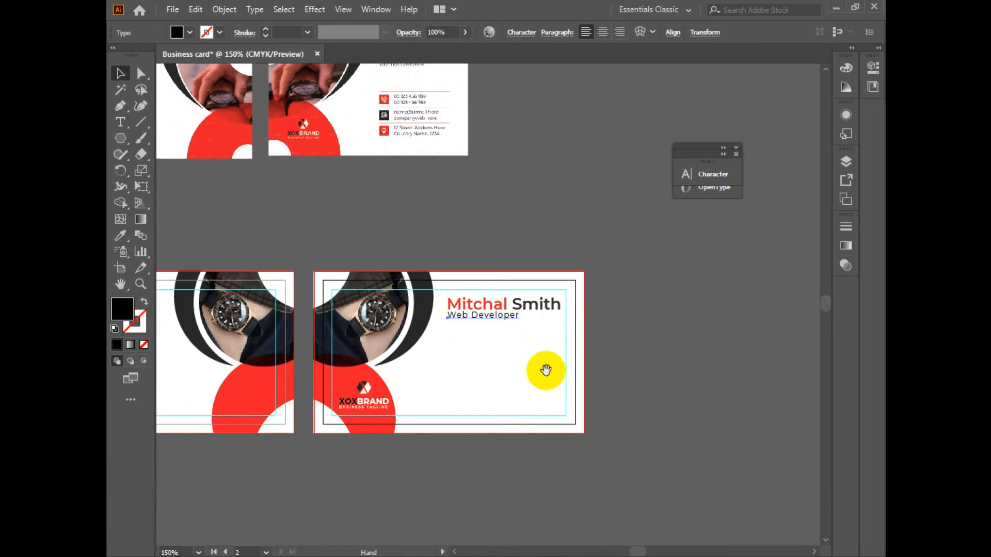
left_click(671, 346)
left_click_drag(673, 348, 657, 384)
left_click(403, 207, "ctrl")
left_click(403, 207, "ctrl")
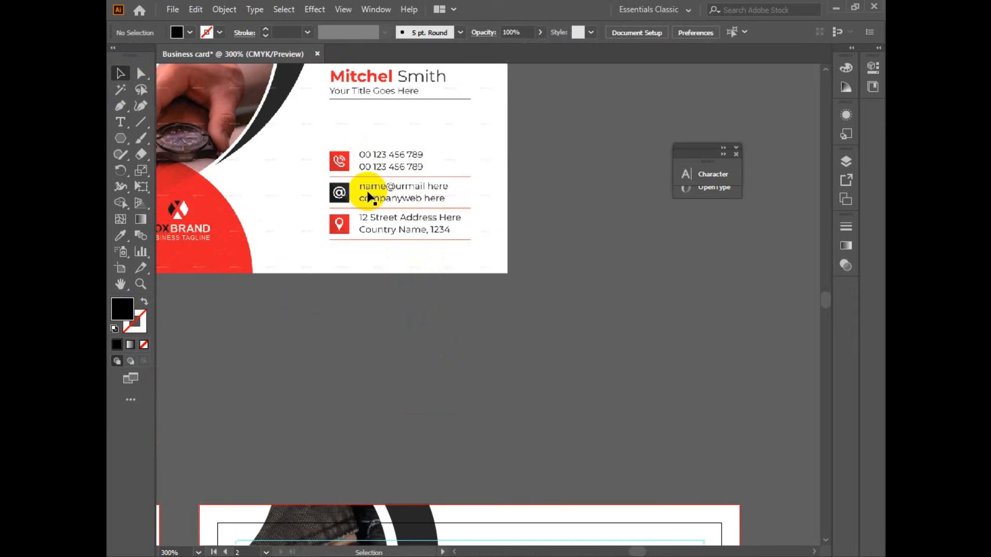
left_click(462, 317, "ctrl+alt")
left_click_drag(467, 331, 447, 215)
left_click_drag(509, 313, 442, 199)
left_click_drag(465, 301, 437, 254)
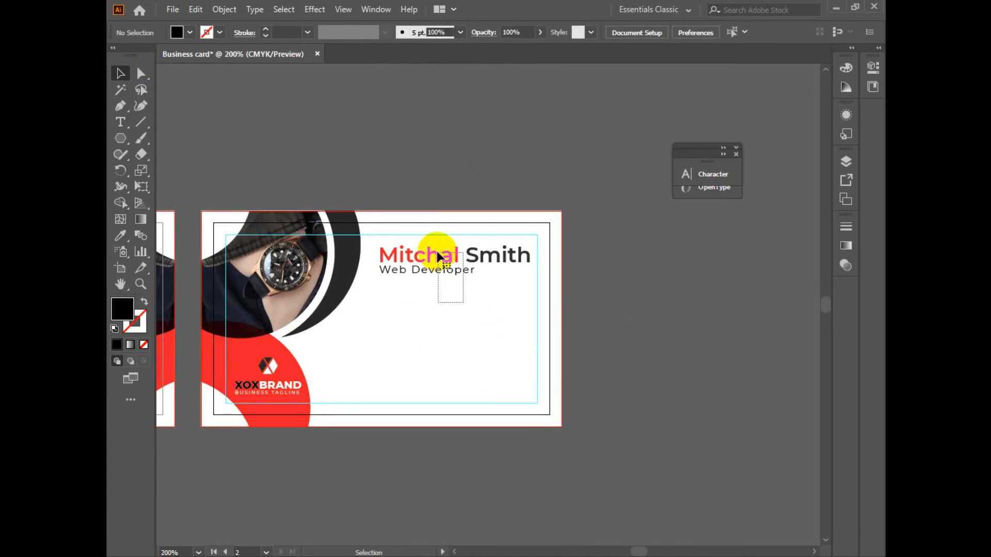
Step: Add a point text with two lines of phone numbers in the blank area below the second card's job title
left_click(617, 316)
left_click(525, 314, "ctrl+alt")
left_click_drag(515, 312, 535, 356)
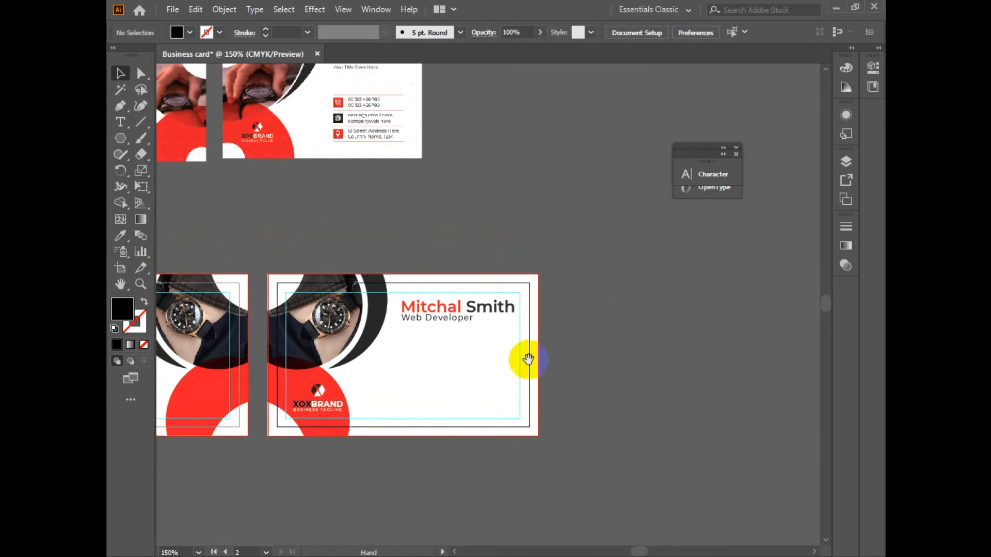
key("t")
left_click(423, 369)
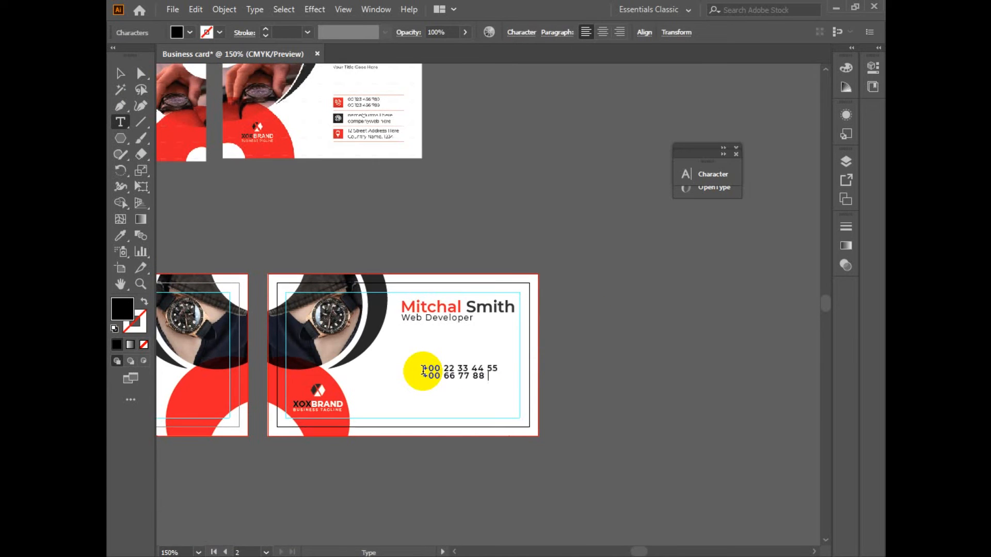
key("Escape")
Step: Duplicate the phone number text just below itself and replace its two lines with the contact's e-mail and website.com
mouse_move(480, 377)
left_mouse_down()
mouse_move(476, 401)
mouse_move(482, 391)
left_mouse_up()
left_click(579, 375)
double_click(476, 387)
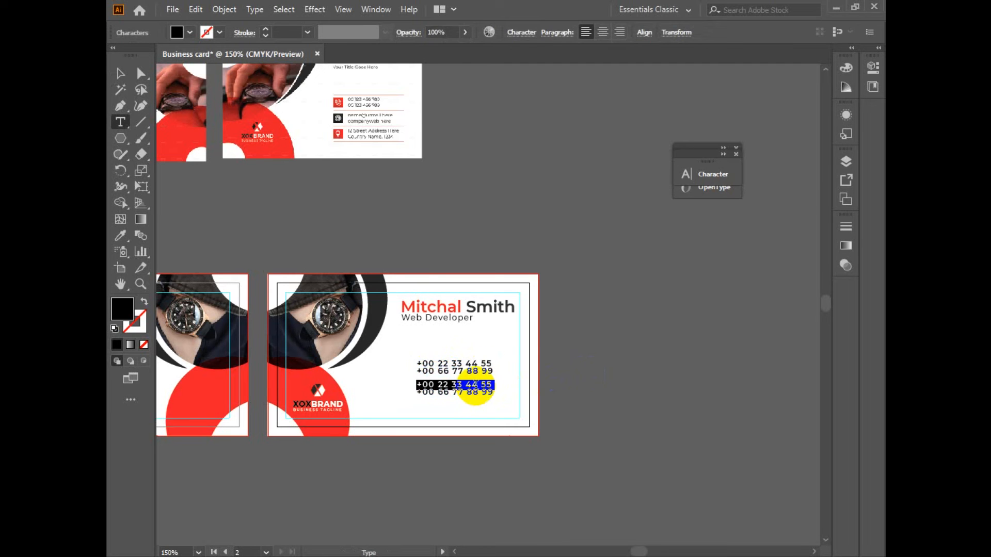
type("youru")
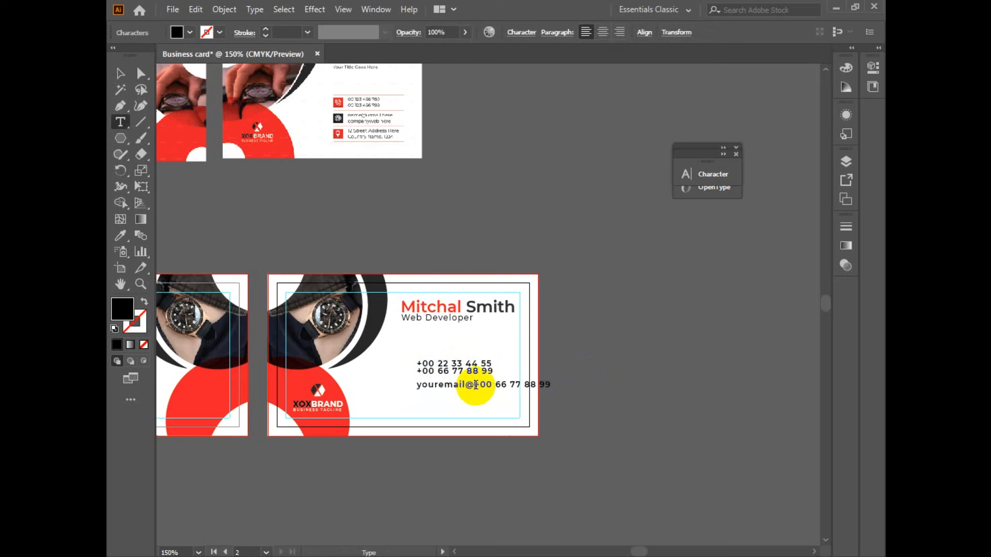
key("Delete")
key("Delete")
key("Delete")
key("Delete")
key("Delete")
key("Delete")
key("Delete")
key("Delete")
key("Delete")
key("Delete")
key("Delete")
key("Delete")
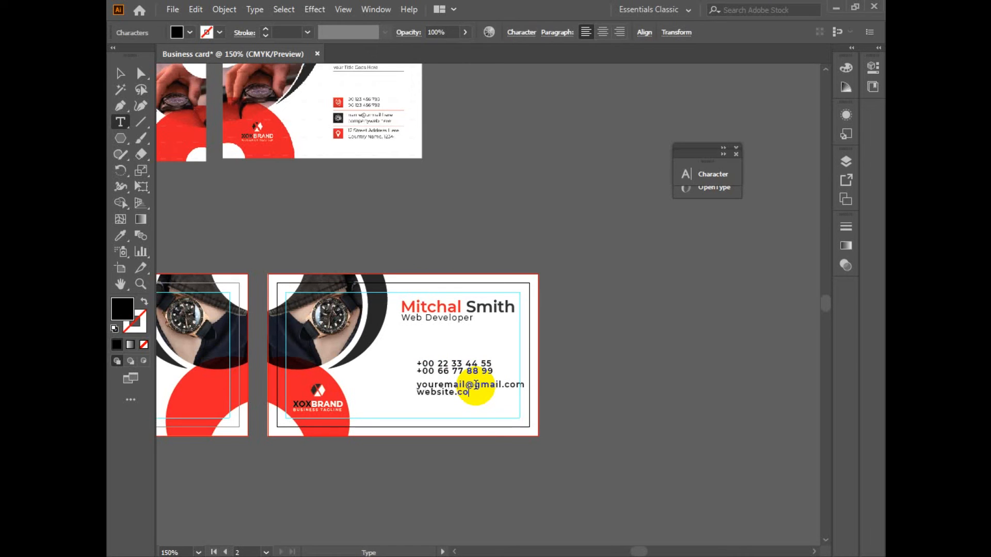
key("Escape")
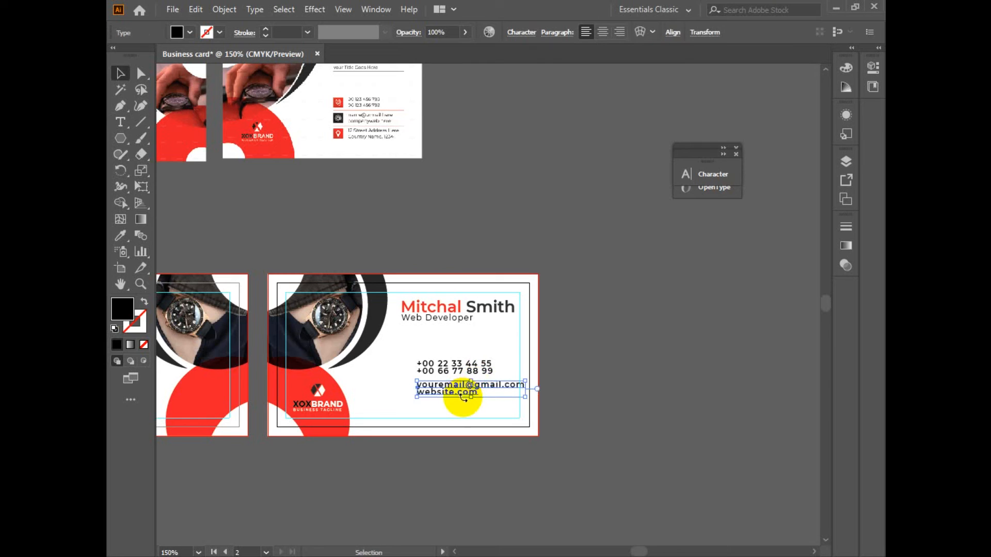
Step: Duplicate the e-mail and website text below itself and replace its lines with "Street Address here" and "City, Country"
left_click_drag(456, 390, 450, 410, "alt")
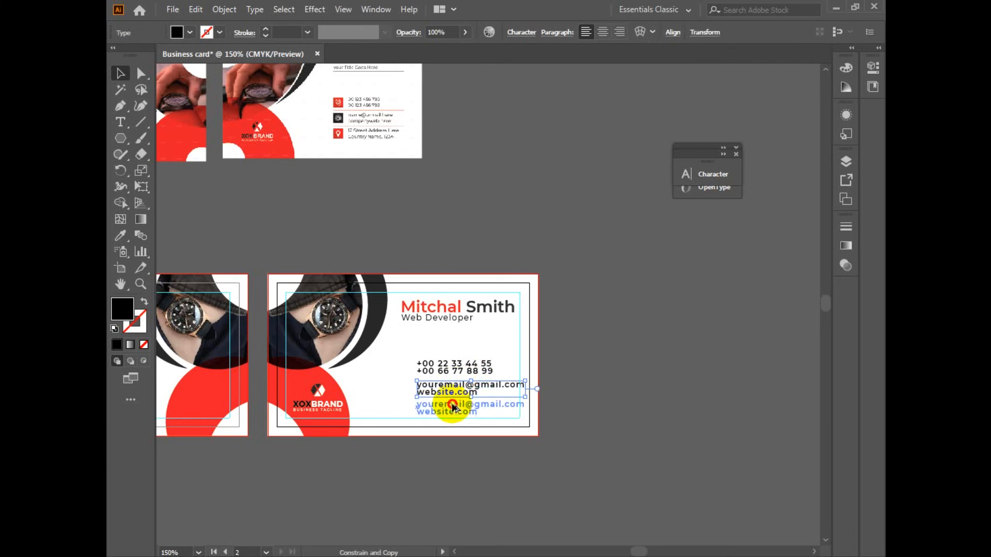
triple_click(450, 410)
type("St")
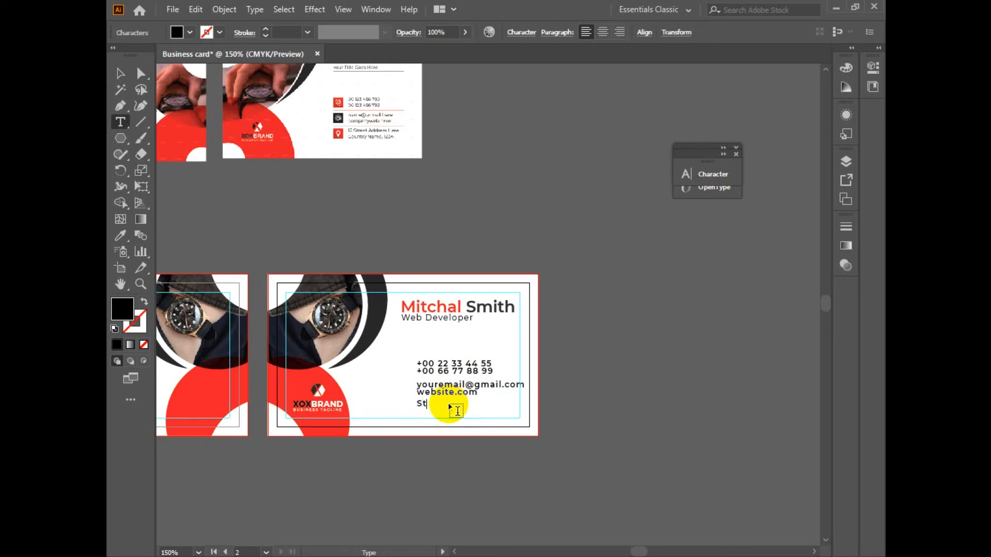
type("reet ADd")
key("Escape")
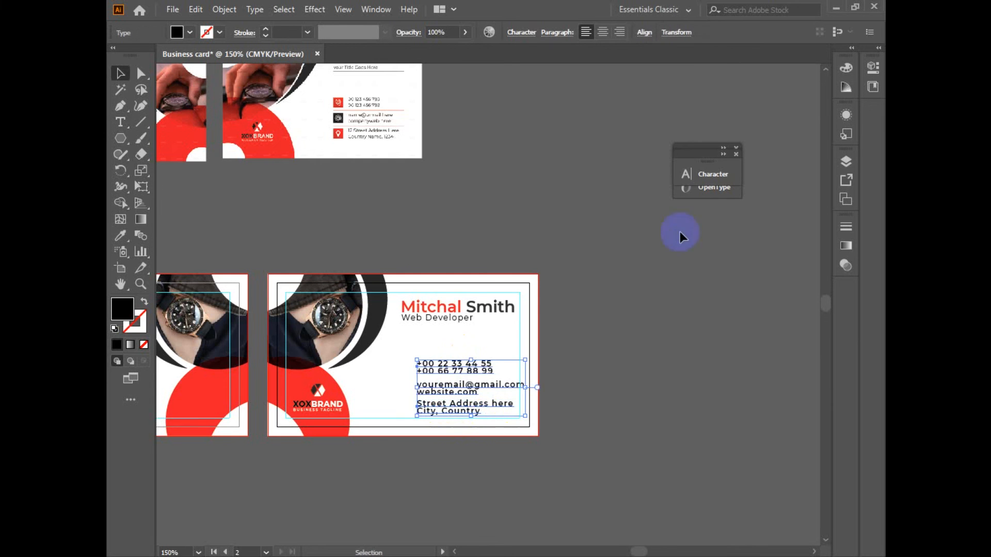
Step: Tighten the character spacing of the three contact text blocks on the second card
left_click(703, 174)
left_click(586, 425)
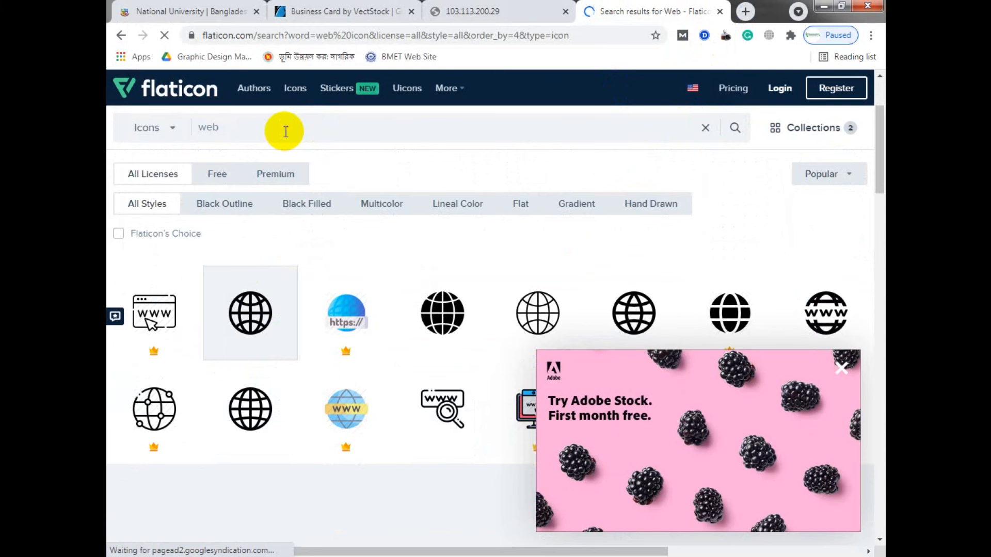
Step: Switch to Flaticon in the browser, search its icons for "street sign" and look through the results
double_click(286, 132)
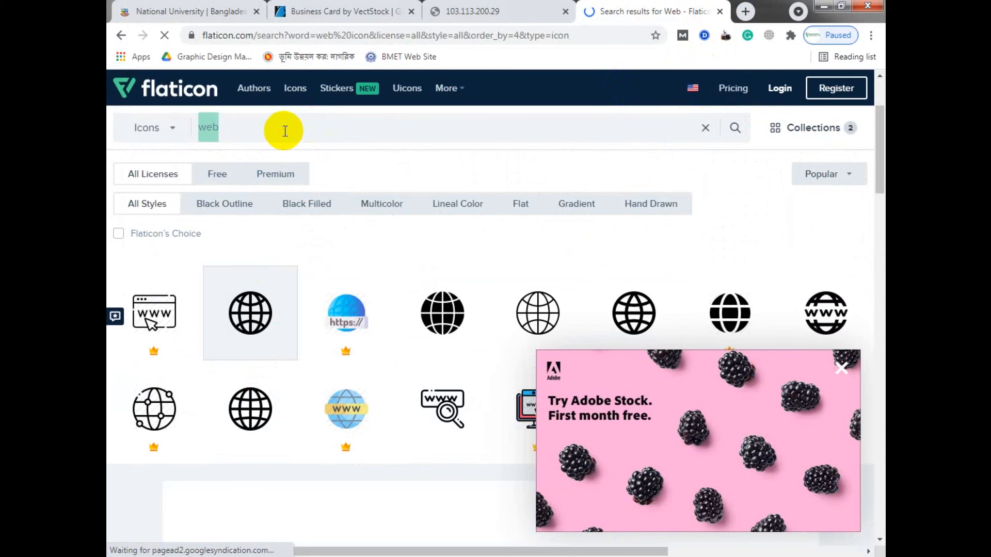
type("street")
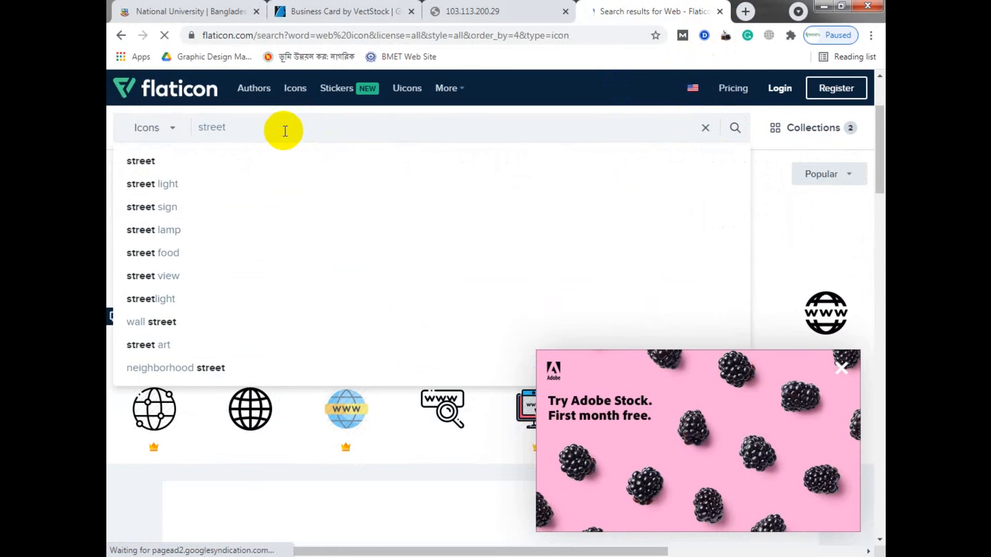
key("Down")
key("Down")
key("Return")
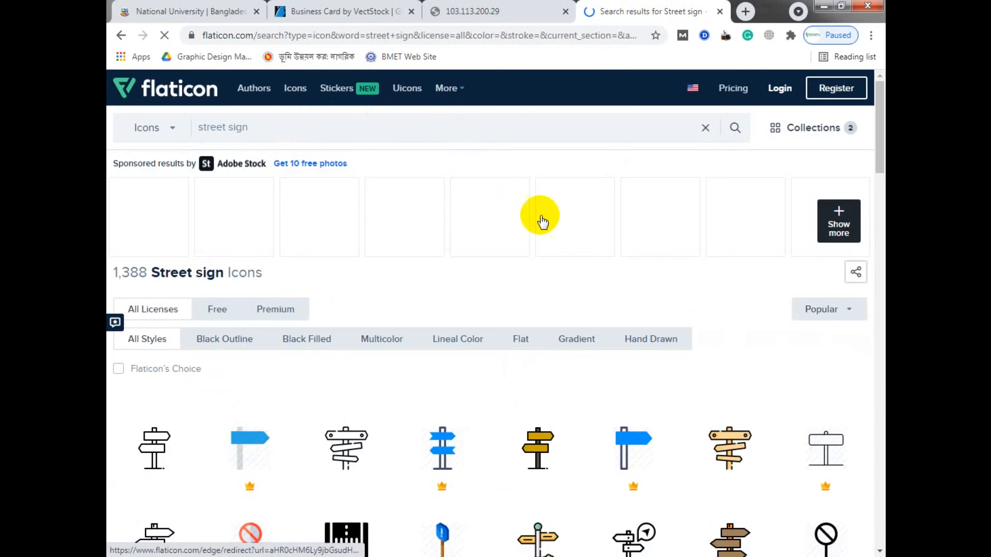
scroll(769, 367, "down", 7)
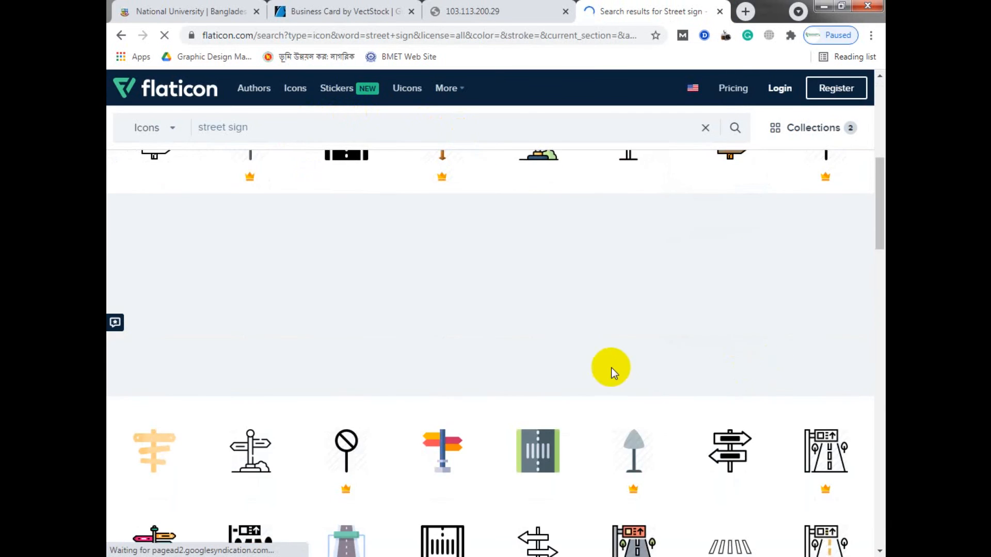
scroll(723, 370, "down", 2)
scroll(454, 232, "up", 2)
scroll(453, 228, "down", 5)
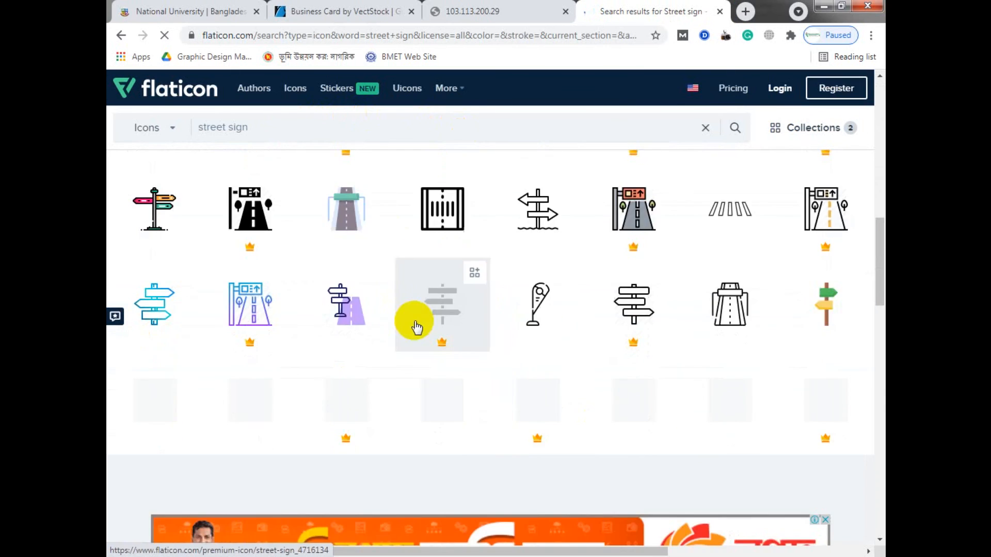
scroll(409, 325, "up", 8)
Step: Search Flaticon's icons for "map" and add the solid black location pin to the icon collection
left_click_drag(269, 129, 109, 133)
type("map")
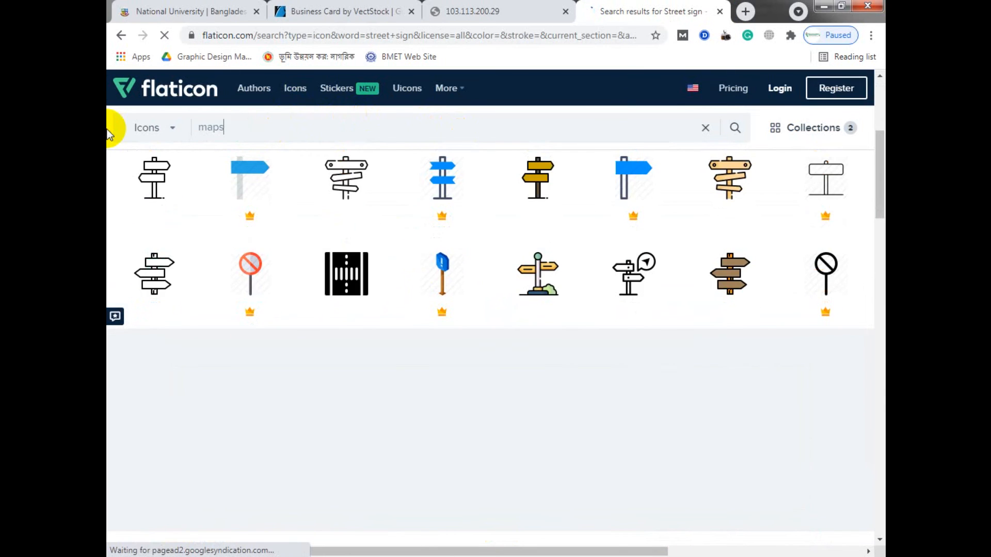
key("Return")
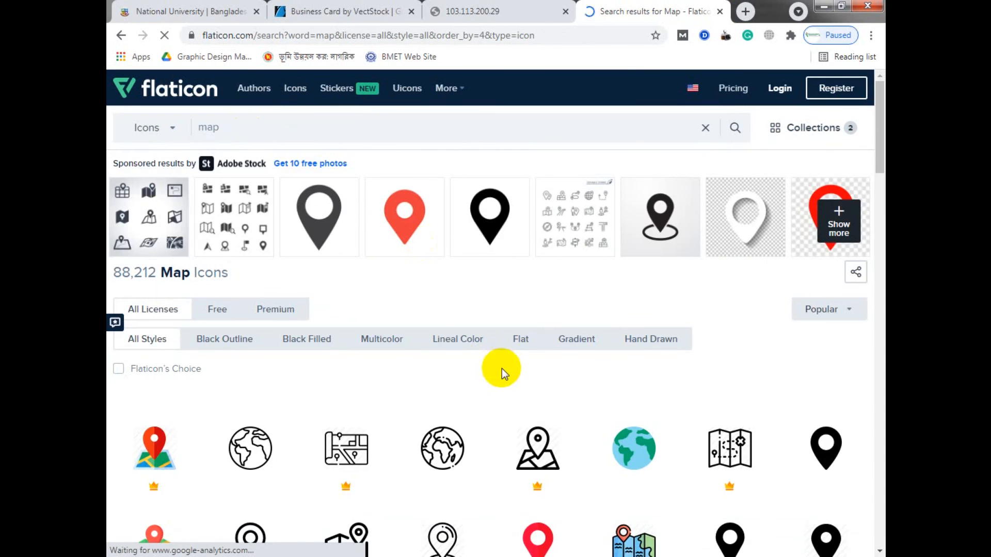
left_click(852, 413)
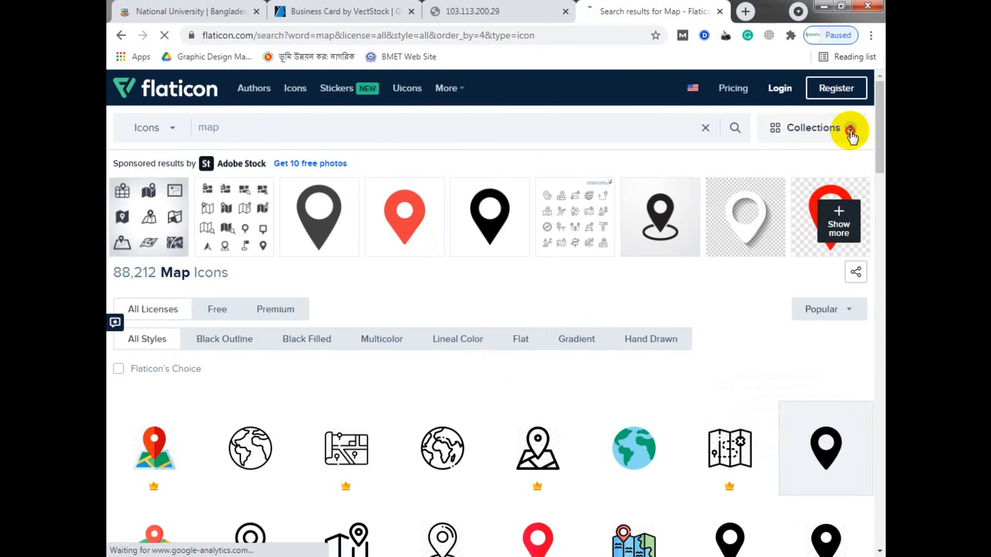
Step: Download the icon collection in EPS format as a free download and show the zip file in its folder
left_click(849, 128)
left_click(764, 534)
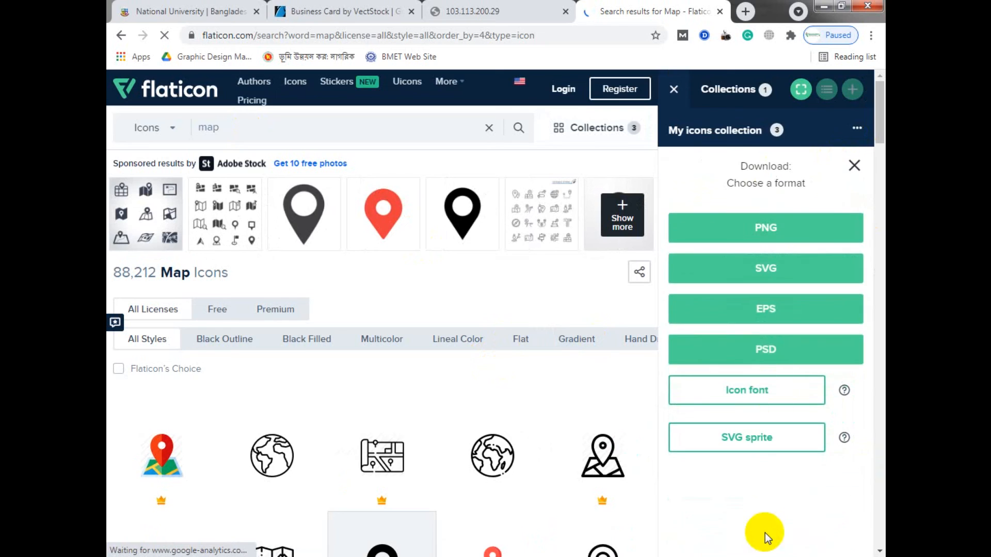
left_click(769, 283)
left_click(593, 281)
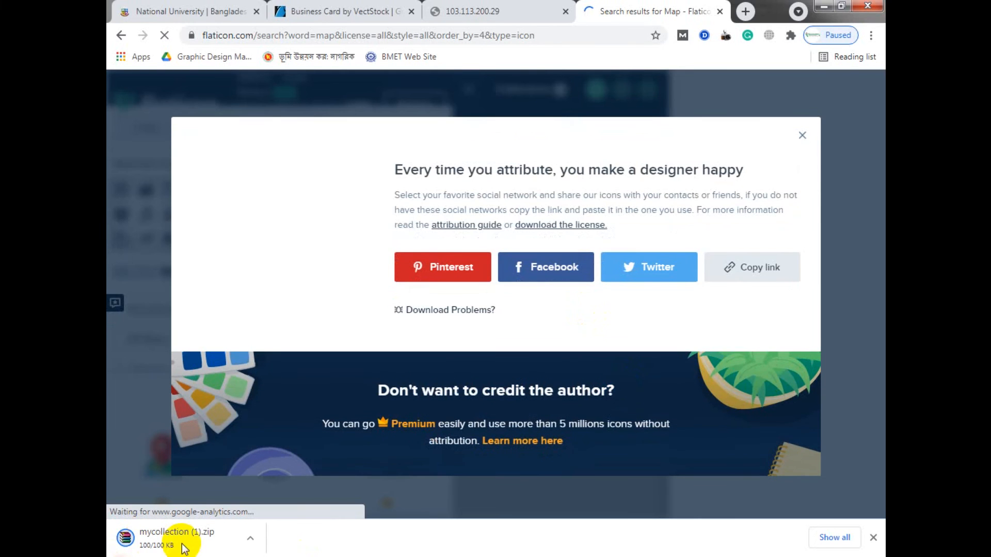
left_click(184, 549)
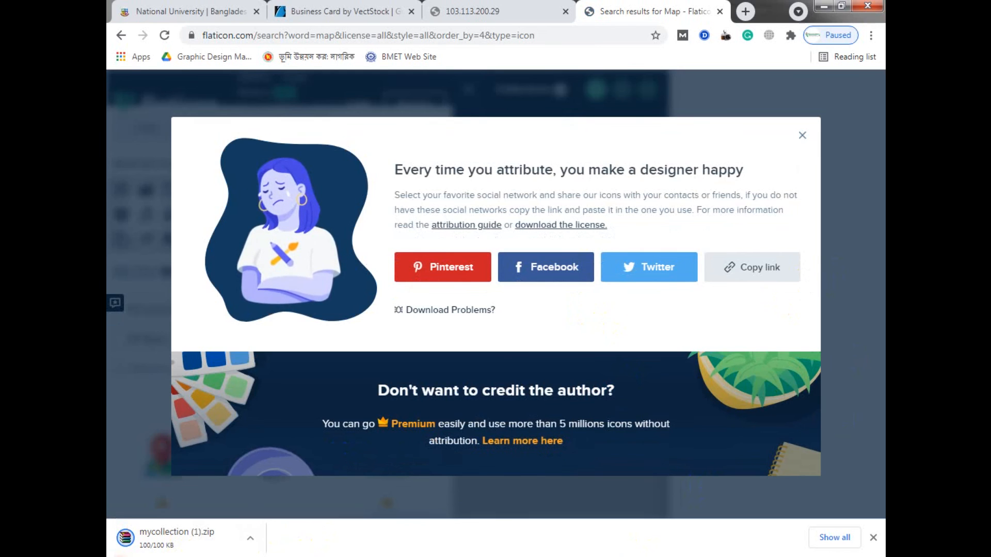
left_click(250, 539)
left_click(296, 493)
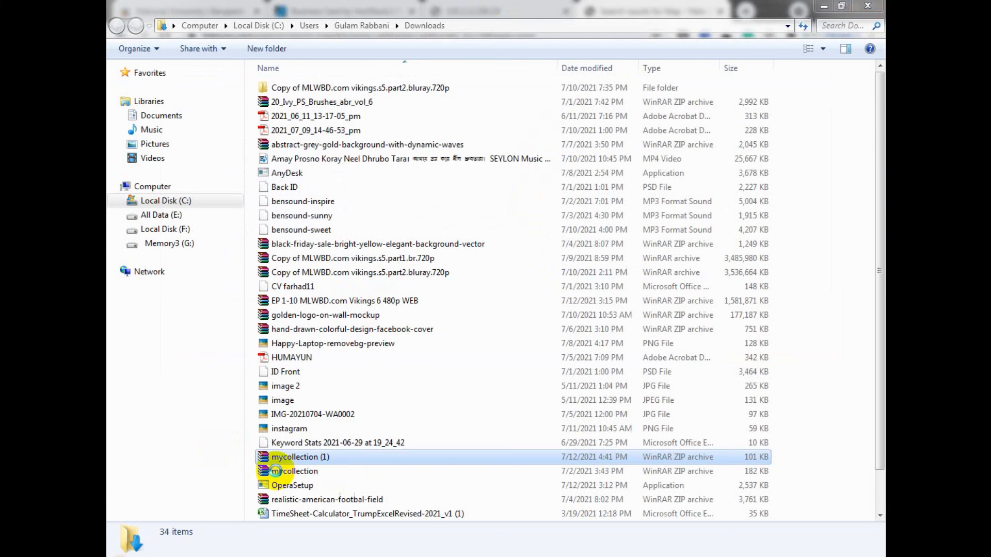
Step: Create a folder named New folder in Downloads and move the mycollection (1) archive into it
left_click(334, 461)
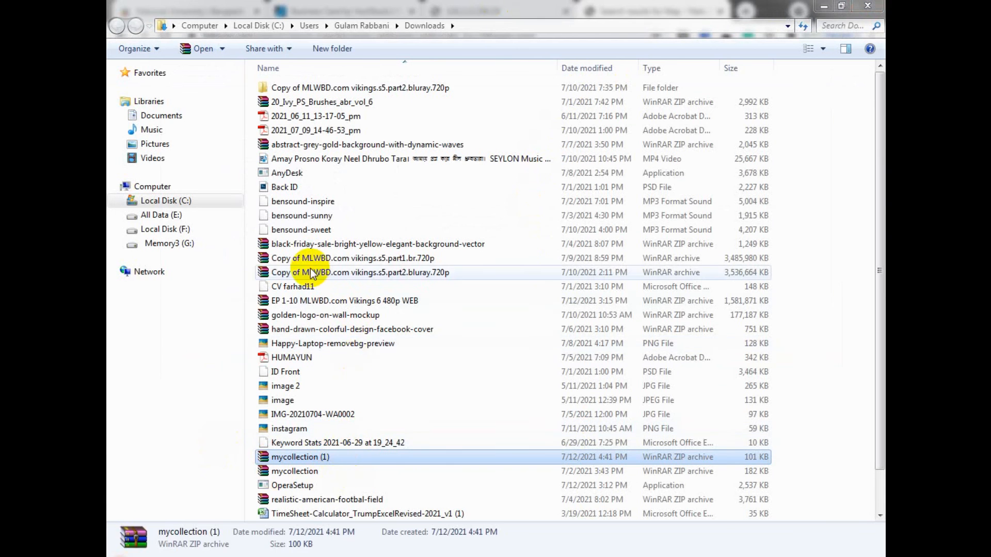
left_click(456, 1)
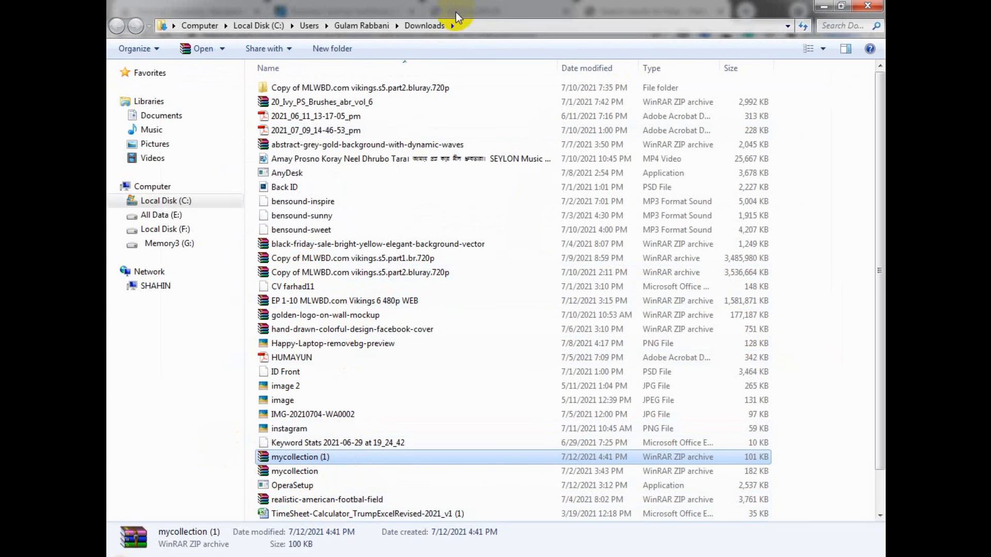
left_click(346, 50)
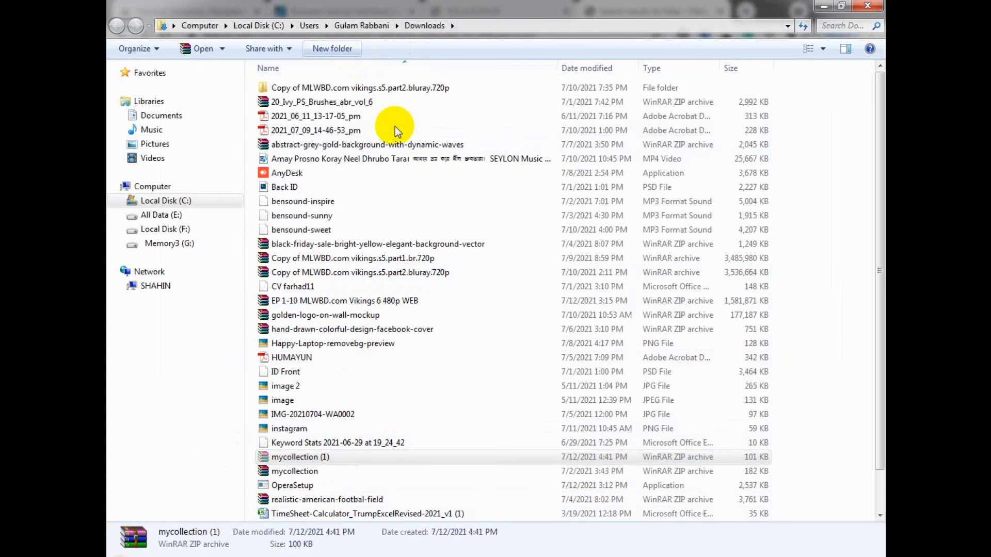
key("Return")
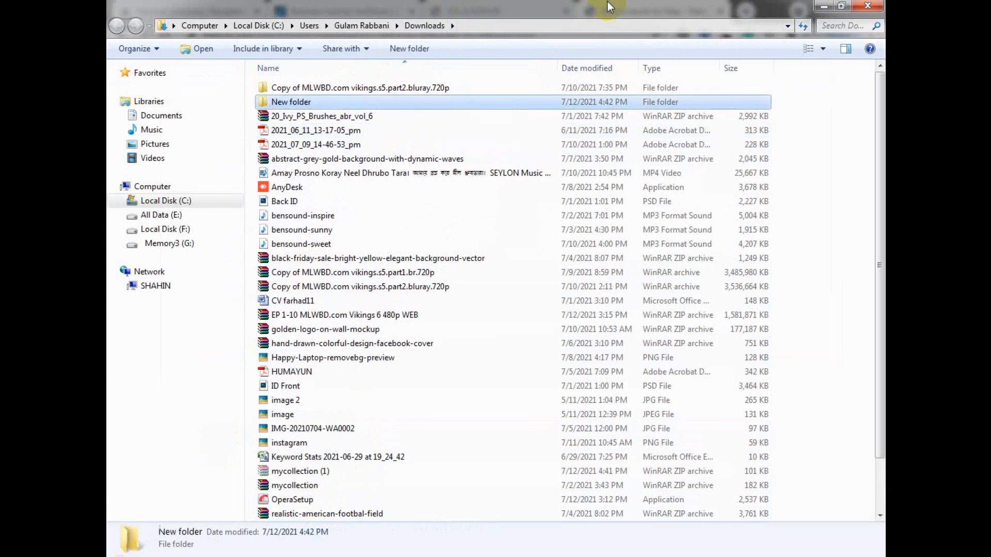
key("Return")
double_click(608, 7)
key("ctrl+v")
left_click(455, 30)
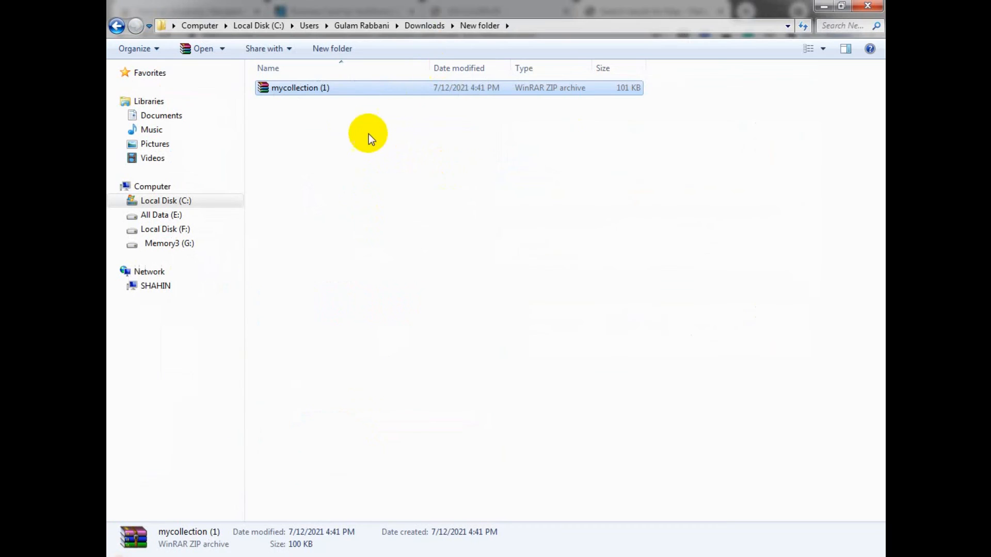
Step: Extract the mycollection (1) archive into a folder of the same name and delete the zip file
right_click(299, 88)
left_click(482, 128)
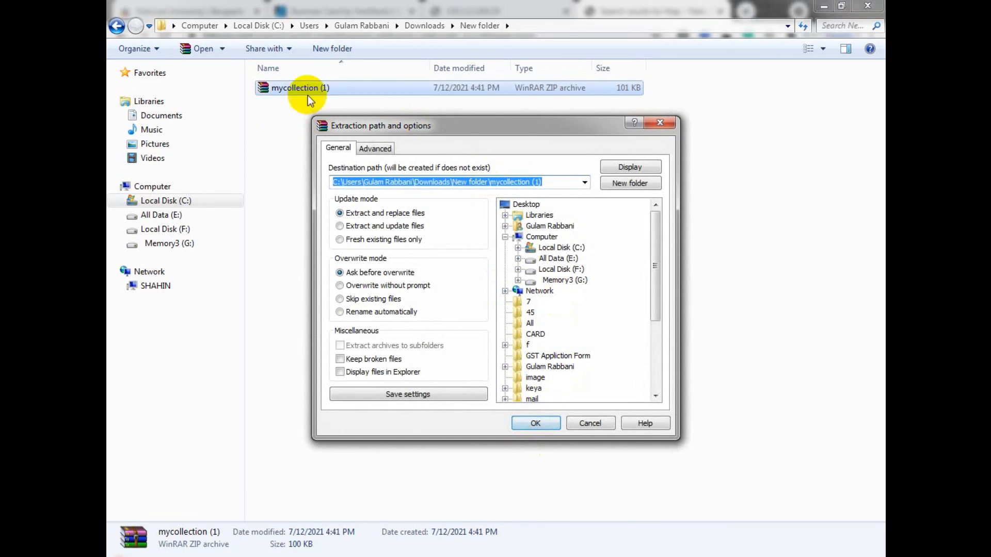
left_click(537, 422)
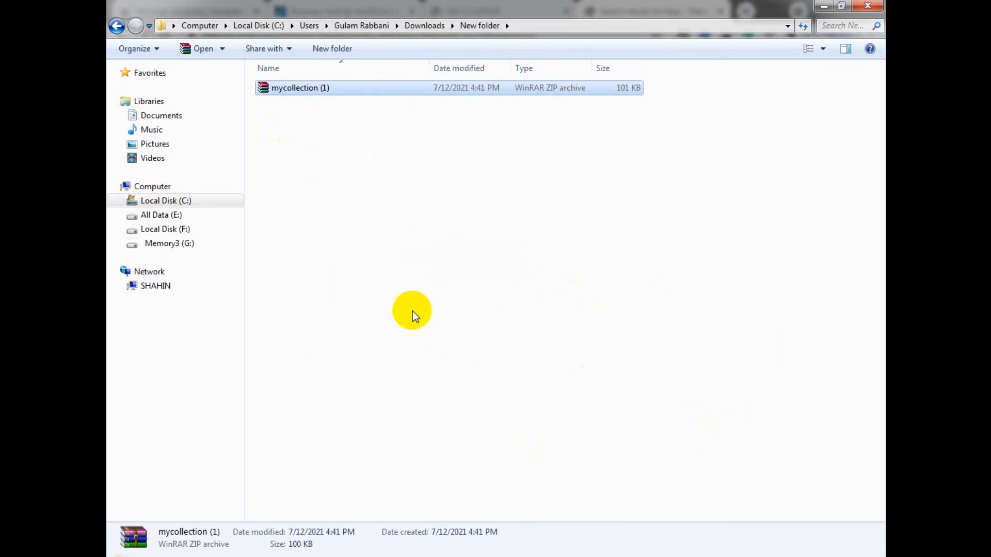
key("Delete")
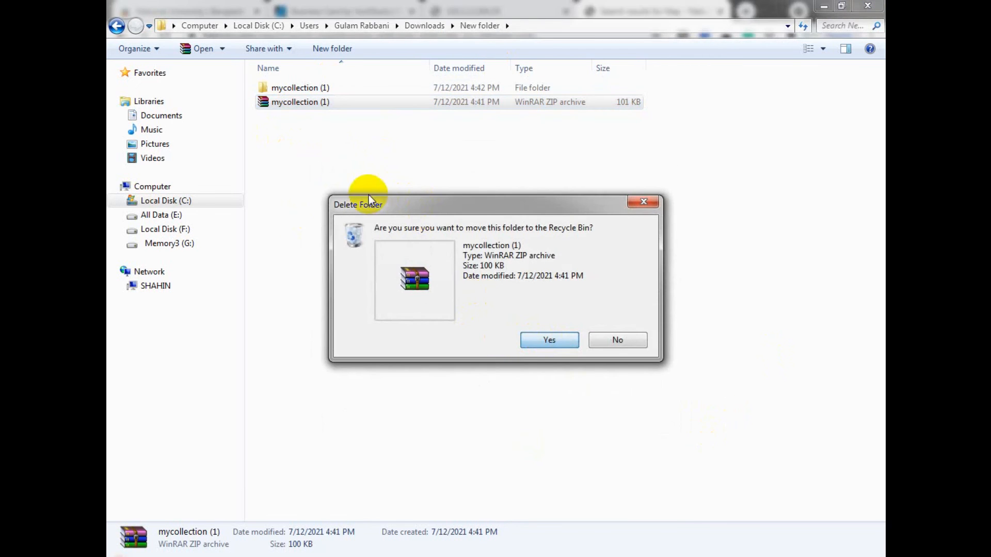
left_click(542, 338)
Step: Delete everything except the eps folder from the extracted mycollection (1) folder and open the eps folder
double_click(318, 91)
left_click_drag(348, 199, 283, 100)
key("Delete")
key("Return")
left_click(291, 94)
double_click(291, 94)
Step: Open the 001-phone-call-button EPS file in Illustrator
left_click_drag(328, 181, 332, 86)
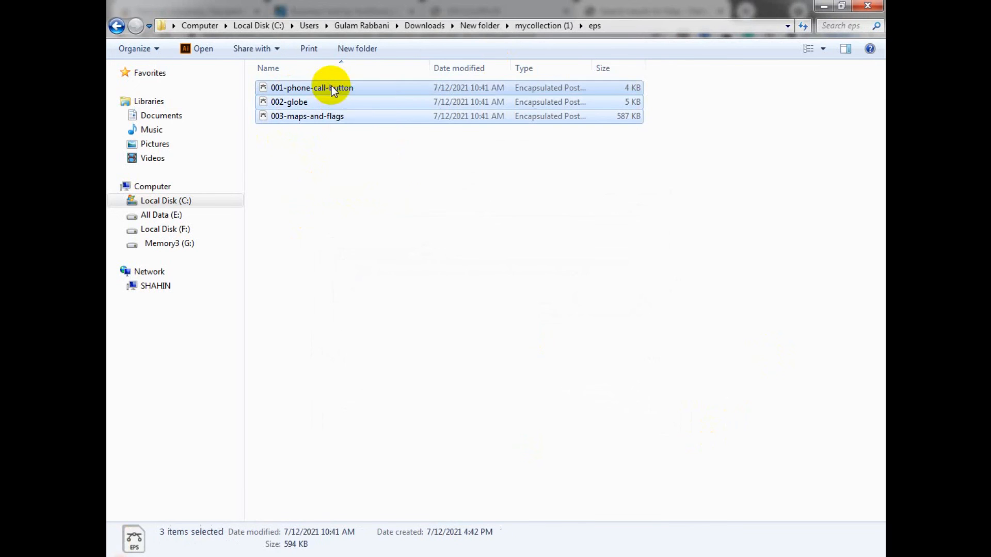
right_click(331, 85)
left_click(279, 92)
right_click(278, 89)
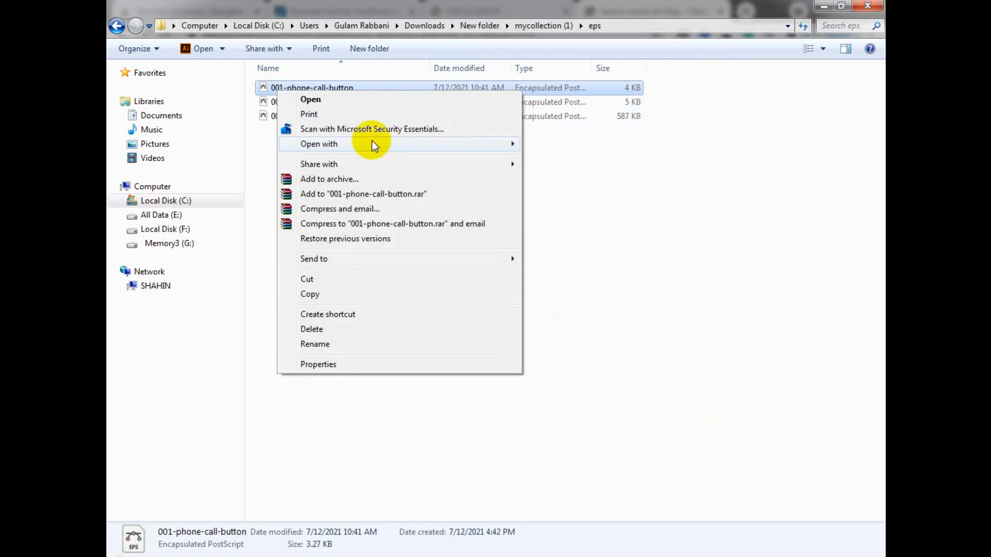
mouse_move(436, 151)
left_click(599, 146)
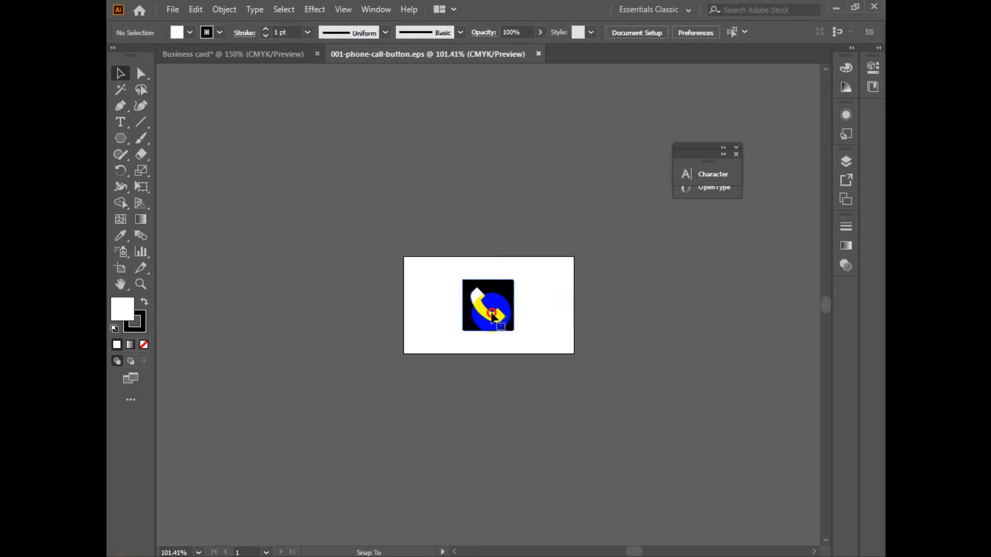
Step: Transfer the phone icon from its EPS document into the Business card document, placing it above the second card
left_click_drag(488, 305, 336, 133)
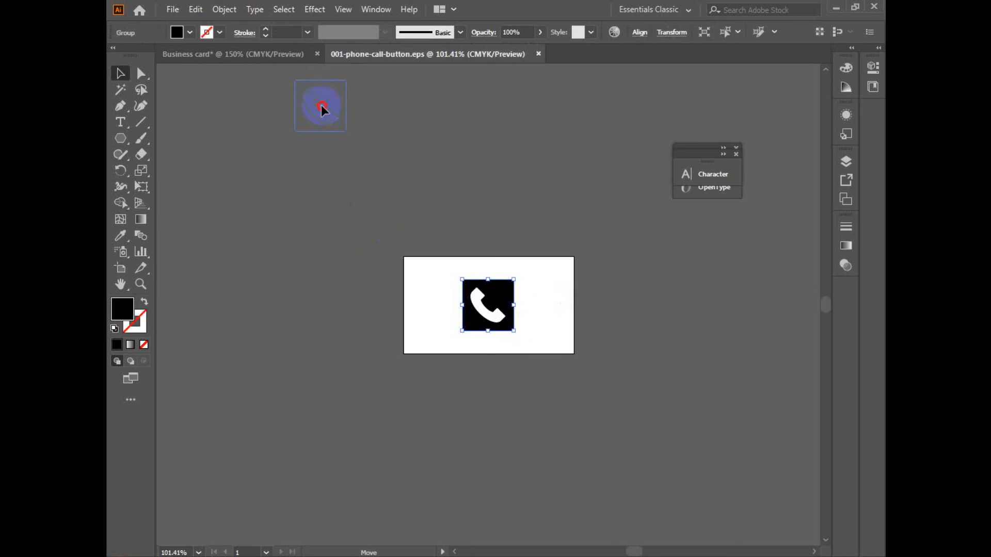
left_click_drag(280, 57, 455, 226)
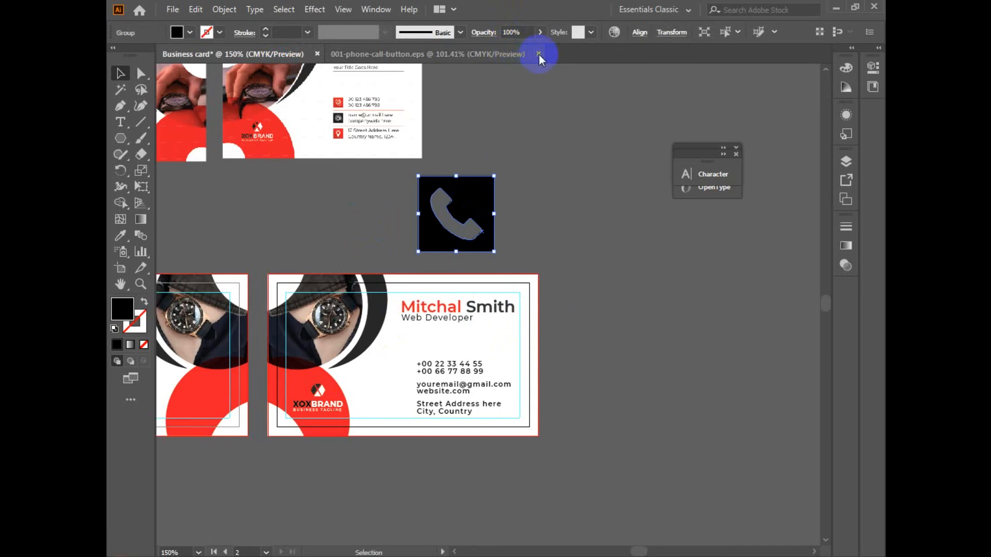
Step: Close the phone icon's EPS document and open the 002-globe EPS file from the eps folder in Illustrator
key("alt+Tab")
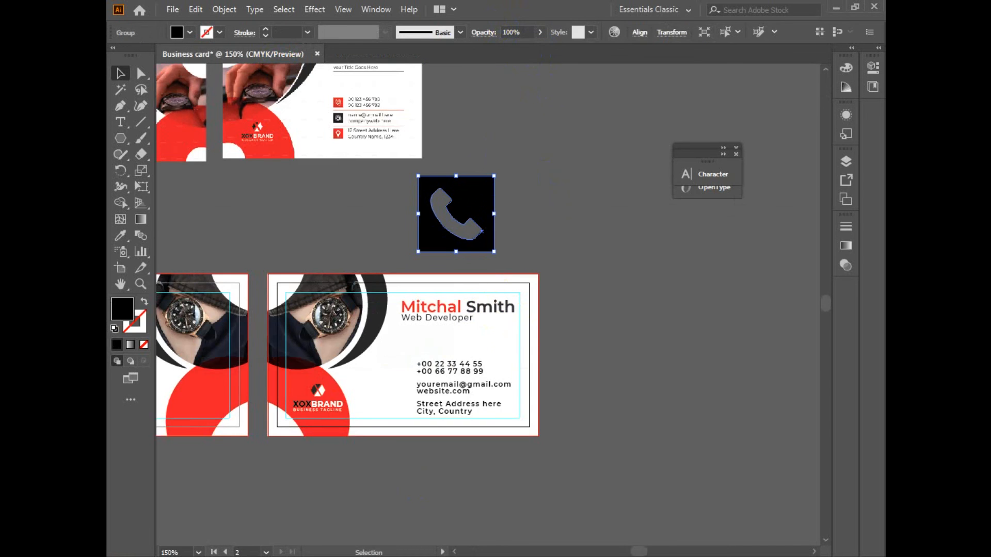
right_click(294, 556)
left_click(295, 556)
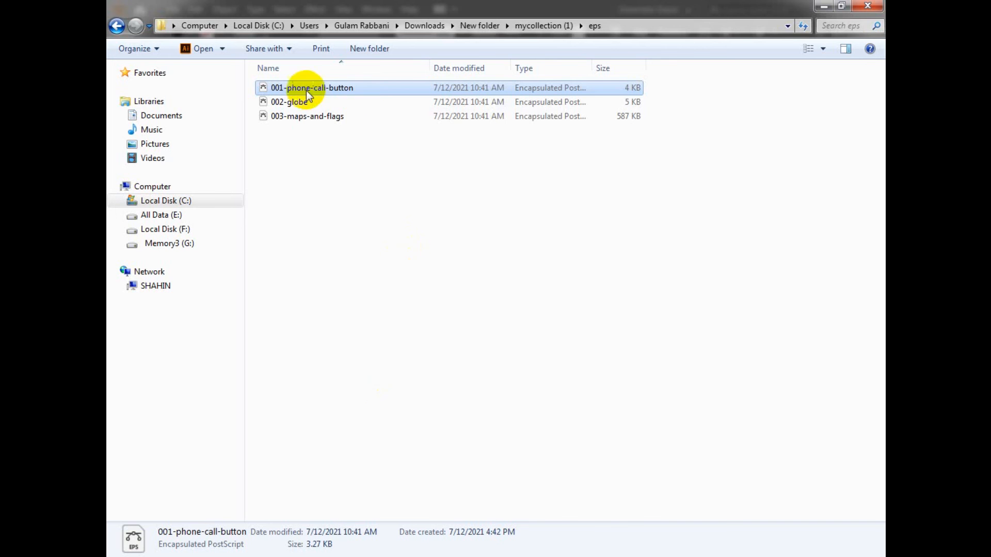
left_click(281, 103)
right_click(287, 103)
mouse_move(454, 159)
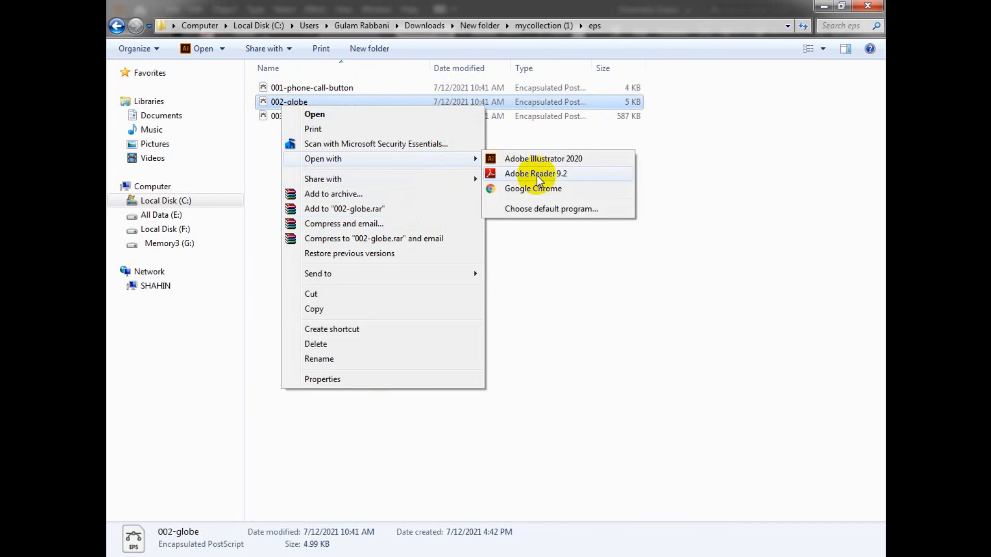
left_click(536, 159)
Step: Transfer the globe icon into the Business card document and close the 002-globe document
left_click(288, 54)
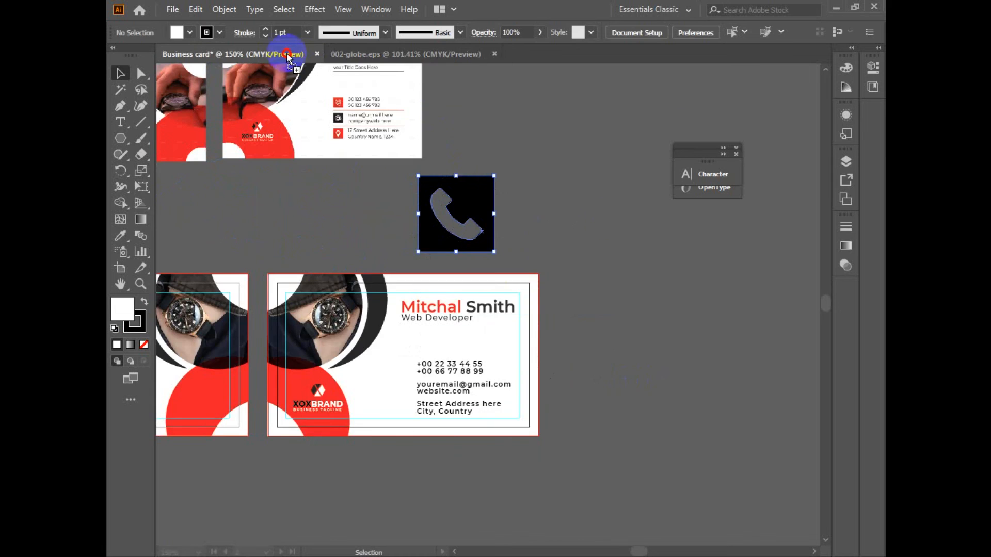
left_click_drag(287, 55, 592, 190)
left_click(494, 53)
Step: Open the 003-maps-and-flags EPS file in Illustrator, transfer its location pin into the Business card document and close the EPS file
key("alt+Tab")
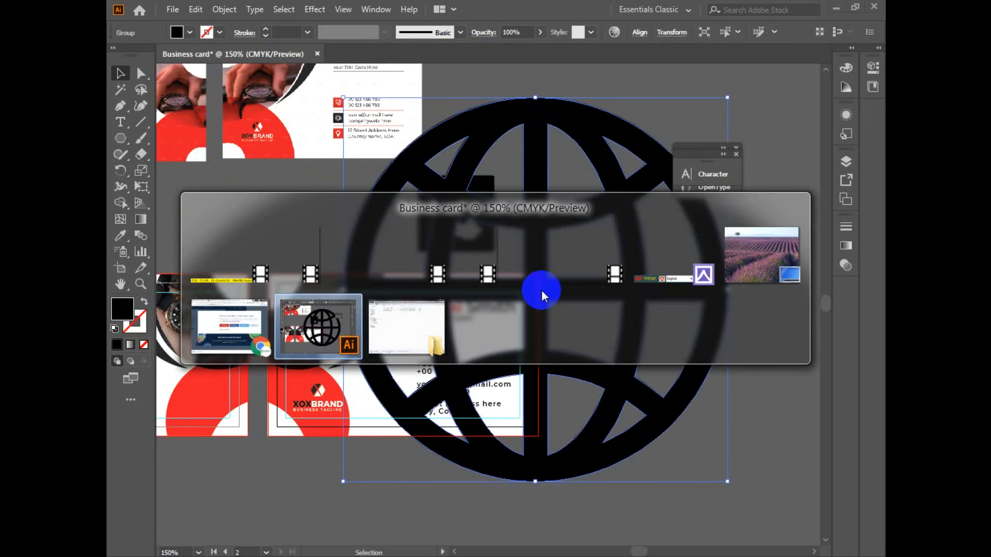
key("alt+Tab")
left_click(339, 115)
right_click(339, 116)
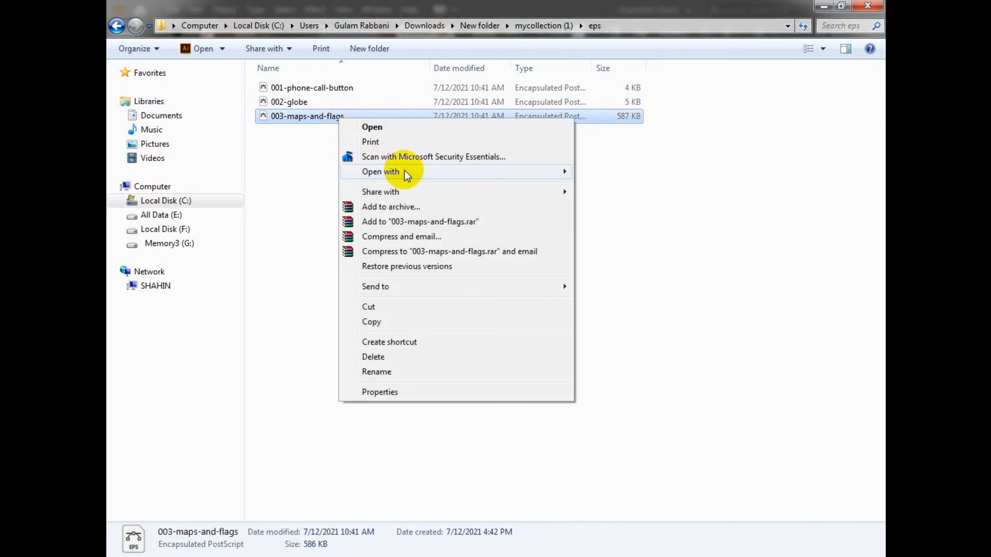
mouse_move(404, 170)
left_click(655, 172)
left_click_drag(704, 262, 615, 280)
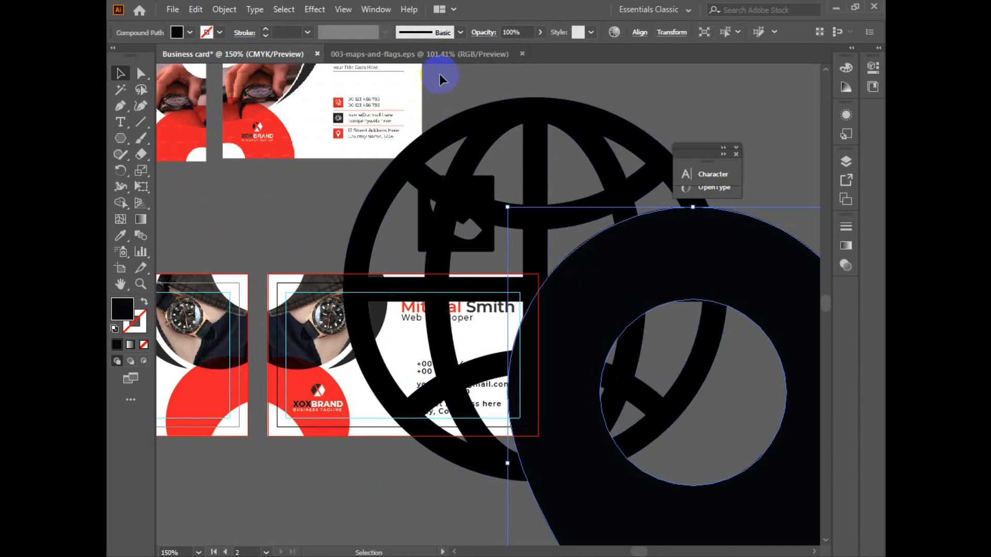
left_click(519, 54)
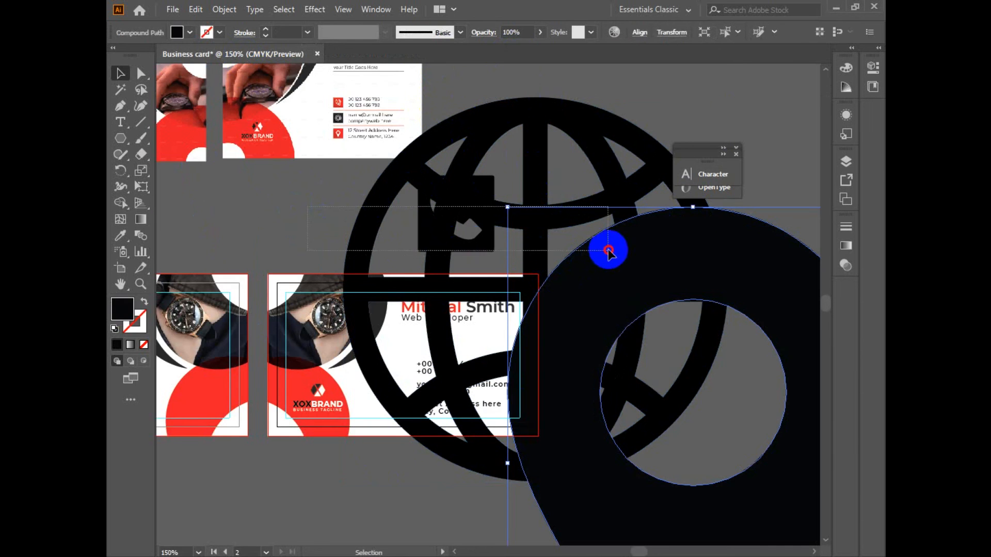
Step: Select the phone, globe and pin icons and scale them down together
left_click(529, 209, "shift")
left_click_drag(346, 98, 449, 194)
key("ctrl+z")
left_click(771, 192)
left_click_drag(767, 113, 358, 188)
key("ctrl+minus")
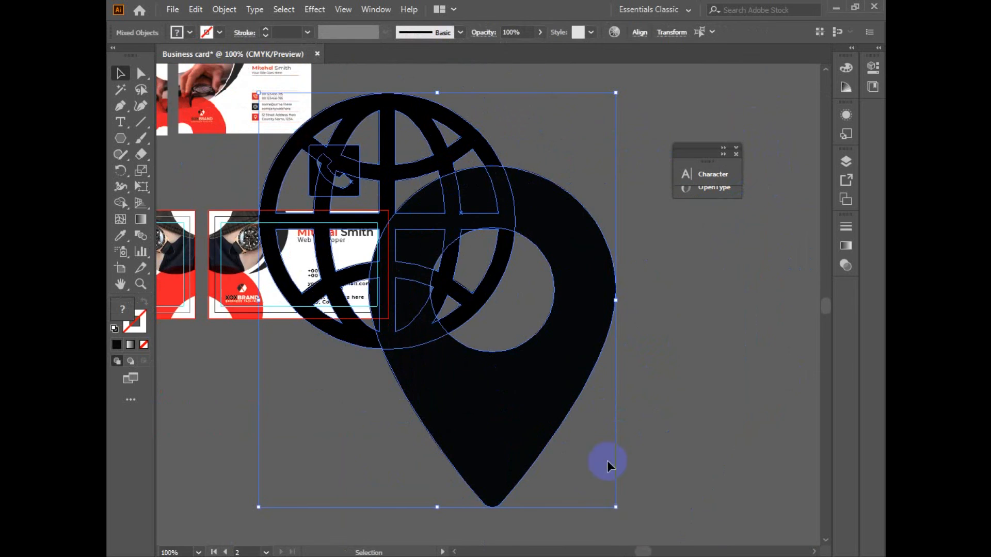
left_click_drag(616, 508, 354, 210)
Step: Move the phone, globe and pin icons apart in the empty area above and beside the second card
left_click(586, 250)
left_click_drag(332, 157, 407, 170)
left_click_drag(327, 179, 460, 225)
left_click_drag(267, 133, 448, 154)
key("ctrl+plus")
key("ctrl+plus")
left_click(524, 196)
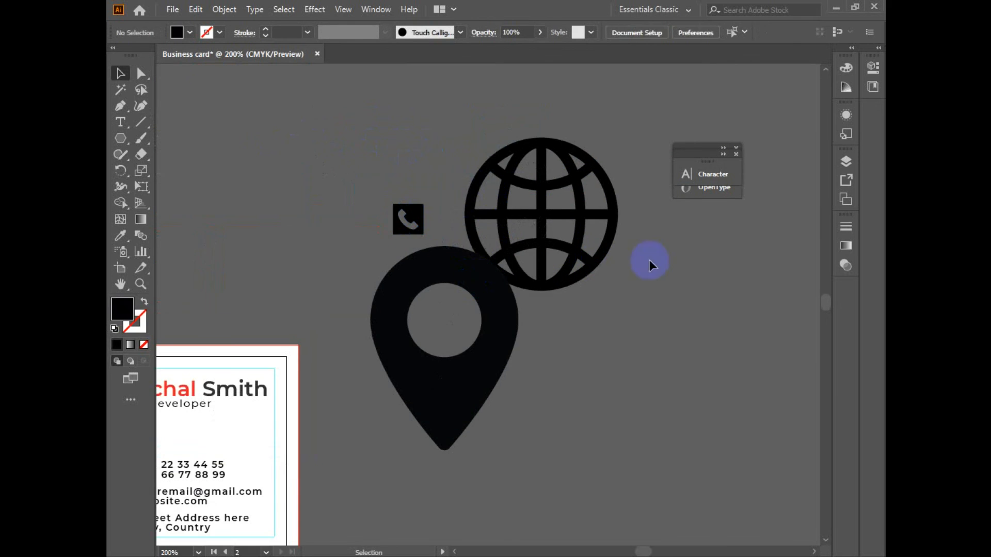
Step: Scale the globe and pin down close to the phone icon's size, then align all three icons on their horizontal centers
left_click_drag(650, 262, 474, 354)
left_click_drag(618, 138, 591, 253)
left_click(482, 185, "shift")
left_click(639, 35)
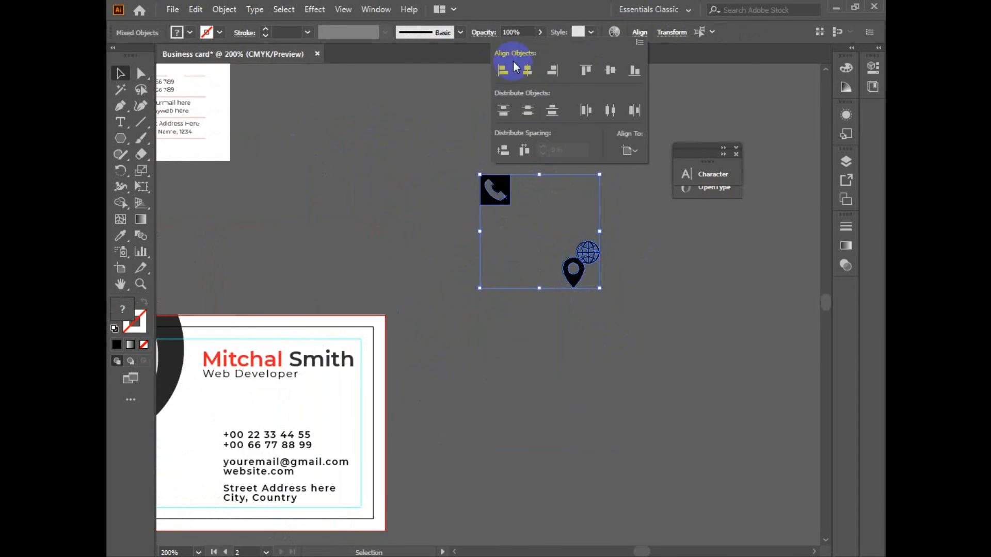
left_click(526, 69)
Step: Move the pin icon down so it sits clear of the globe icon
left_click_drag(356, 223, 487, 200)
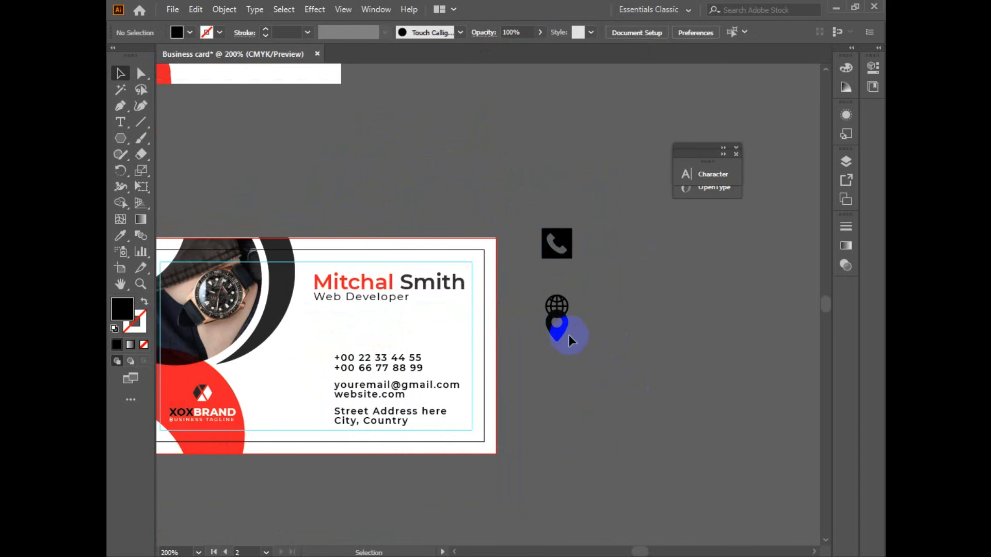
left_click_drag(571, 332, 567, 385)
left_click_drag(563, 247, 464, 259)
left_click(508, 311, "ctrl")
left_click_drag(325, 283, 329, 280)
Step: Scale the three icons down together to about half size and place them beside the contact text on the second card
left_click_drag(537, 96, 596, 348)
left_click_drag(607, 114, 603, 155)
left_click_drag(587, 226, 236, 338)
left_click_drag(254, 322, 393, 255)
left_click_drag(387, 200, 383, 219)
left_click_drag(374, 275, 370, 294)
left_click(449, 427)
Step: Move the globe icon beside the email and website lines and the pin icon beside the address lines
left_click(368, 251)
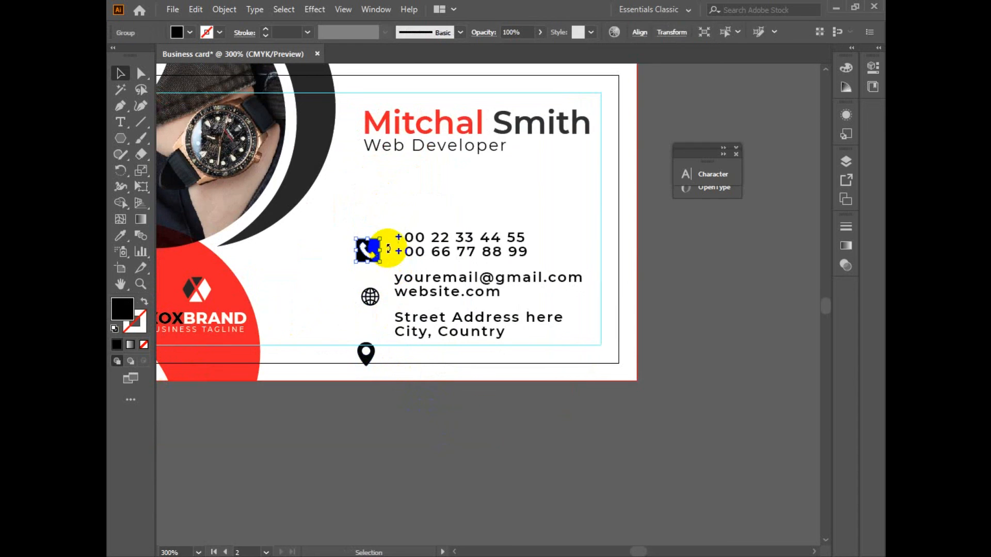
left_click_drag(367, 297, 369, 293)
left_click(362, 327)
left_click_drag(366, 355, 364, 328)
scroll(436, 313, "down", 1)
Step: Set alignment to the selection, then center the three icons horizontally and distribute them evenly by their vertical centers
left_click_drag(413, 227, 417, 415)
left_click(639, 32)
left_click(629, 150)
left_click(653, 162)
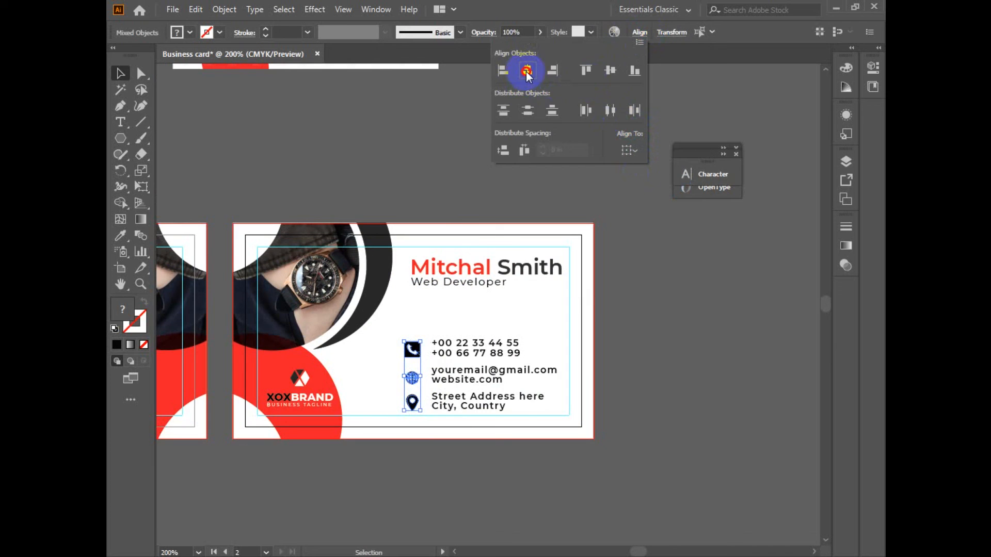
left_click(549, 115)
left_click(530, 109)
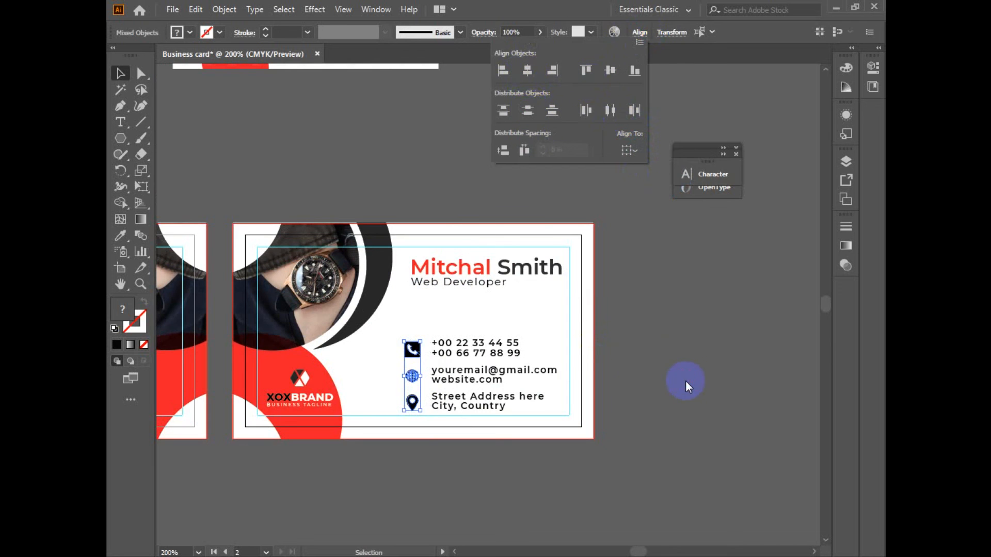
Step: Vertically center each contact icon with its own text block: globe with email, phone with numbers, pin with address
left_click(636, 390)
left_click_drag(390, 371, 644, 393)
left_click(617, 32)
left_click_drag(384, 333, 548, 349)
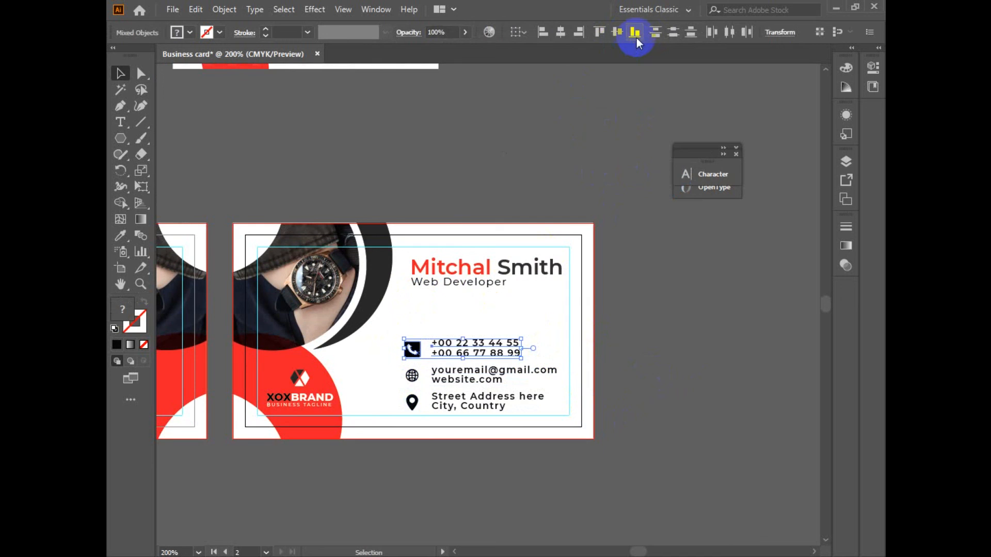
left_click(622, 32)
left_click_drag(382, 404, 565, 421)
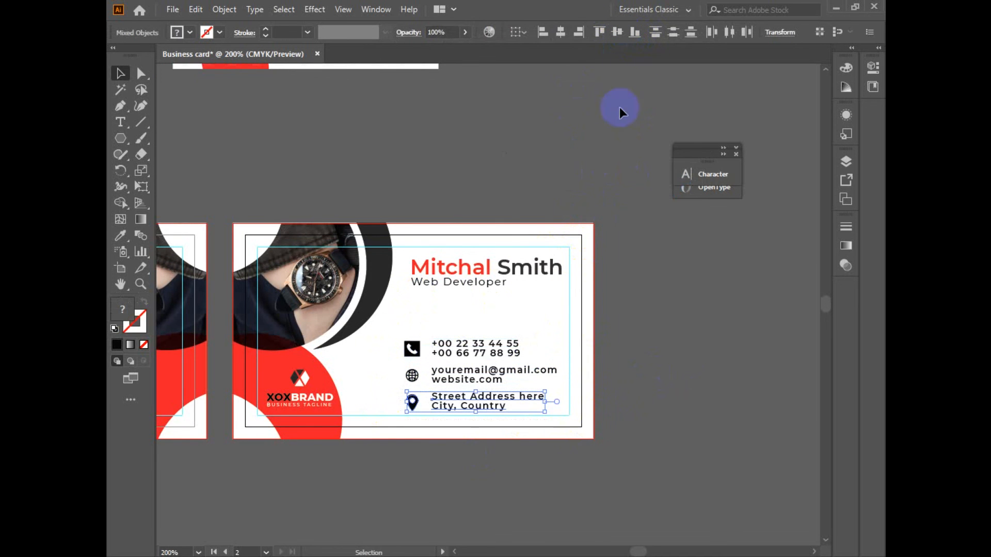
left_click(618, 33)
Step: Align the left edges of the three contact text blocks
left_click_drag(444, 313, 468, 412)
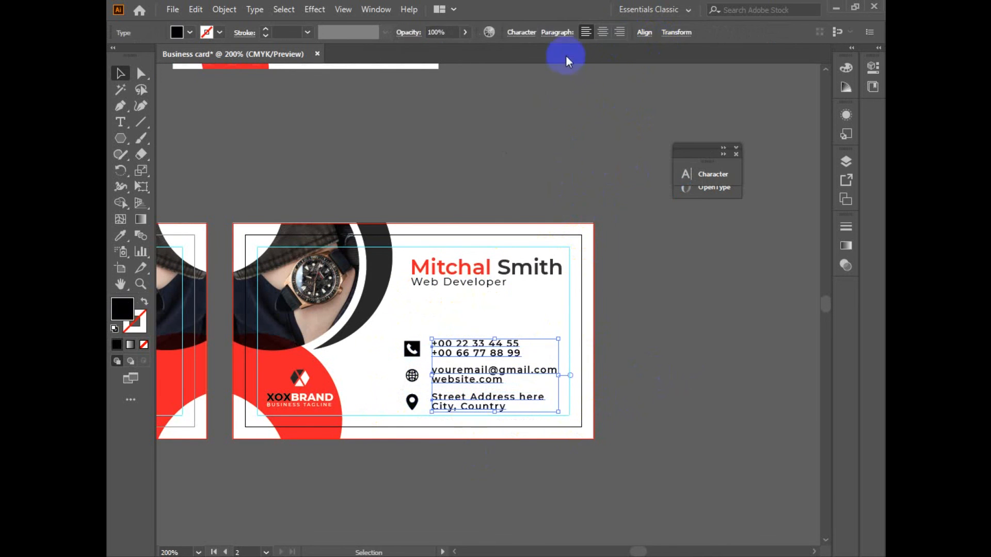
left_click(647, 34)
left_click(513, 72)
left_click(656, 389)
Step: Draw a straight horizontal line above the phone row, from the phone icon's left edge past the numbers
left_click_drag(635, 272, 642, 445)
left_click_drag(513, 287, 497, 132)
left_click(145, 123)
left_click(556, 400, "ctrl")
left_click_drag(409, 277, 448, 312)
left_click_drag(287, 274, 504, 287)
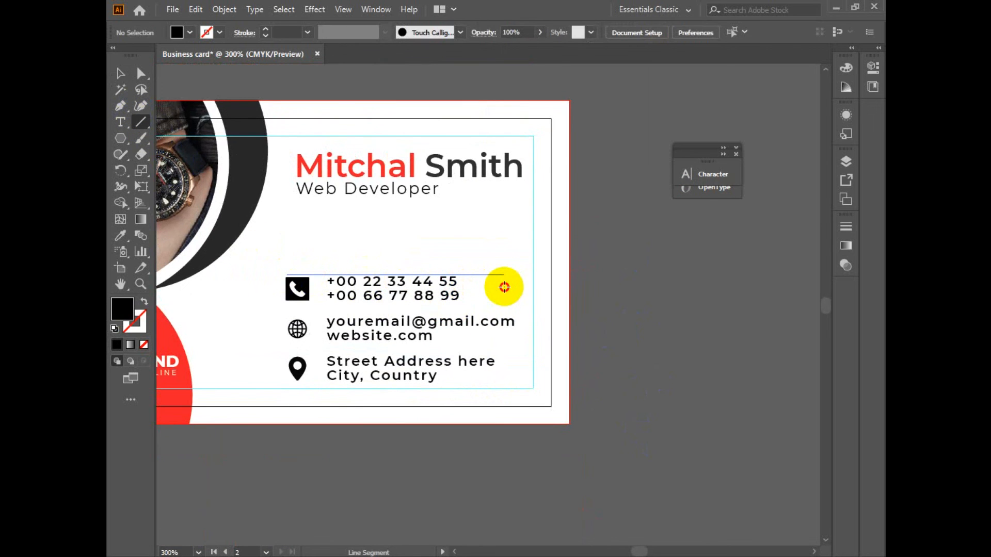
left_click_drag(502, 287, 502, 287)
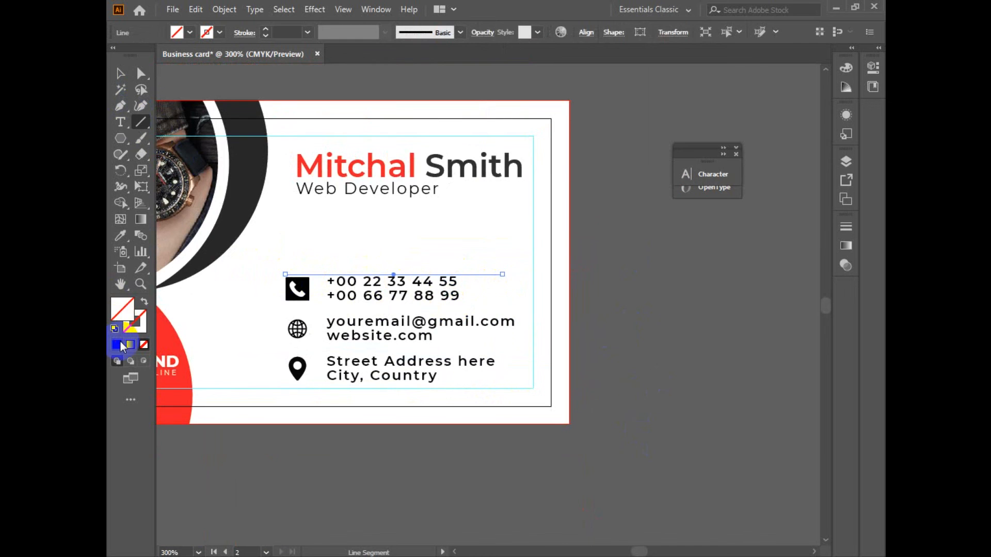
Step: Give the new line no fill and a bright red stroke, ff0303
left_click(118, 344)
left_click(144, 303)
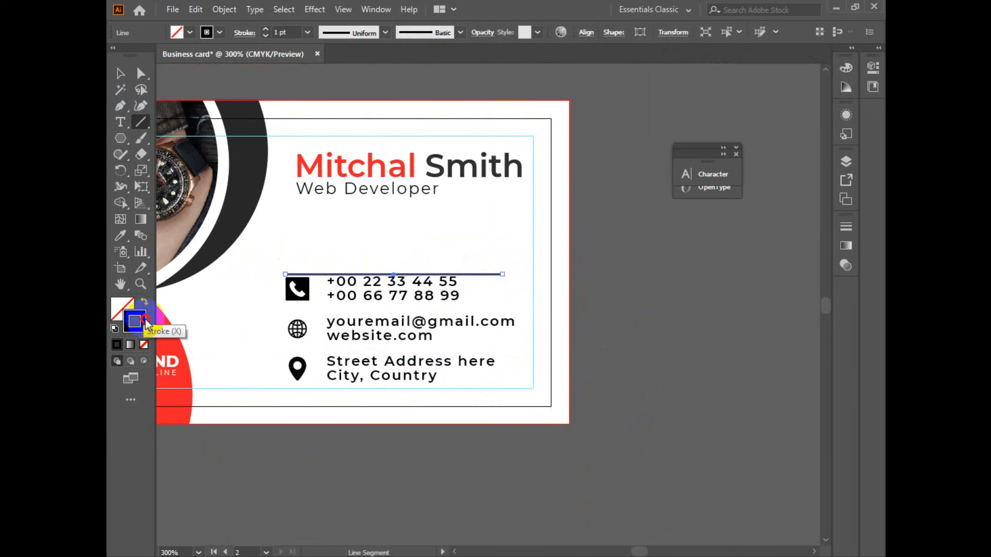
double_click(144, 319)
left_click(485, 372)
left_click(599, 349)
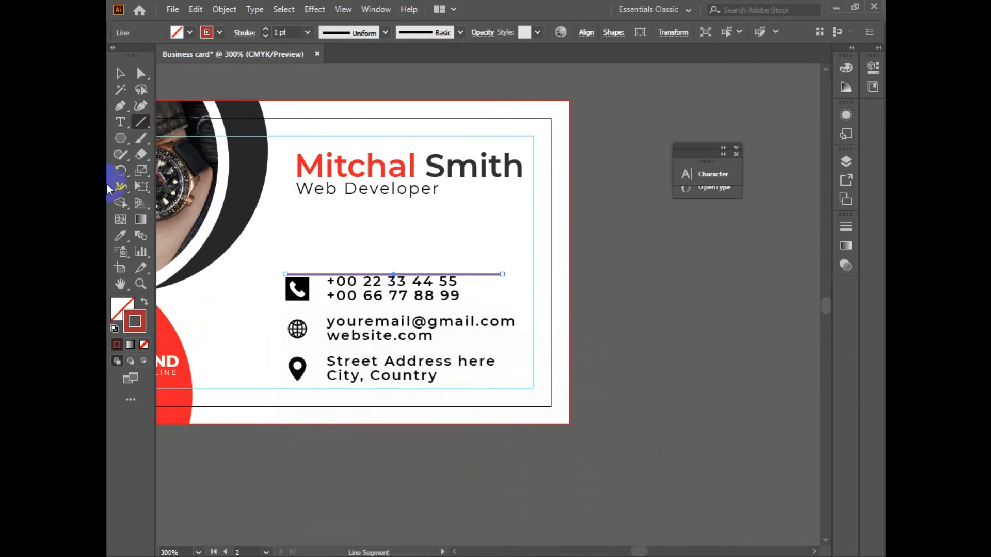
double_click(143, 319)
left_click(451, 333)
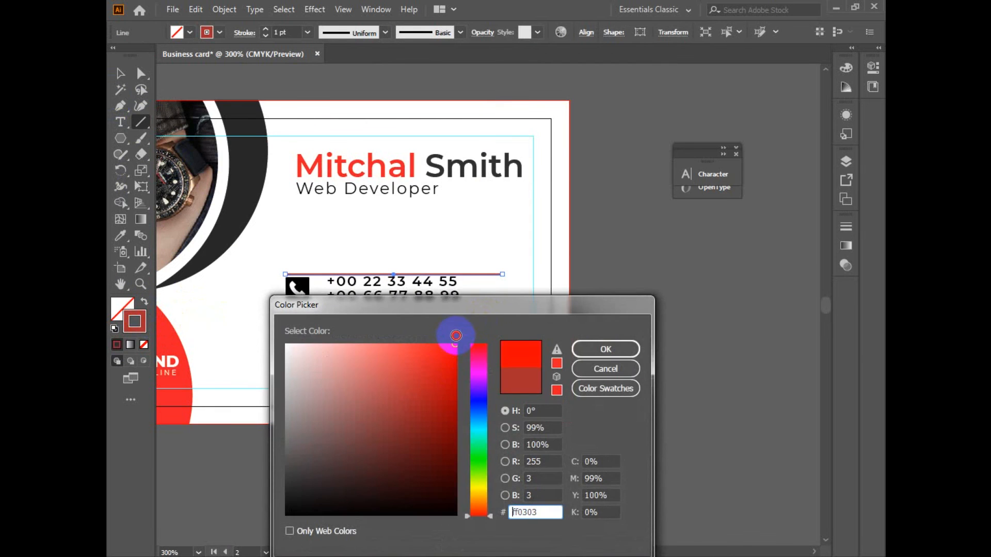
left_click(603, 349)
Step: Set the red line's stroke weight to 0.5 pt
left_click(120, 73)
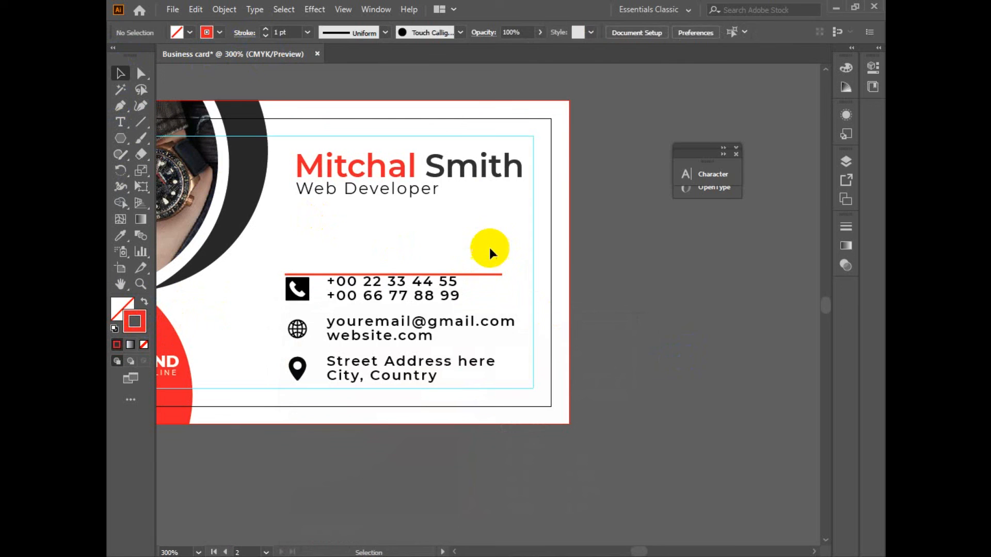
left_click(287, 32)
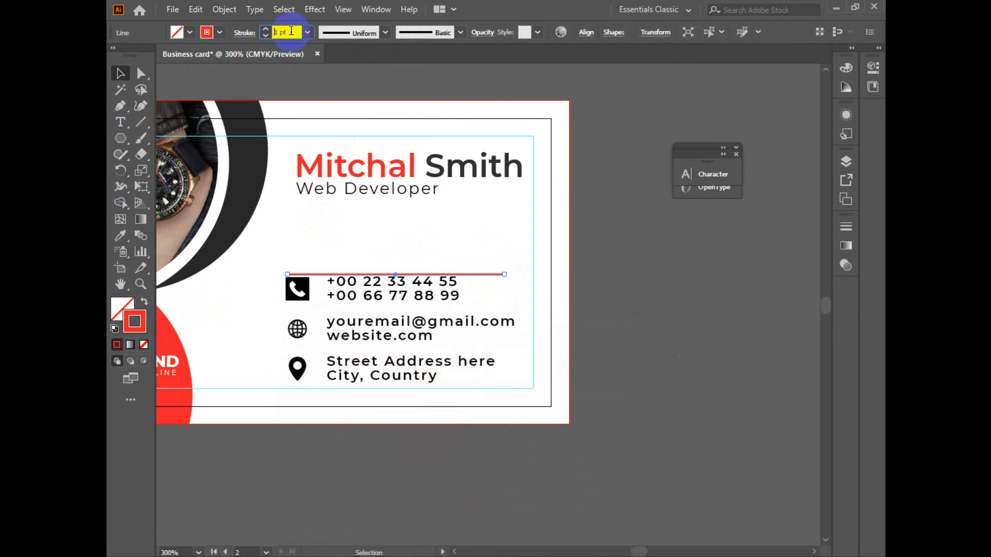
key("Down")
key("Down")
left_click(489, 245)
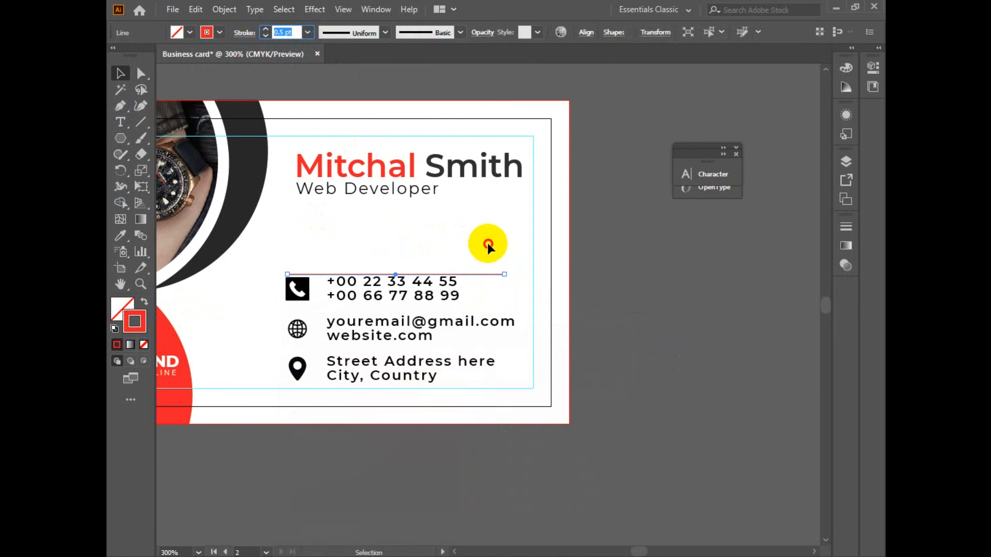
Step: Shift the red line slightly up above the phone row and line the phone icon and numbers up with its left end
left_click(485, 284)
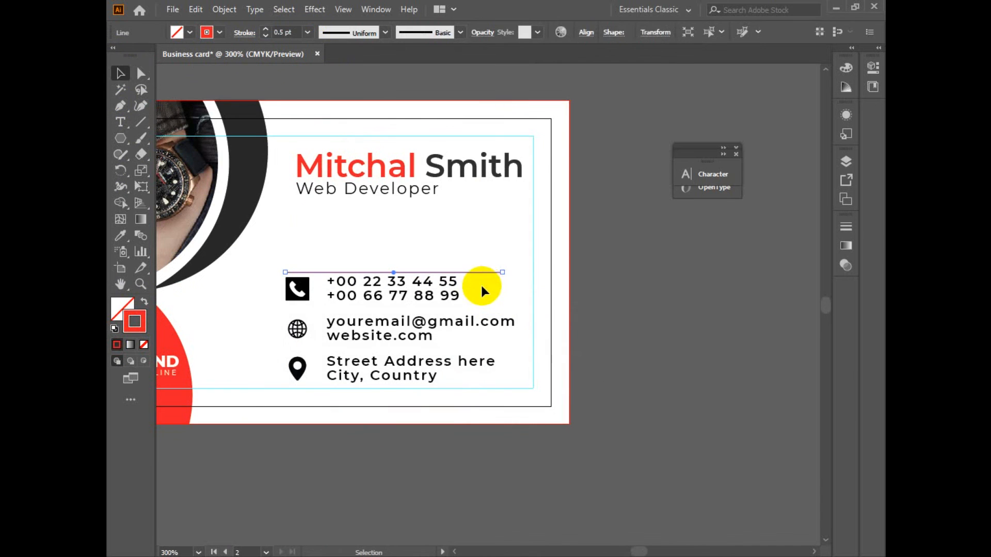
left_click_drag(393, 288, 266, 283)
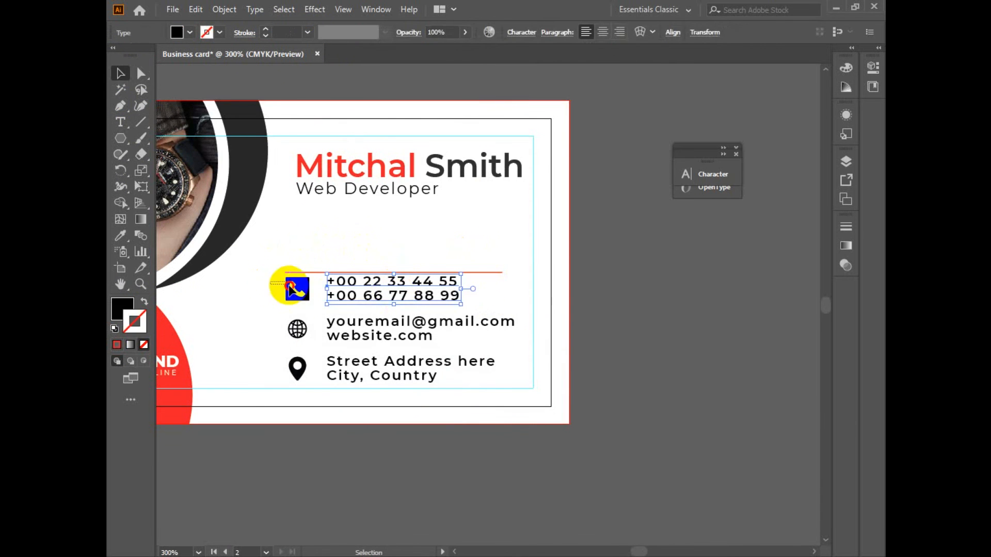
left_click_drag(364, 298, 325, 252)
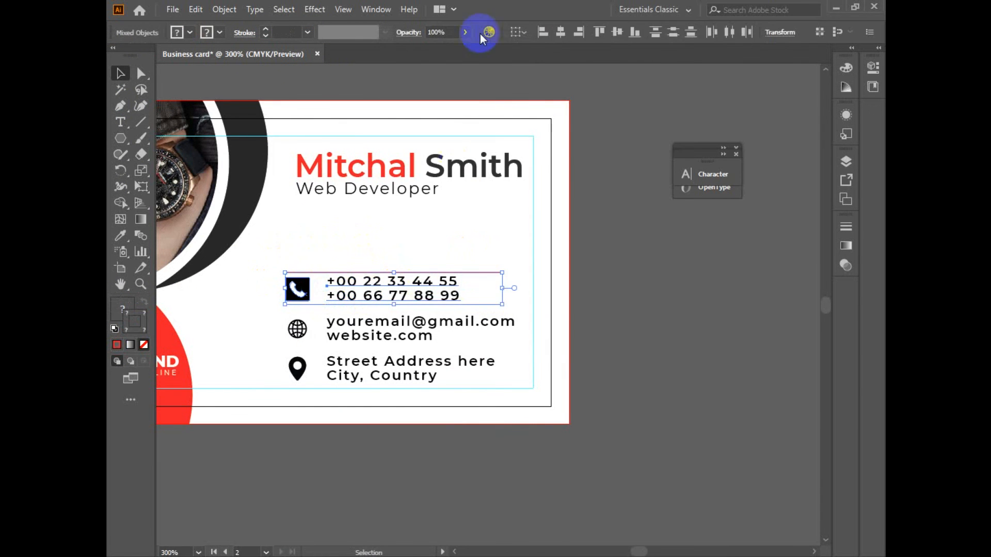
left_click(591, 256)
Step: Duplicate the red line straight down to sit just below the phone numbers
left_click_drag(493, 272, 494, 306)
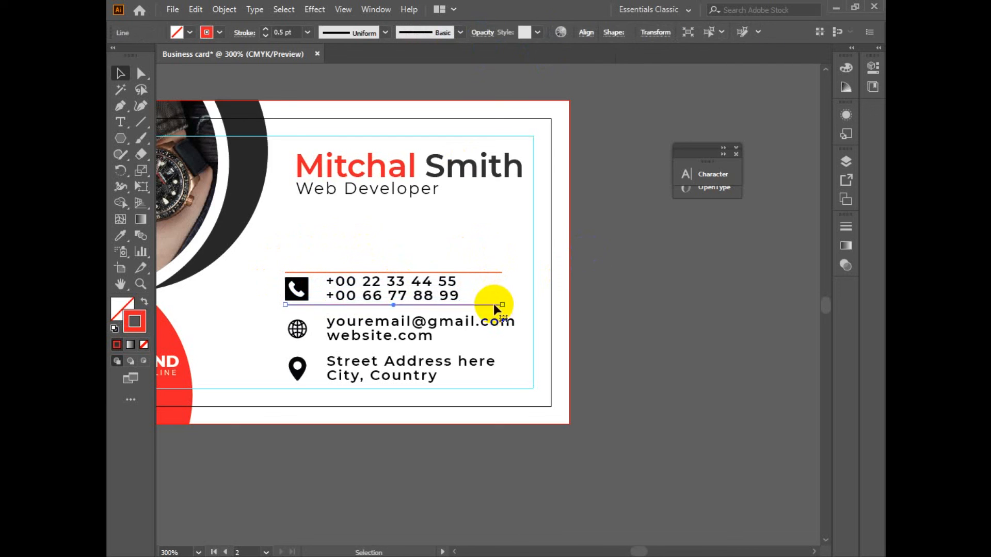
left_click(489, 267, "ctrl+alt")
left_click_drag(490, 261, 497, 321)
key("ctrl+z")
Step: Place further copies of the red line below the website line and below the address block
left_click(526, 380)
left_click_drag(511, 382, 496, 428)
left_click(510, 394)
mouse_move(564, 359)
left_mouse_down()
mouse_move(573, 384)
mouse_move(575, 364)
left_mouse_up()
left_click_drag(506, 433, 509, 462)
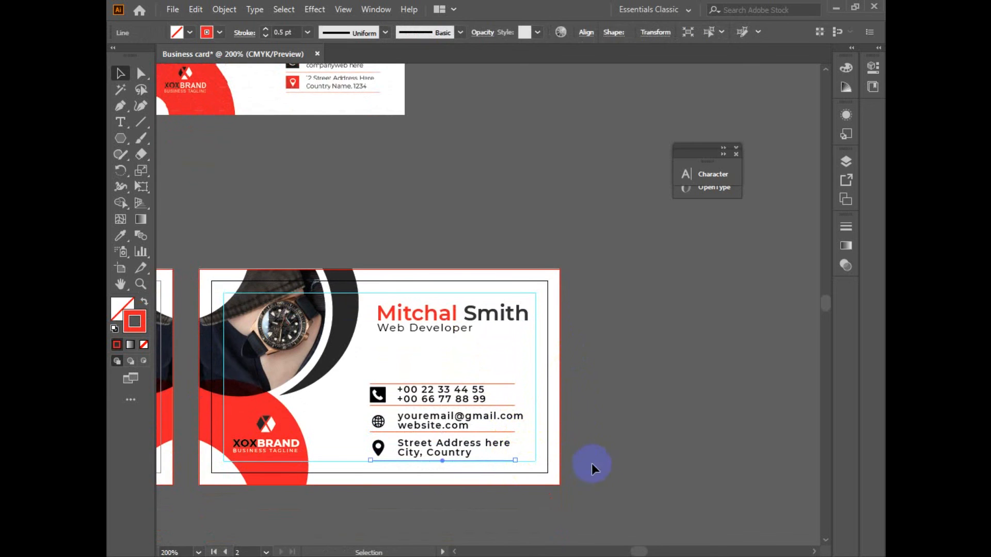
left_click(592, 464)
Step: Nudge the red lines below the phone numbers and below the website line slightly down to even out the row spacing
left_click_drag(589, 451, 615, 438)
left_click(513, 432)
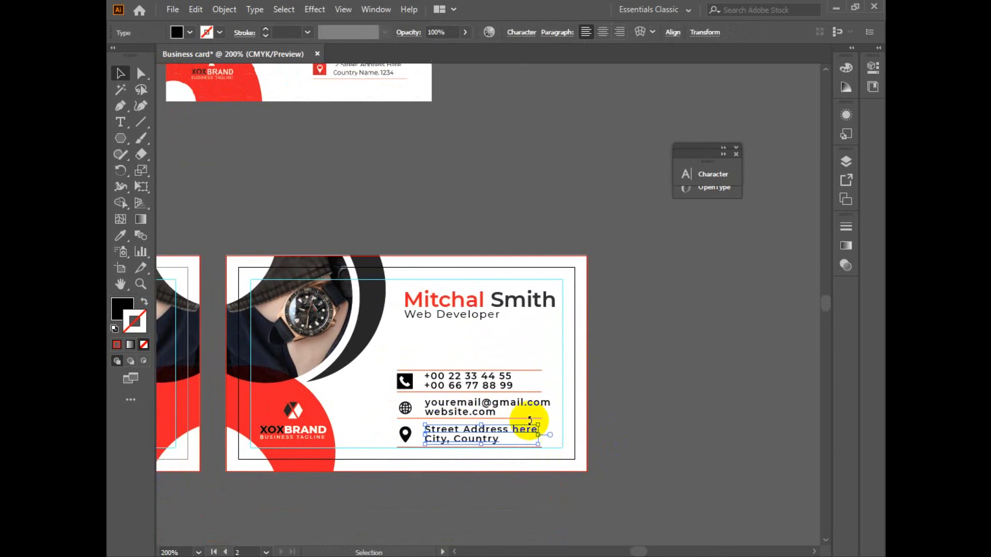
left_click(537, 392)
left_click_drag(537, 393, 536, 394)
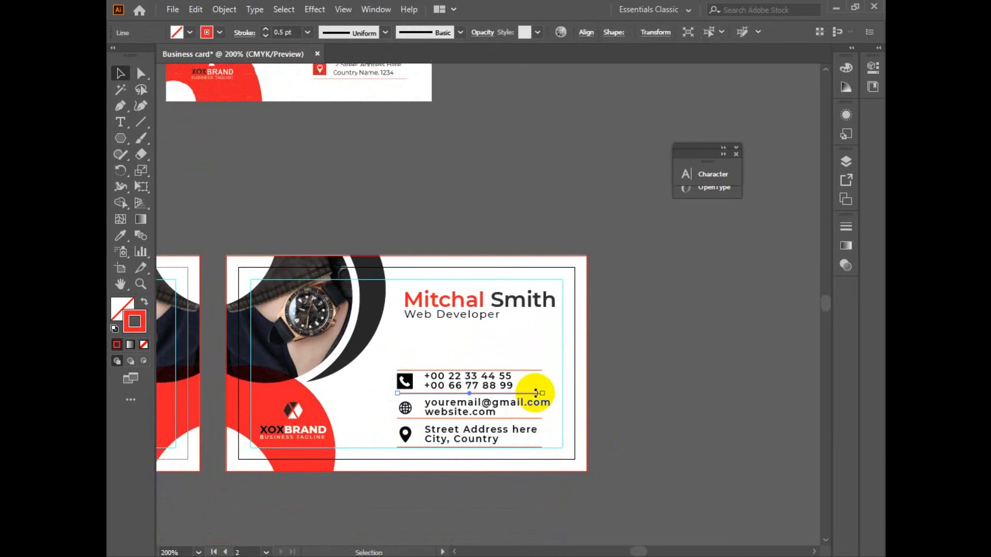
left_click(488, 420)
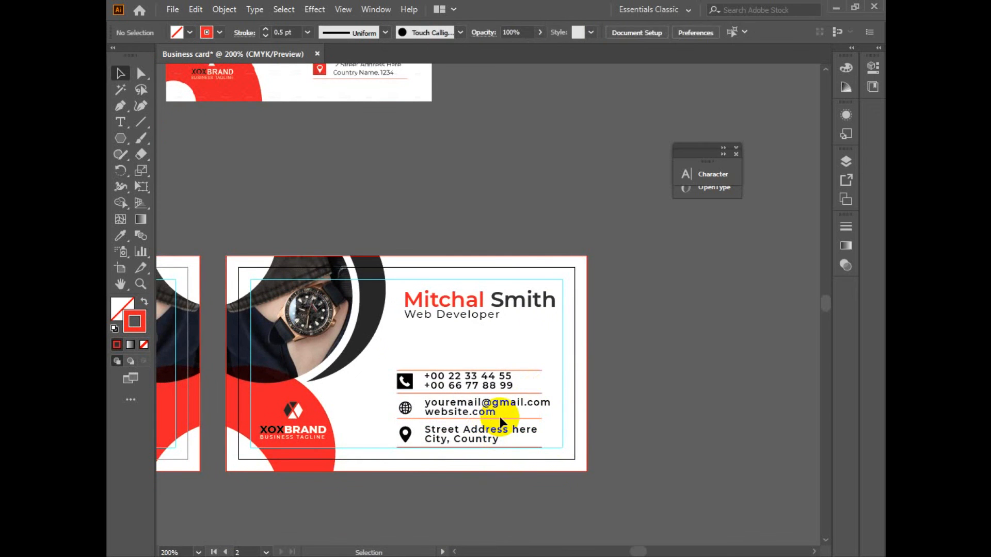
left_click(525, 417)
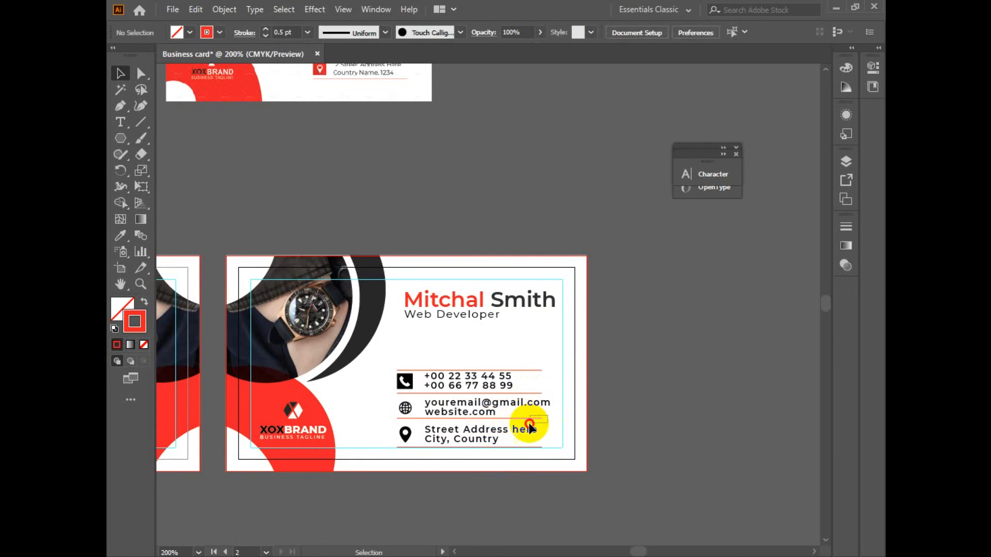
left_click(543, 418)
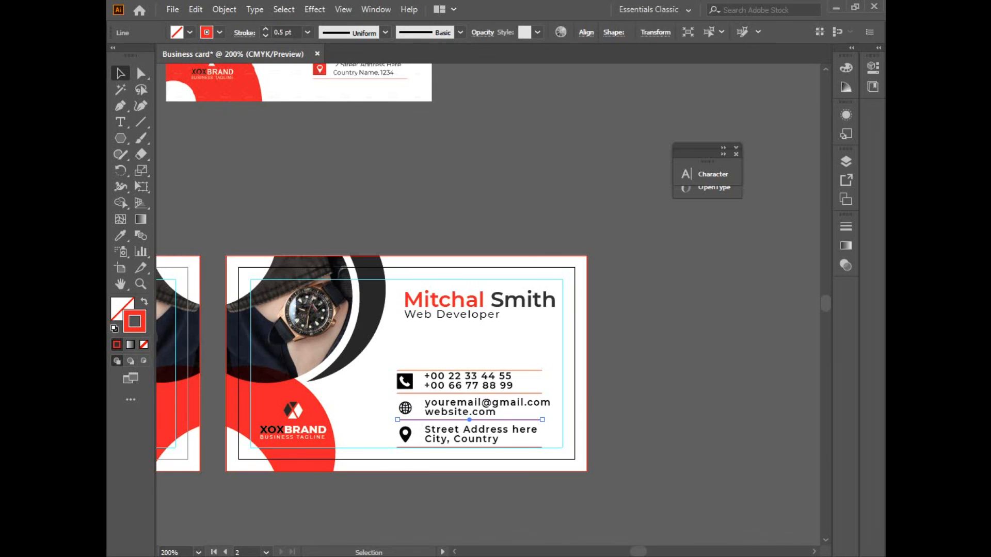
left_click_drag(623, 385, 626, 363)
left_click(627, 382)
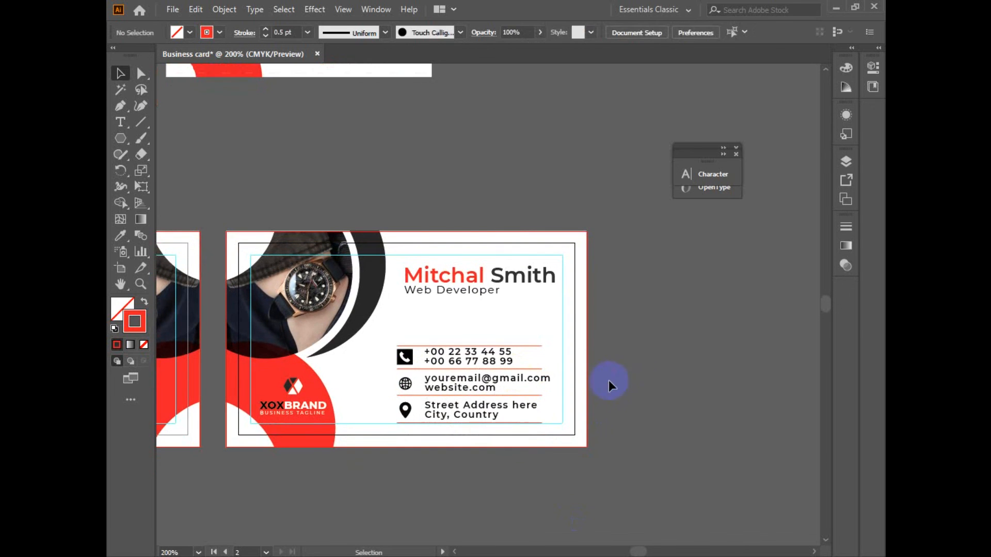
Step: Enlarge the globe icon slightly to match the phone icon's width and nudge the red line below the website further down
left_click(405, 384)
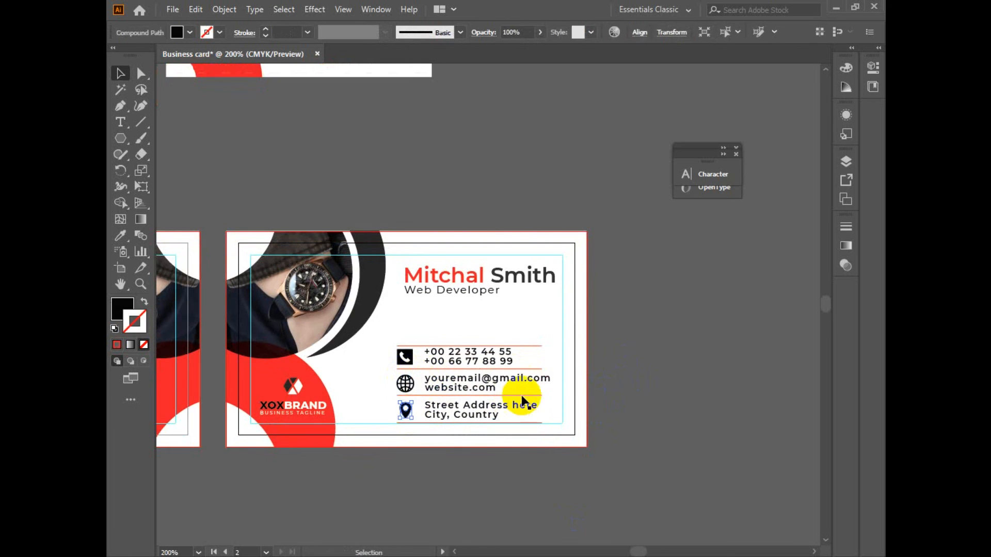
left_click(539, 396)
left_click(741, 395)
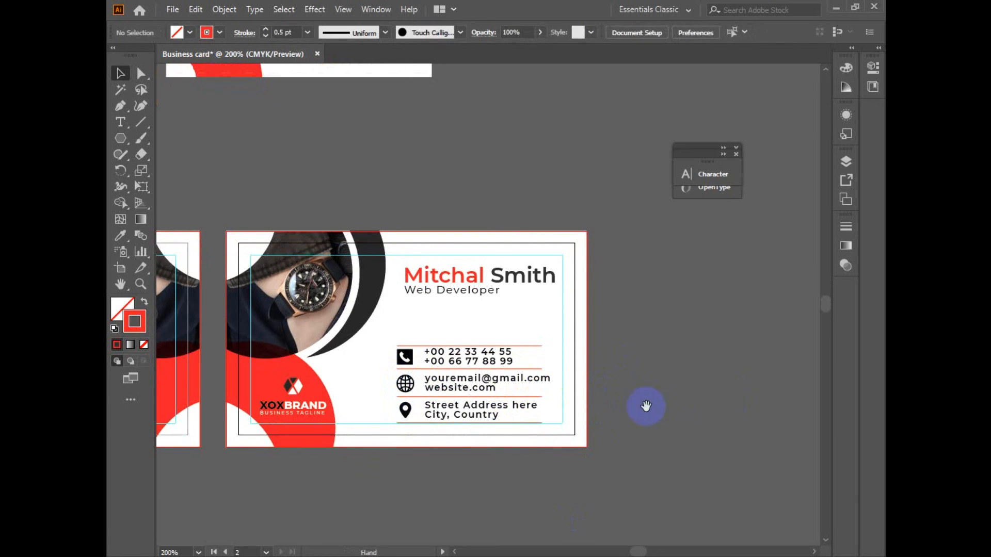
Step: Nudge the red line below the phone numbers slightly down and the line above them slightly up
left_click(519, 372)
left_click(673, 368)
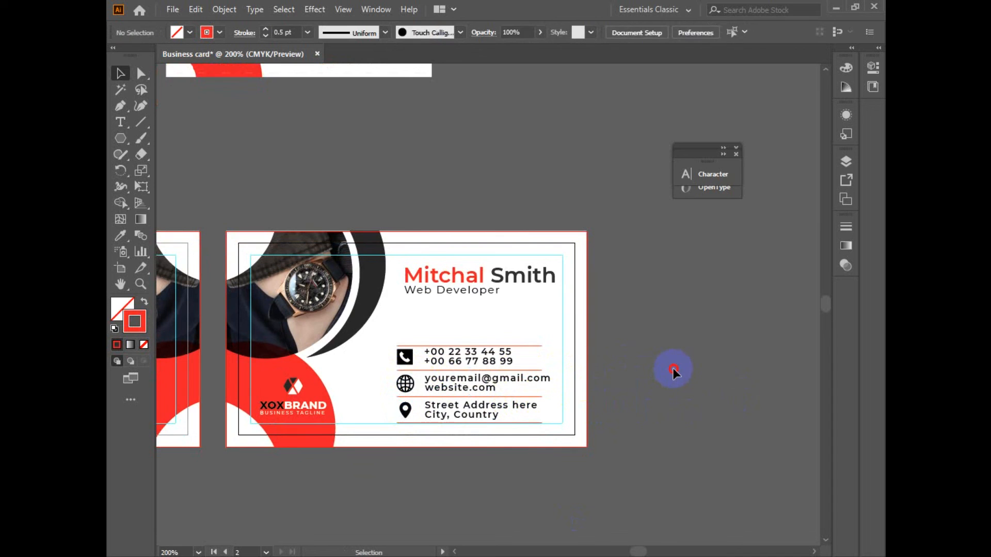
left_click(549, 345)
left_click(649, 353)
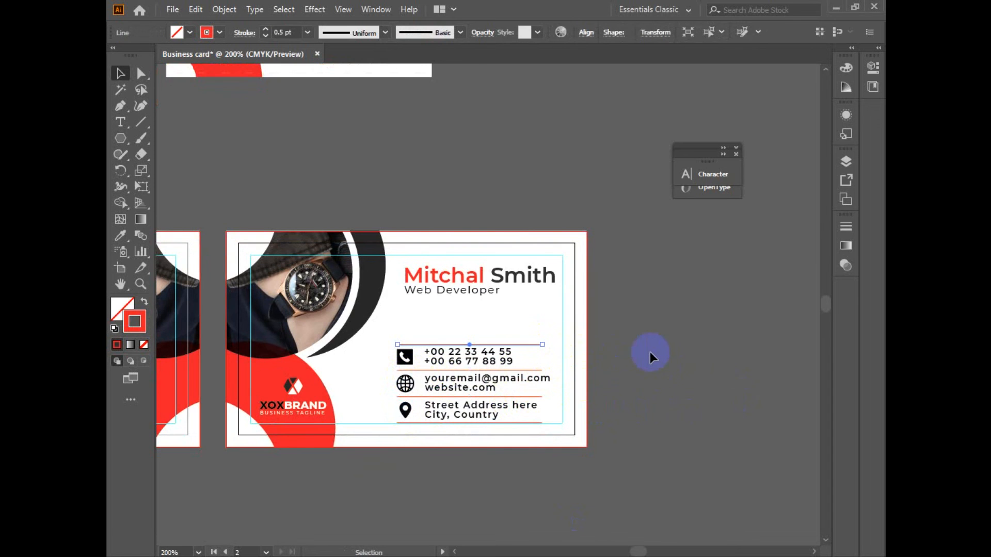
left_click(467, 355)
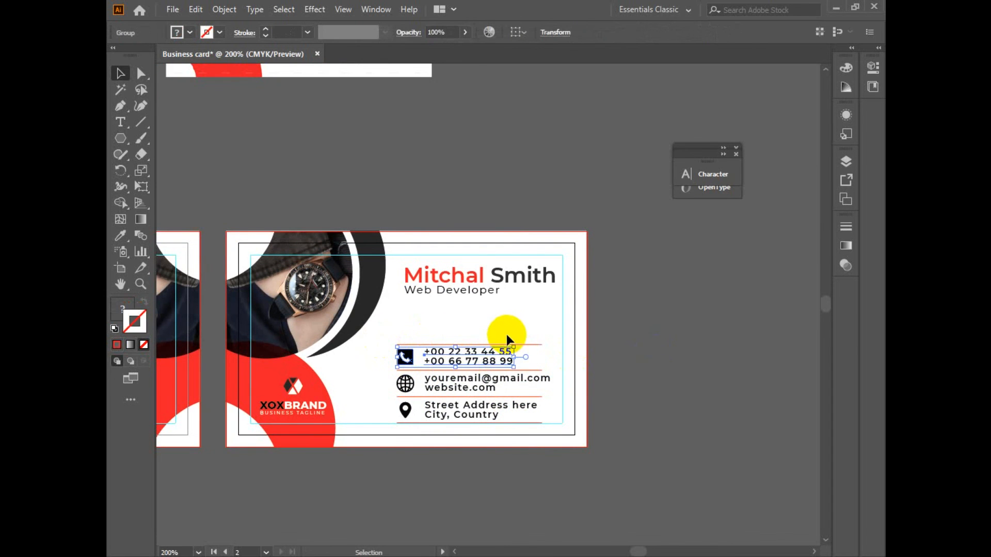
left_click(590, 369)
Step: Lengthen the three red divider lines together so their right ends reach the card's margin guide
scroll(603, 367, "down", 2)
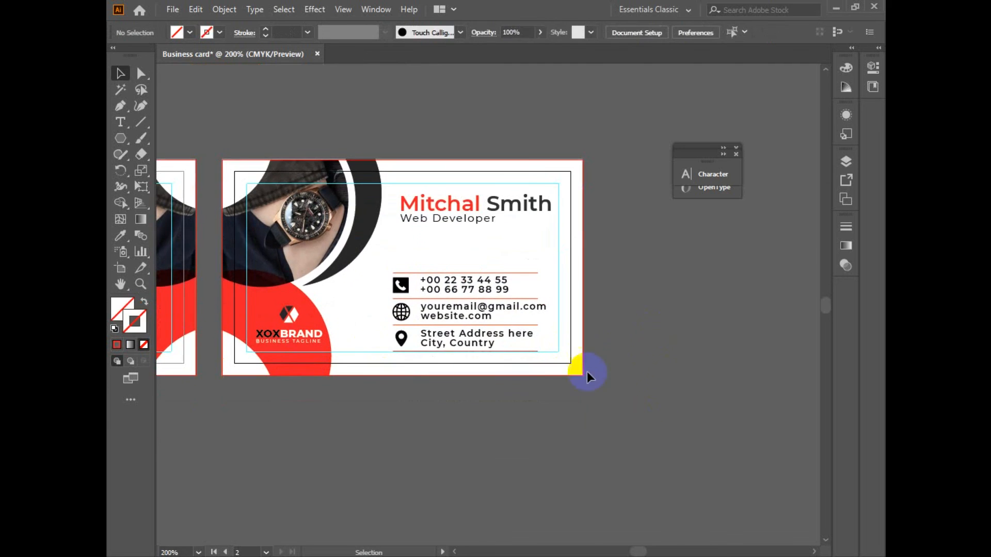
left_click(579, 327, "ctrl+alt")
left_click_drag(556, 281, 557, 345)
left_click_drag(537, 396, 553, 380)
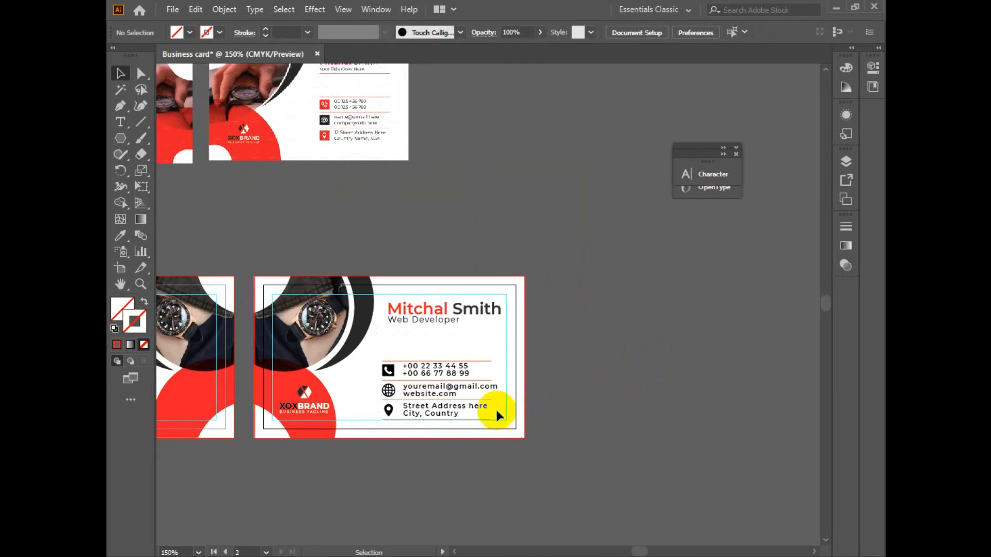
left_click(499, 400)
left_click(538, 397)
left_click(491, 400)
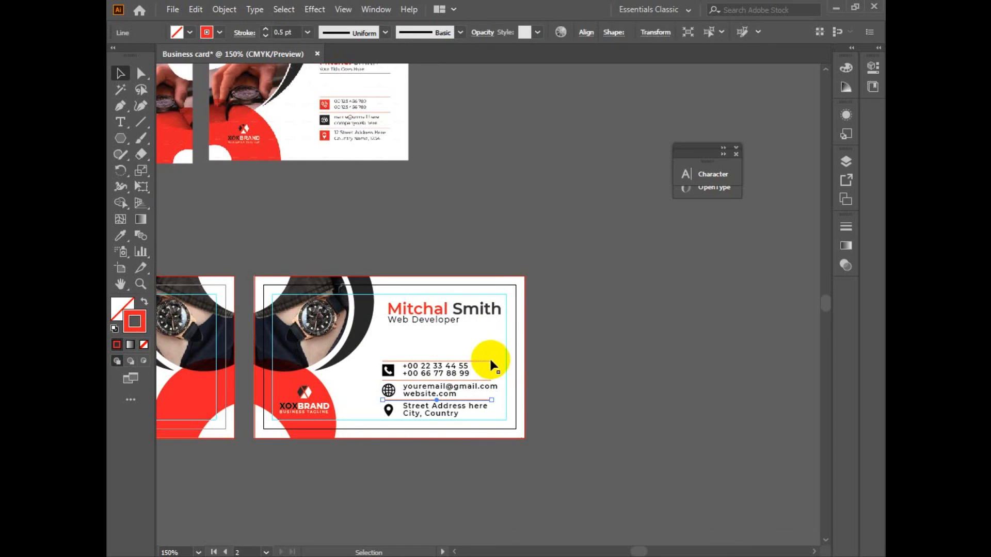
left_click(492, 361, "shift")
left_click_drag(503, 381, 507, 381)
left_click(580, 402)
left_click_drag(568, 409, 579, 342)
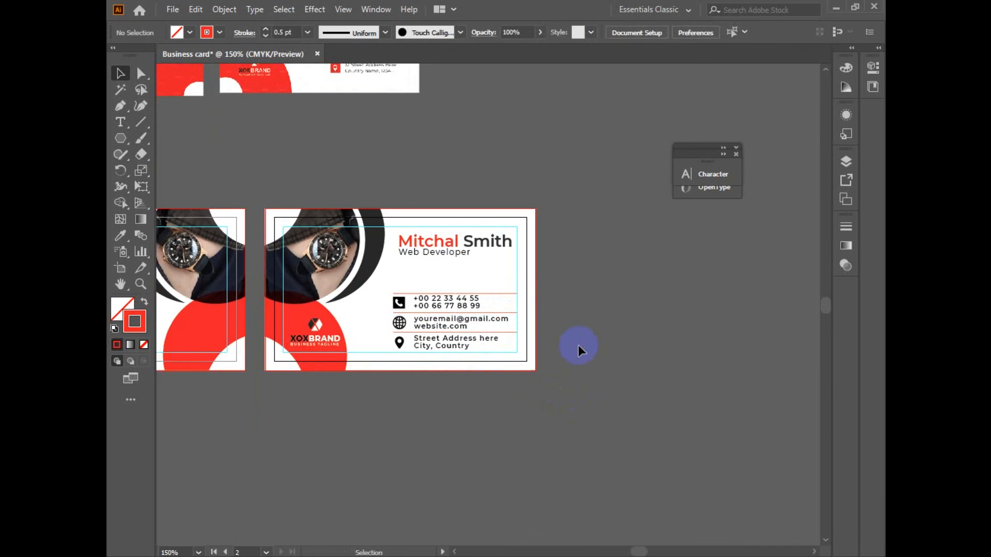
left_click_drag(517, 345, 518, 346)
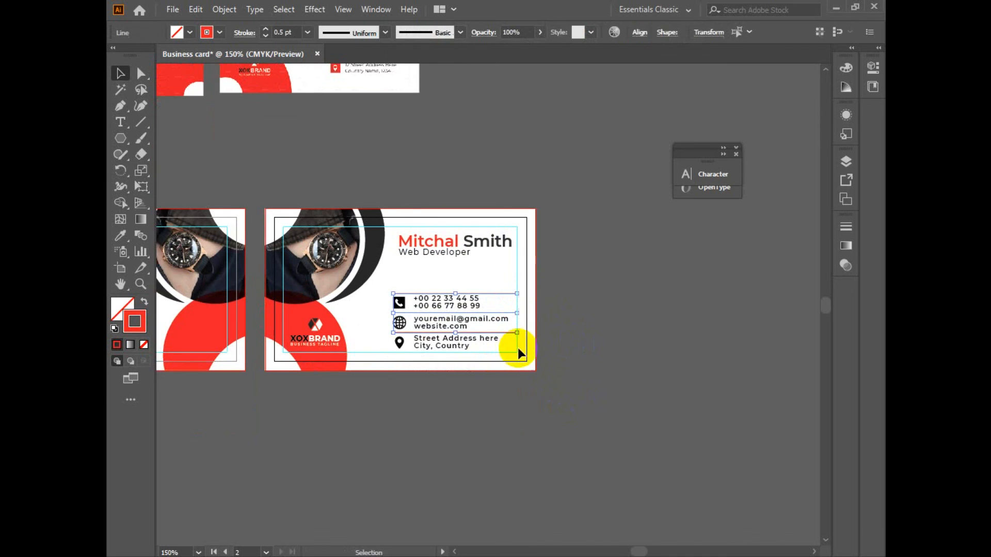
left_click(593, 368)
Step: Fill the background square of the phone icon with the card's red using the Eyedropper
left_click(524, 315, "ctrl")
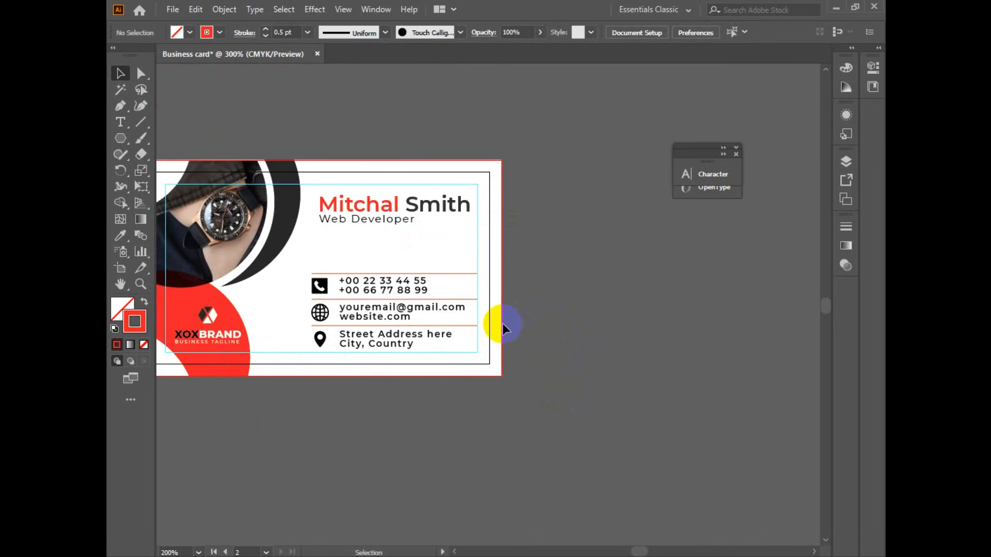
scroll(476, 326, "down", 3)
left_click_drag(499, 289, 520, 431)
left_click(458, 381, "ctrl")
left_click(425, 406)
right_click(454, 382)
left_click(699, 381)
left_click(428, 374)
key("i")
left_click(295, 305)
left_click(120, 73)
Step: Fill the location pin icon with the red sampled from the card's circular shape using the Eyedropper
left_click(466, 447)
left_click(447, 416)
key("i")
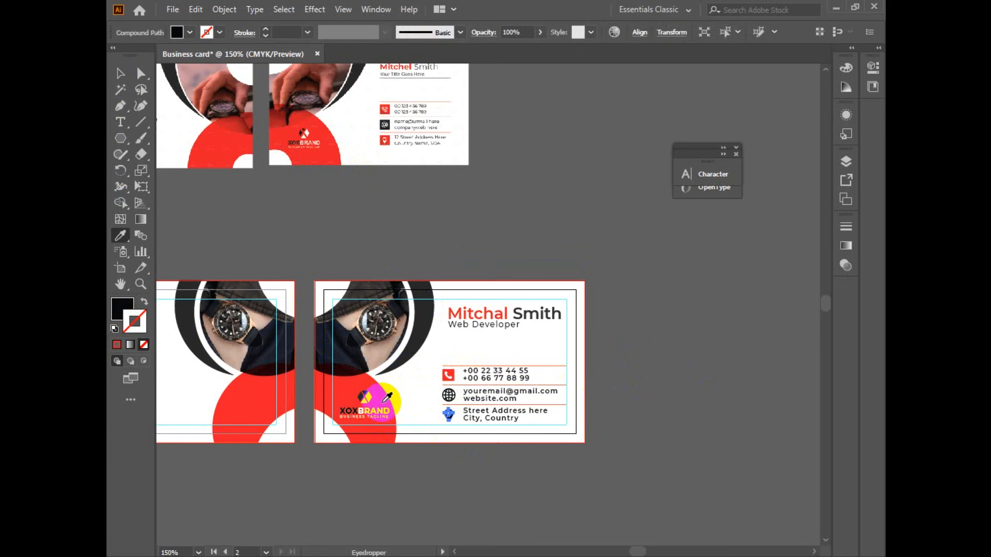
left_click(384, 402)
left_click(120, 74)
left_click(620, 442)
Step: Group all contact icons, contact texts and red divider lines on the back card
left_click_drag(560, 413, 596, 391)
left_click_drag(475, 336, 614, 421)
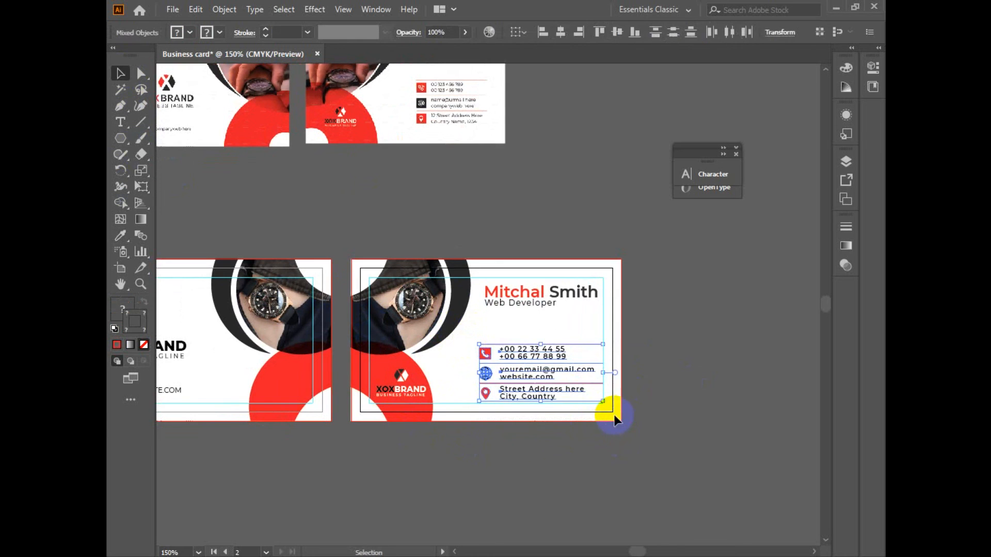
key("ctrl+g")
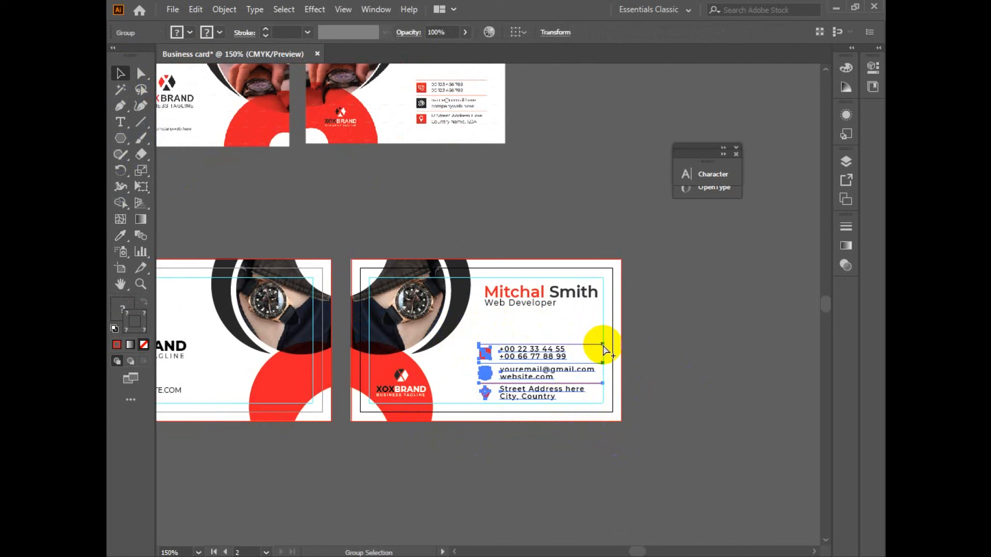
Step: Select the back card's artwork to check it and unlock all locked objects
left_click_drag(358, 248, 631, 427)
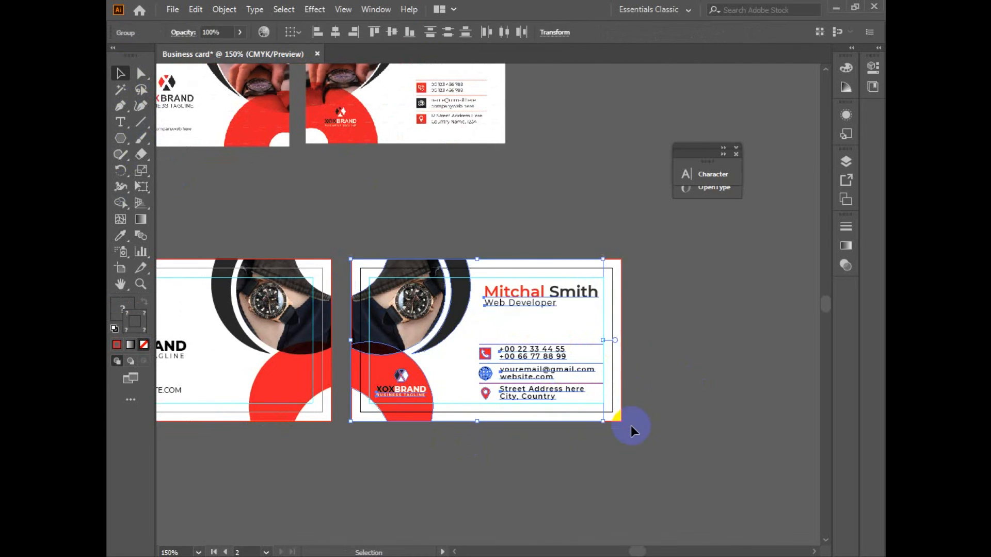
left_click(658, 394)
key("ctrl+alt+2")
left_click(658, 393)
Step: Select the front card's artwork and the back card's artwork in turn to check what each contains
left_click_drag(300, 421, 527, 384)
left_click_drag(233, 185, 504, 442)
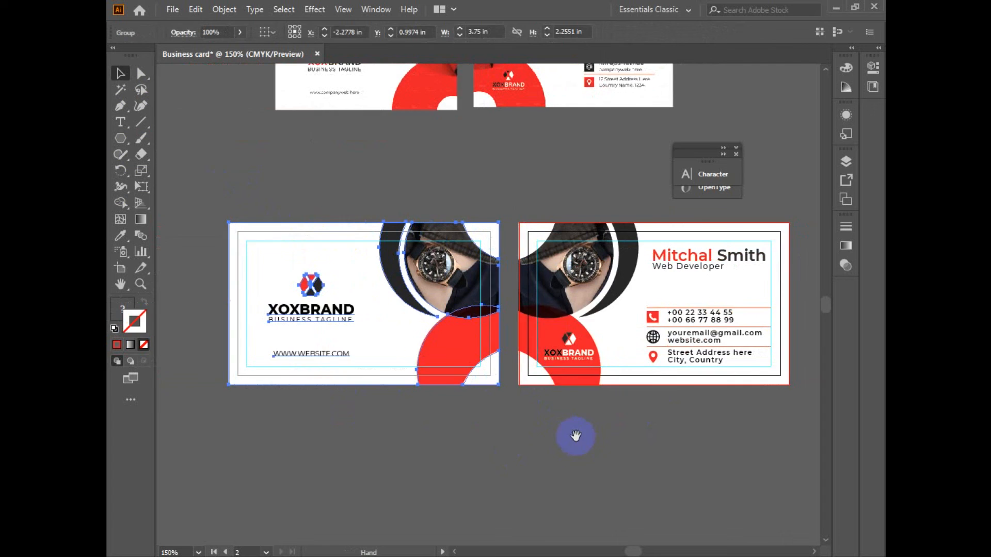
scroll(575, 435, "right", 5)
left_click_drag(411, 210, 723, 410)
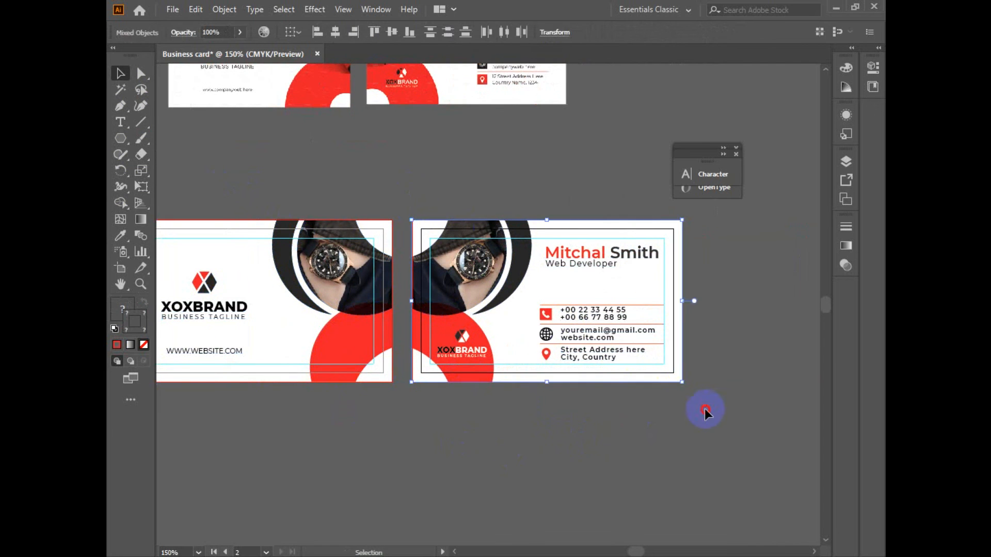
left_click(704, 410)
Step: Close the floating Character and OpenType panels and delete the two reference images above the cards
left_click(737, 153)
left_click(738, 149)
left_click_drag(691, 289, 750, 330)
left_click_drag(599, 450, 627, 442)
left_click(336, 73)
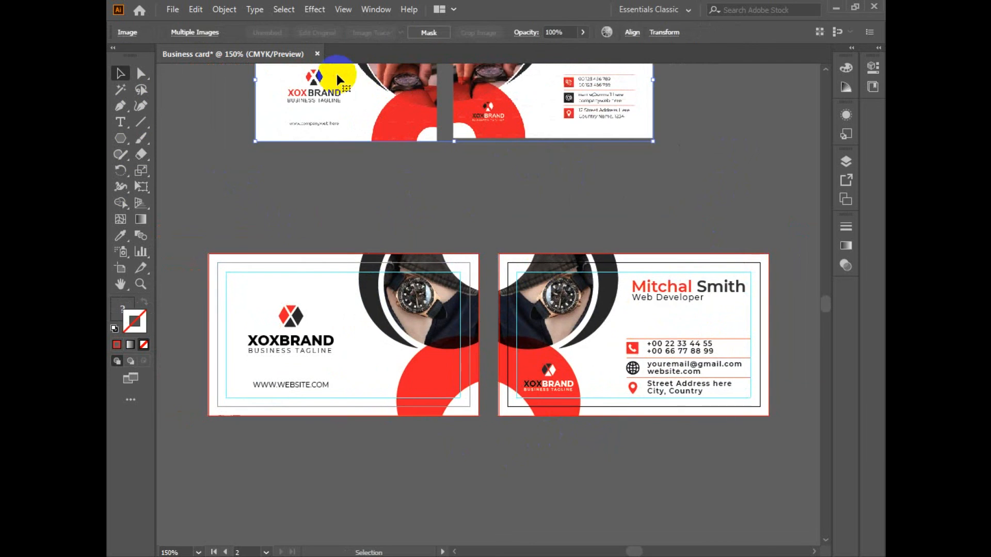
key("Delete")
left_click_drag(451, 252, 454, 180)
Step: Hide the guides to preview both cards without them, and show the guides again
right_click(541, 442)
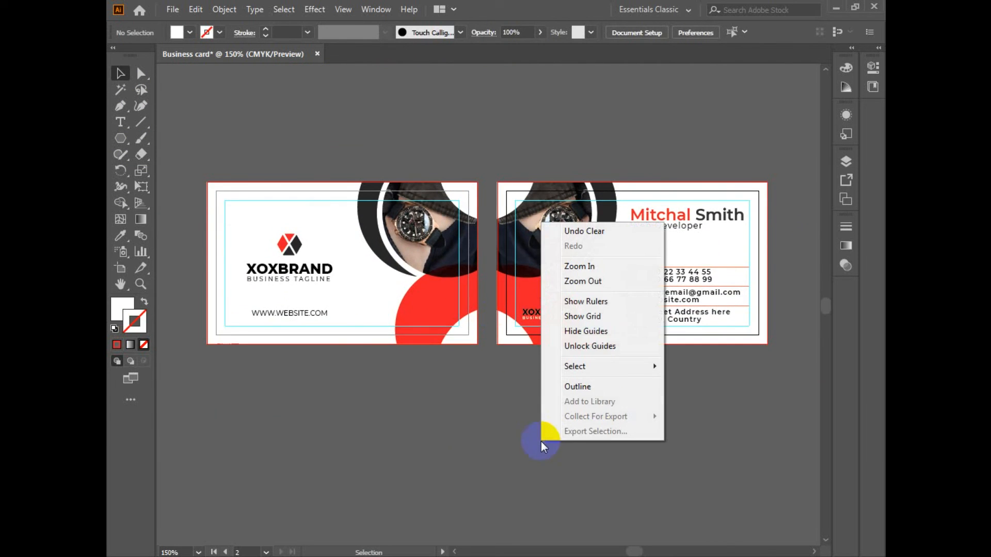
left_click(619, 337)
left_click_drag(578, 387, 585, 389)
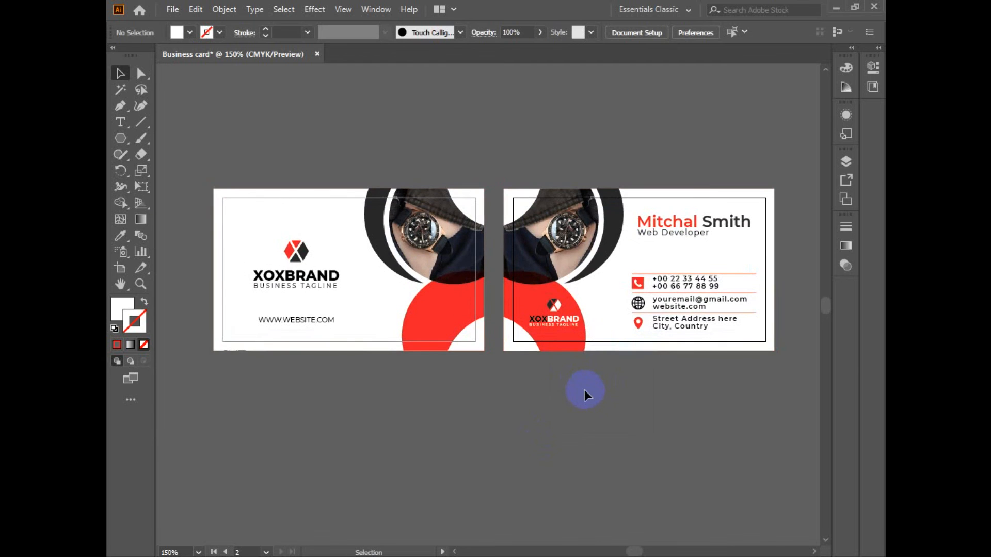
right_click(584, 391)
left_click(639, 281)
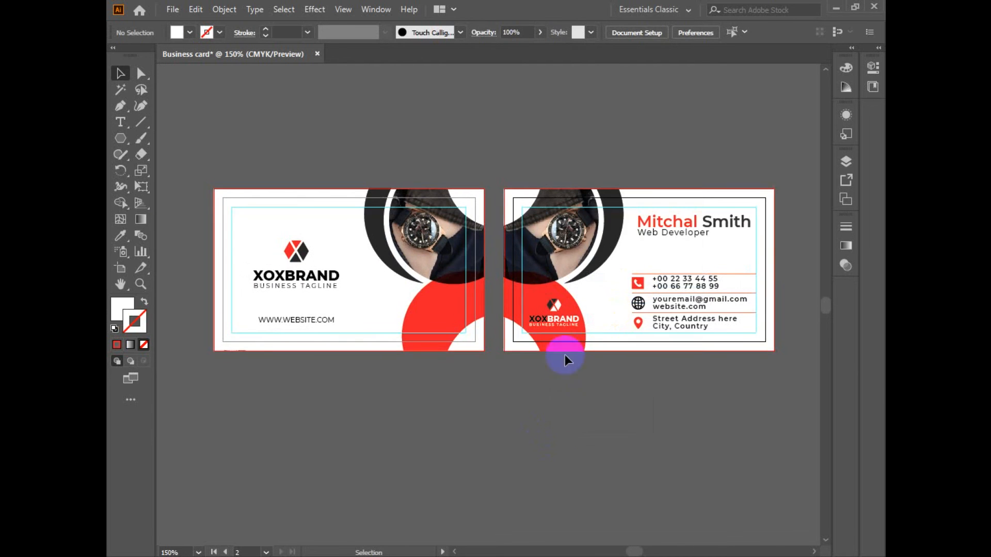